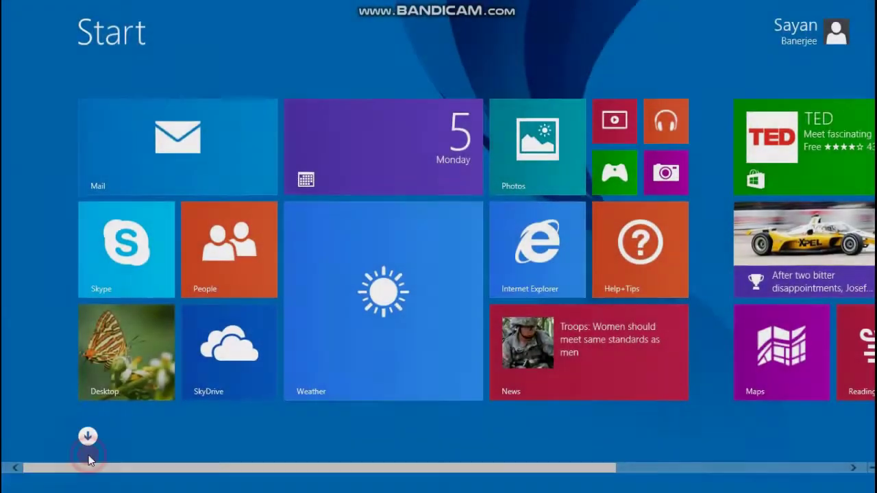
Leave the Start screen for the desktop to launch Photoshop CS6.
left_click(126, 352)
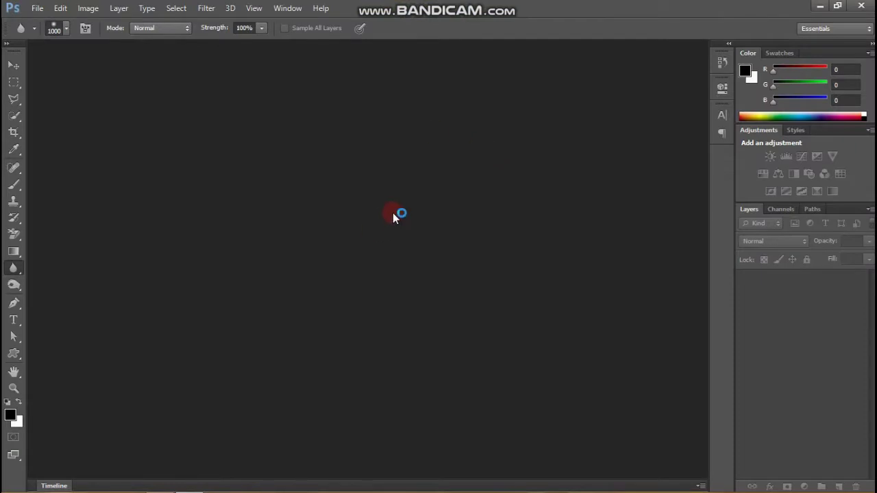
Open the green-backdrop portrait JPG from the Desktop and duplicate its Background layer.
double_click(395, 216)
scroll(396, 274, "down", 3)
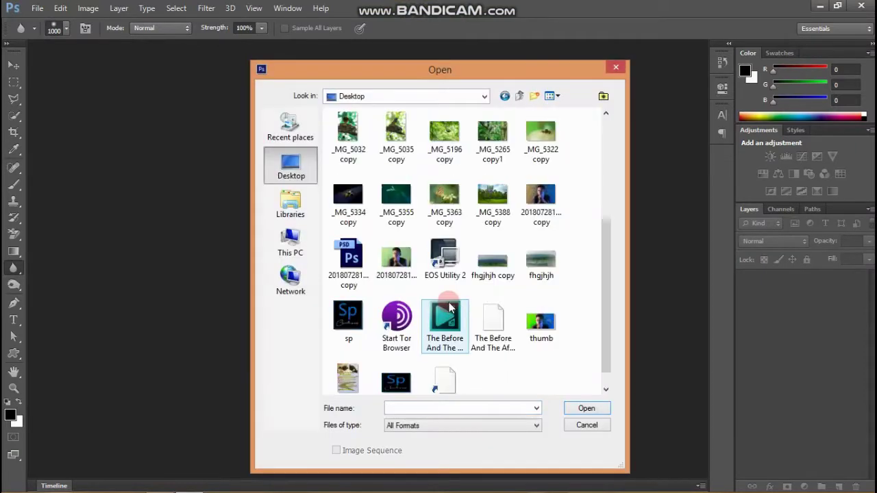
left_click(396, 264)
left_click(590, 408)
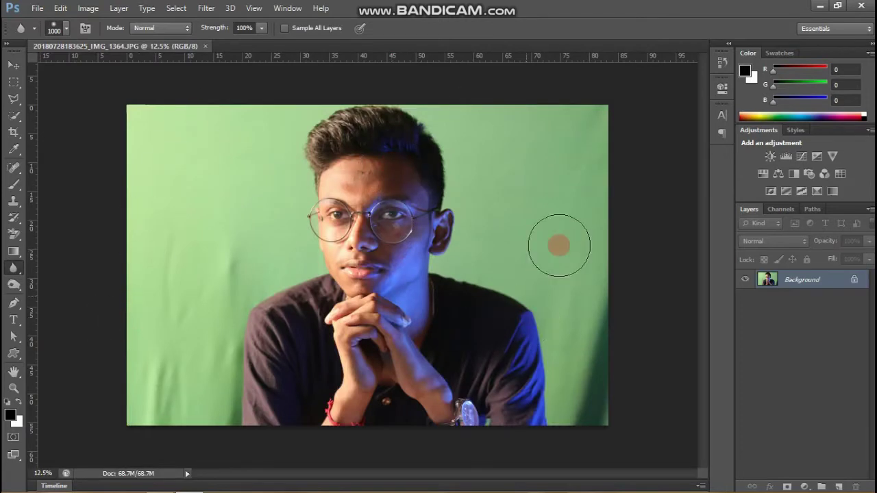
left_click_drag(822, 281, 839, 487)
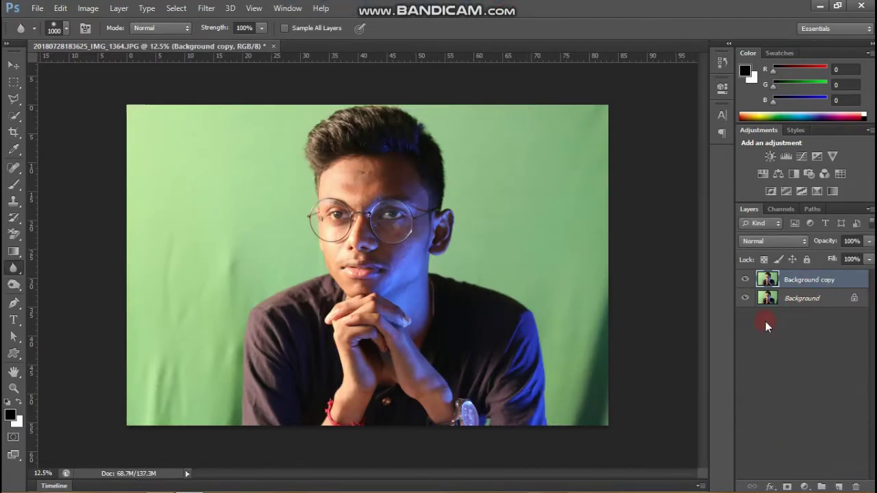
Quick-select the man's hair, head, hands, watch and shirt.
left_click(13, 115)
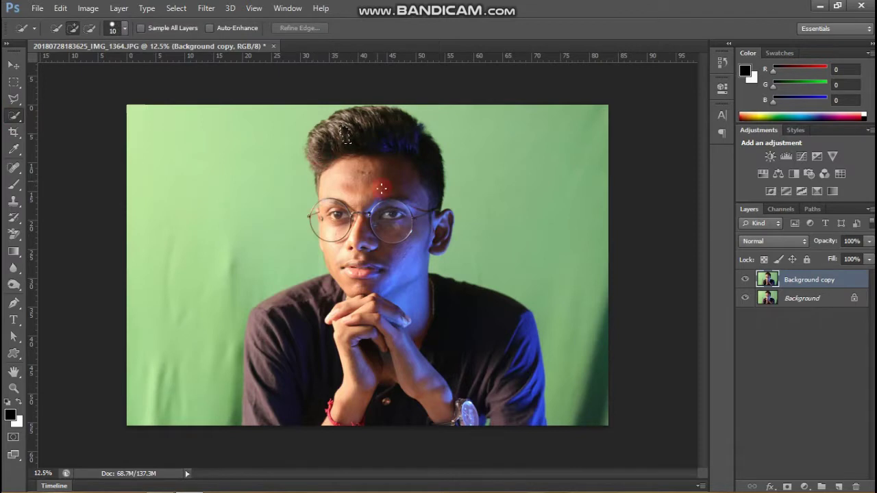
mouse_move(382, 188)
left_mouse_down()
mouse_move(334, 239)
mouse_move(420, 235)
mouse_move(403, 254)
mouse_move(456, 350)
left_mouse_up()
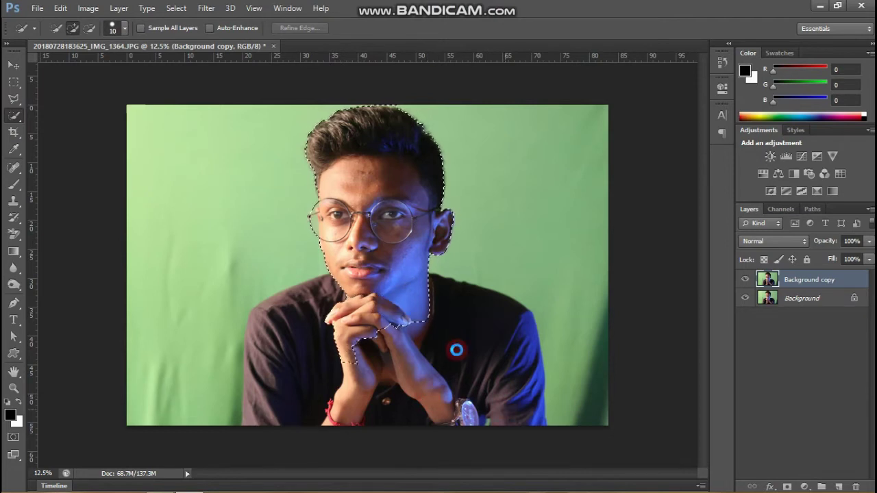
left_click_drag(456, 351, 457, 350)
key("bracketright")
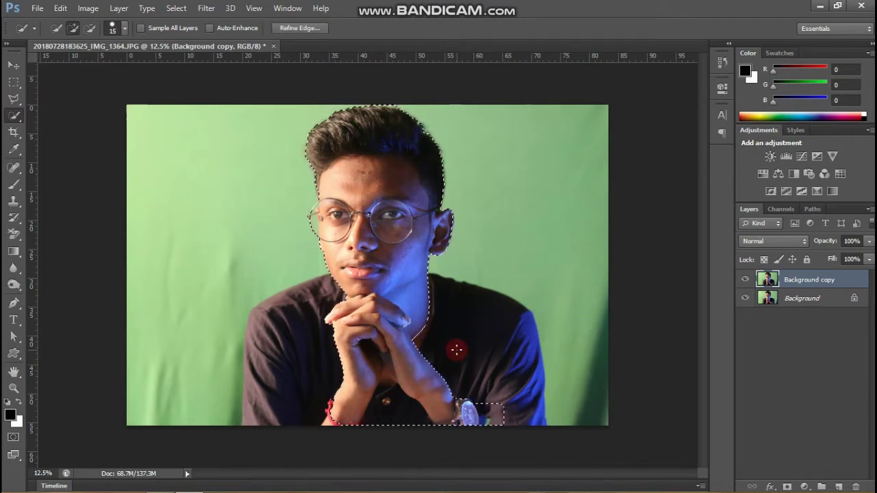
key("bracketright")
key("bracketright")
key("bracketright")
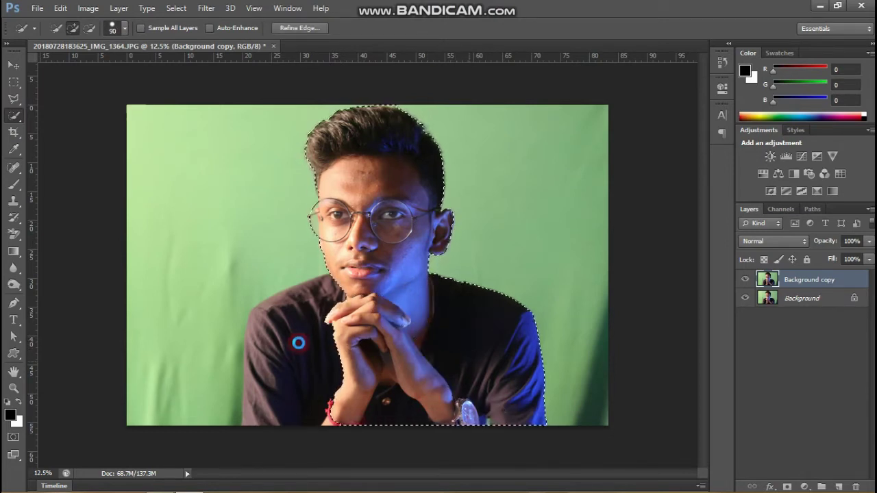
left_click_drag(299, 343, 487, 422)
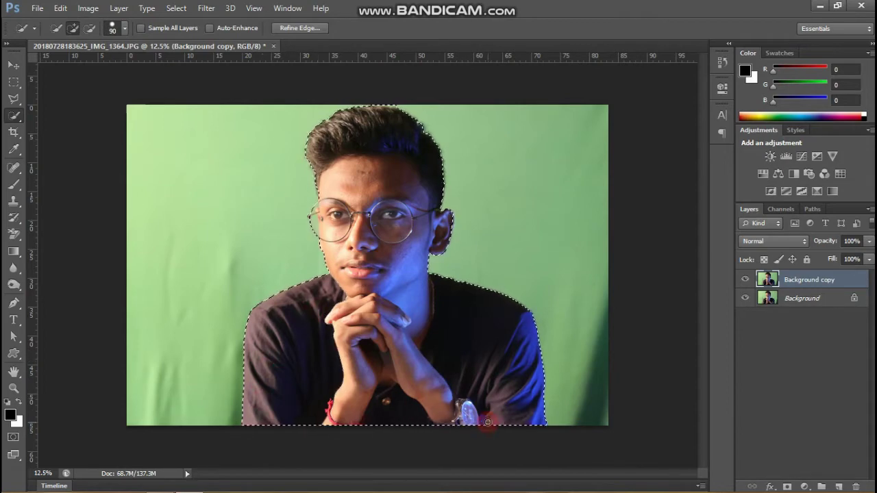
scroll(487, 422, "up", 3)
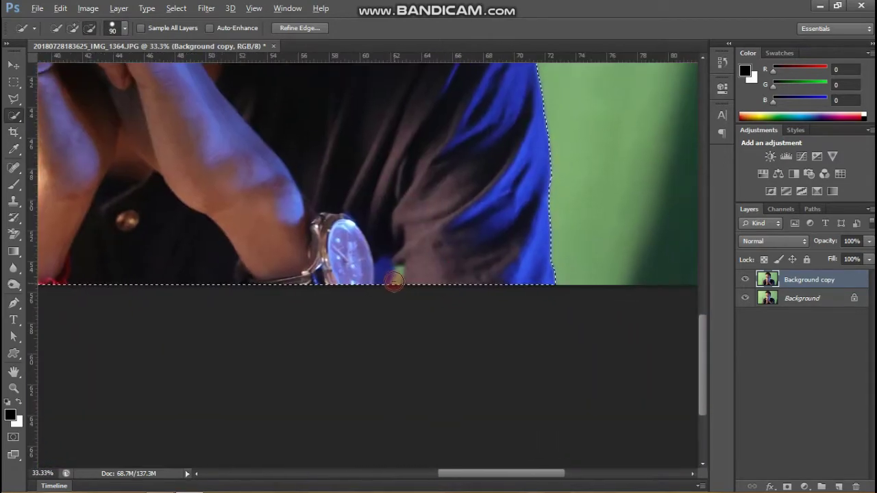
left_click(382, 267, "alt")
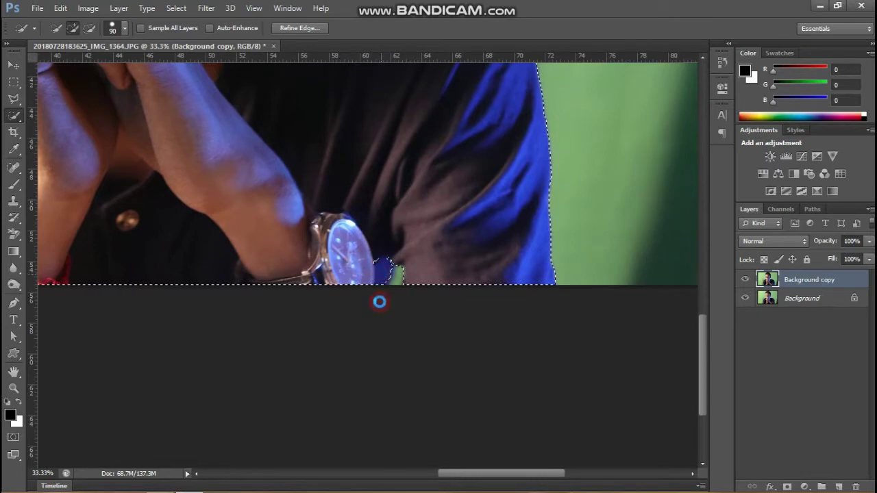
left_click(382, 268)
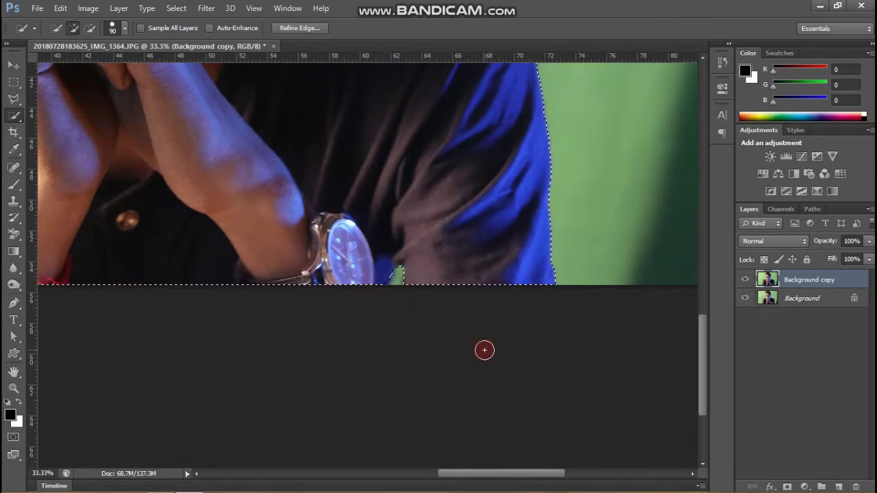
scroll(485, 350, "down", 3)
scroll(274, 209, "up", 3)
scroll(346, 333, "up", 2)
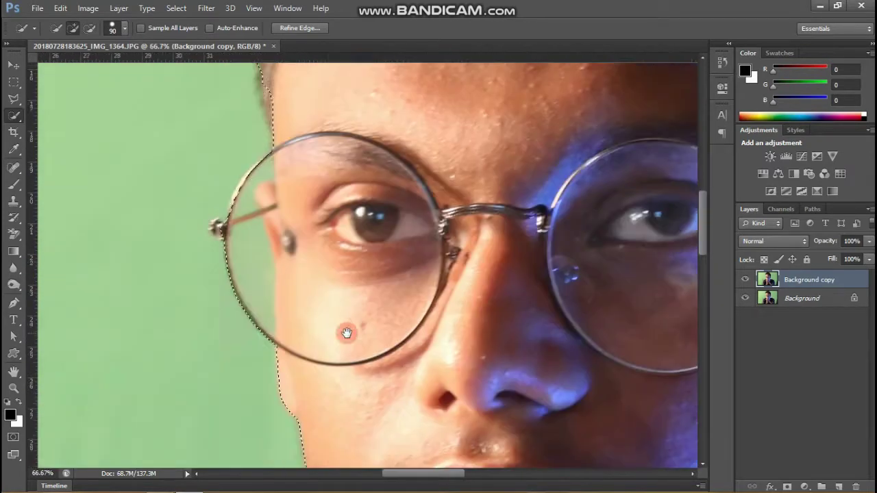
key("bracketleft")
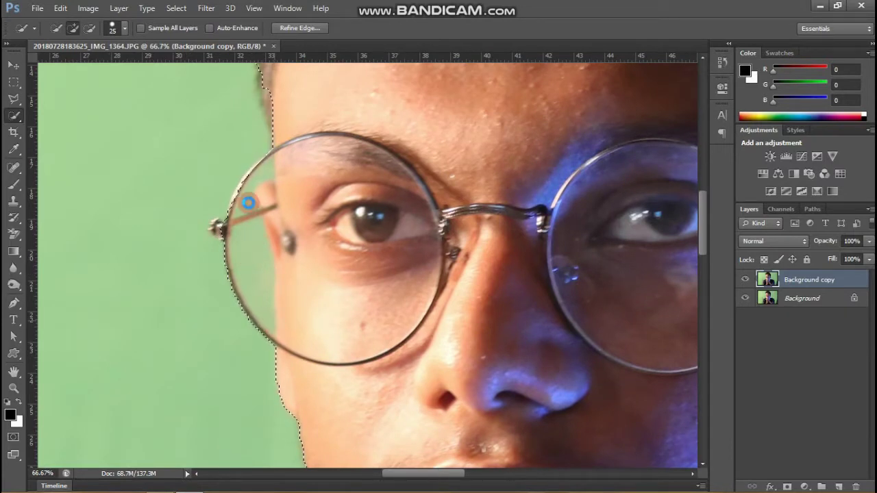
Subtract the backdrop inside the lens and along the glasses, then mask Background copy.
left_click(259, 284, "alt")
mouse_move(250, 263)
left_mouse_down()
mouse_move(245, 226)
mouse_move(241, 260)
mouse_move(271, 323)
mouse_move(260, 242)
mouse_move(254, 256)
mouse_move(282, 309)
mouse_move(281, 299)
left_mouse_up()
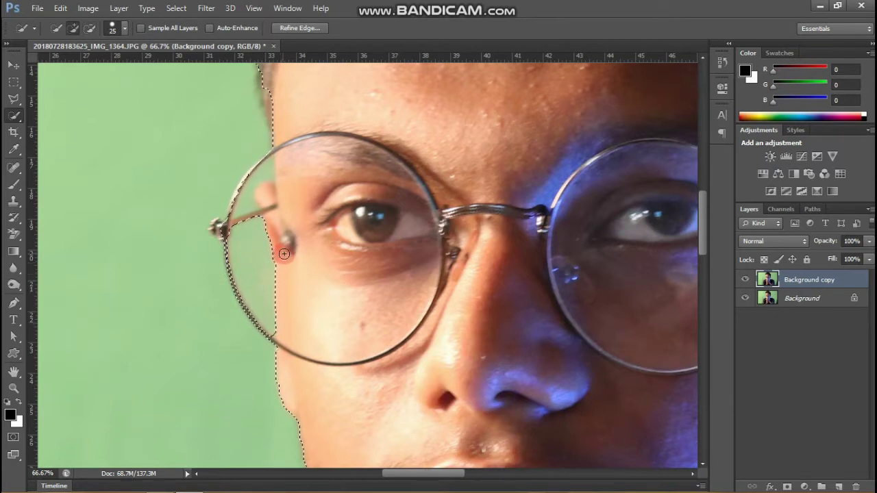
left_click_drag(244, 207, 254, 186)
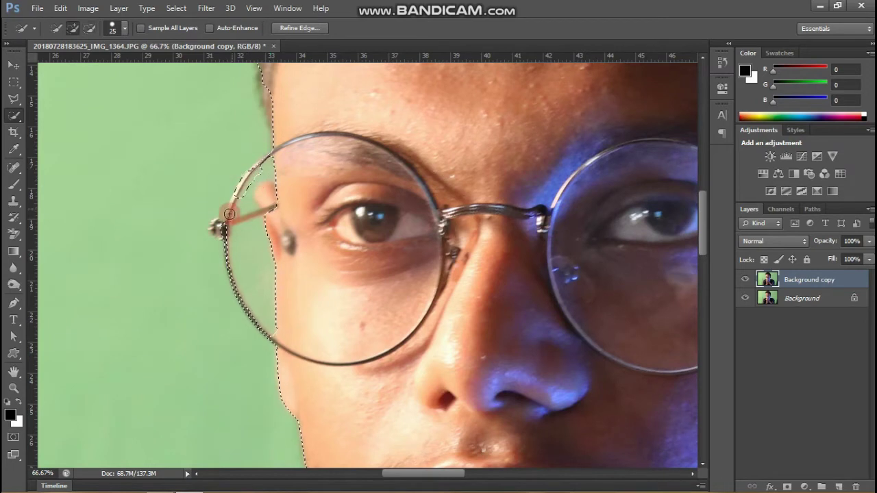
left_click_drag(227, 220, 237, 224)
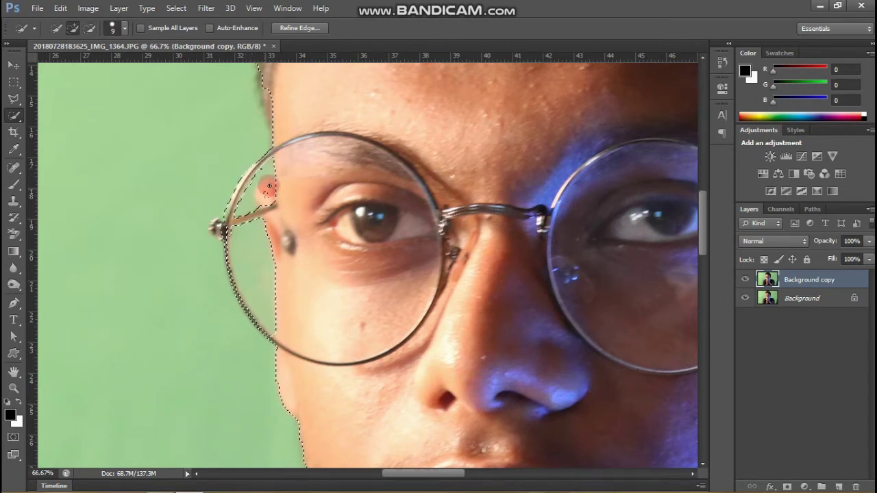
left_click(266, 204)
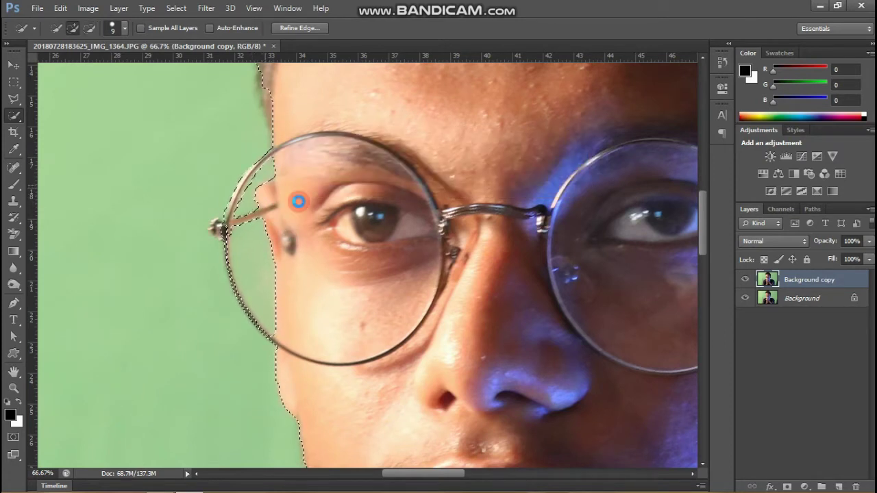
scroll(299, 201, "down", 1)
scroll(303, 219, "up", 4)
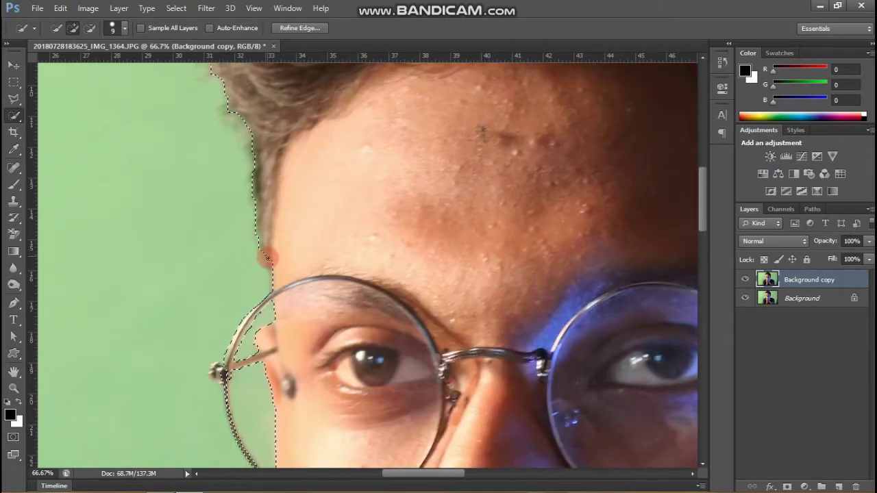
scroll(531, 276, "up", 3)
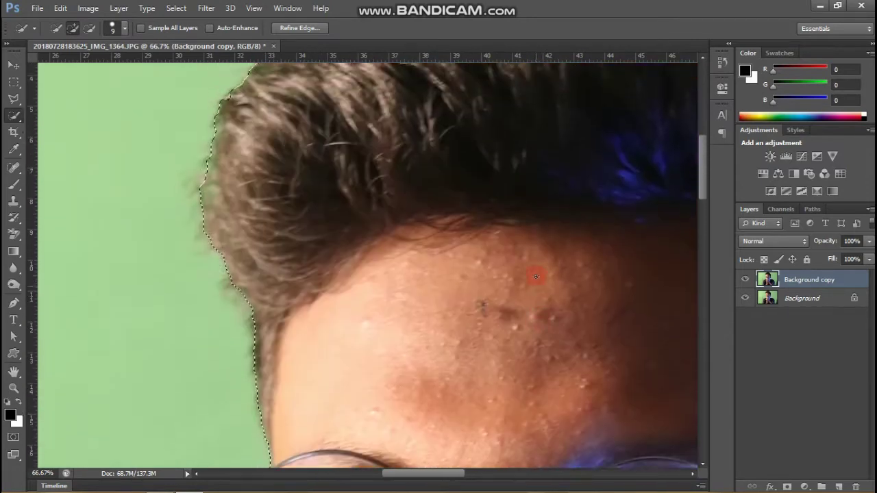
scroll(531, 275, "up", 3)
scroll(530, 276, "down", 2)
scroll(348, 290, "down", 3)
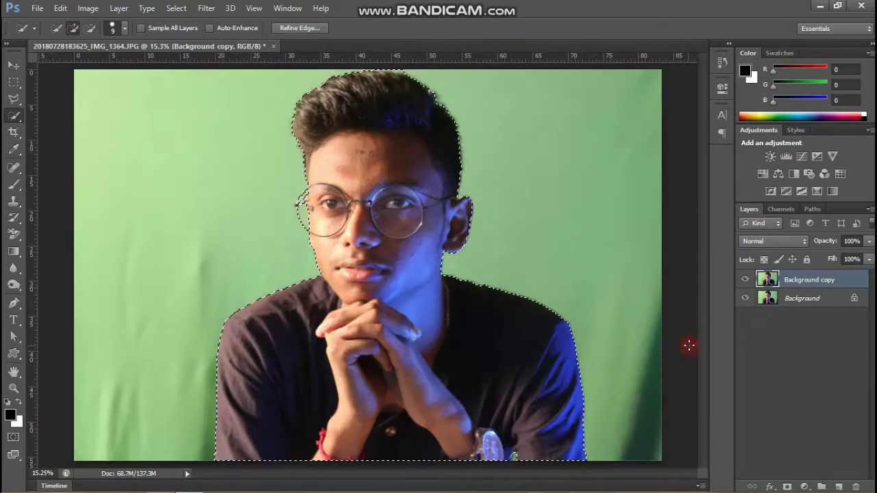
left_click(788, 486)
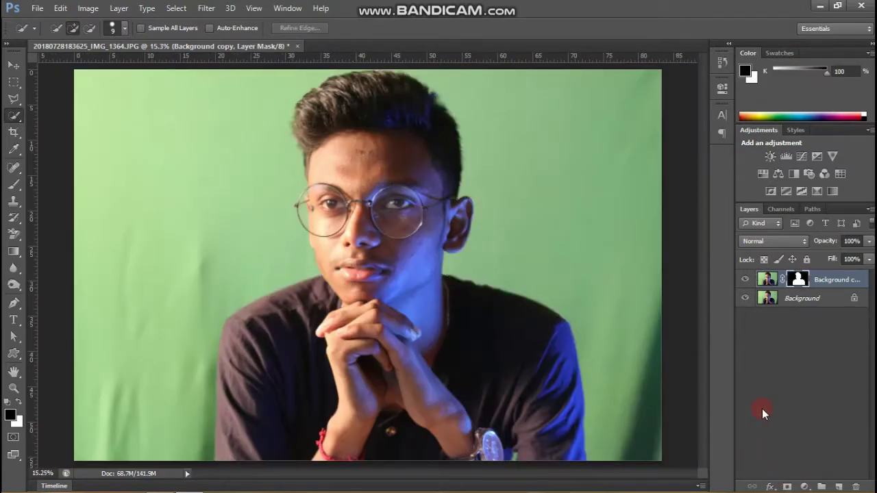
Invert the mask and add a black Solid Color fill layer.
key("ctrl+i")
left_click(804, 487)
left_click(774, 203)
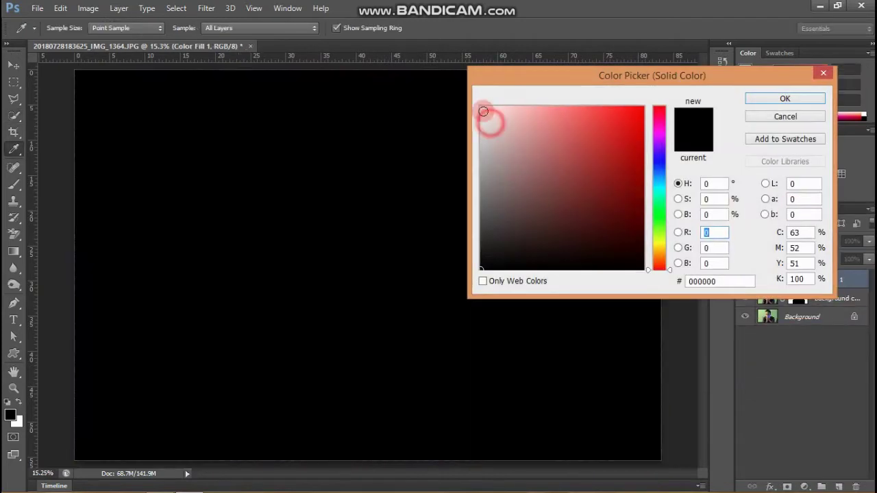
left_click(483, 111)
left_click(644, 270)
left_click(785, 98)
Move the black fill below Background copy and re-invert its mask so the man shows on black.
key("w")
left_click_drag(826, 280, 818, 301)
left_click(799, 280)
key("ctrl+i")
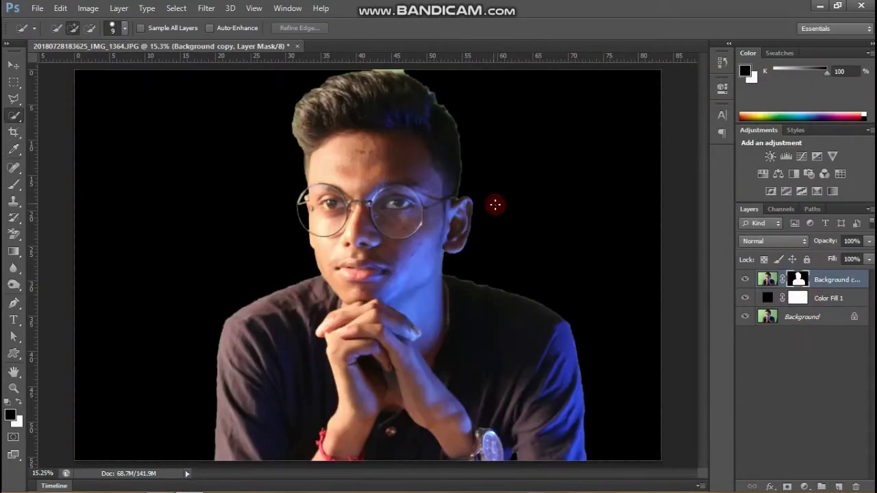
right_click(13, 234)
left_click(103, 239)
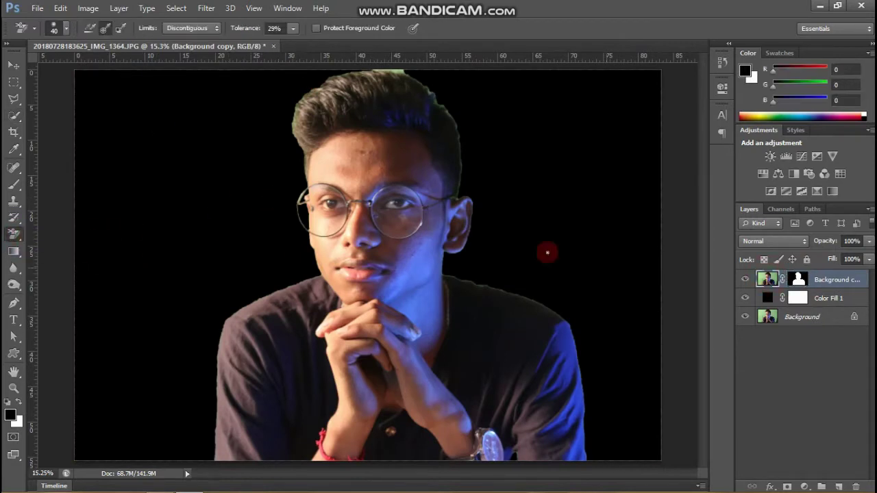
key("ctrl+backslash")
left_click(14, 188)
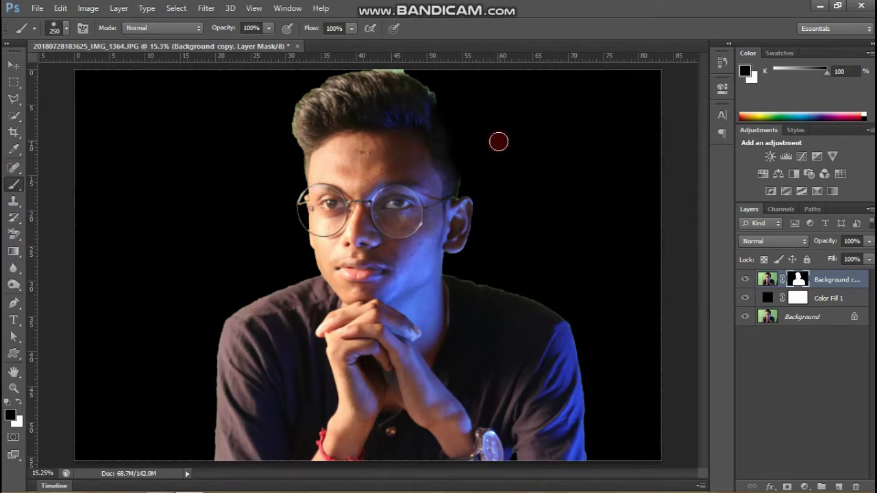
Paint white on the mask around the hair, neck, shoulders and face, widening the green edge by the ear.
key("x")
mouse_move(472, 180)
left_mouse_down()
mouse_move(333, 72)
mouse_move(294, 172)
mouse_move(322, 74)
mouse_move(478, 163)
left_mouse_up()
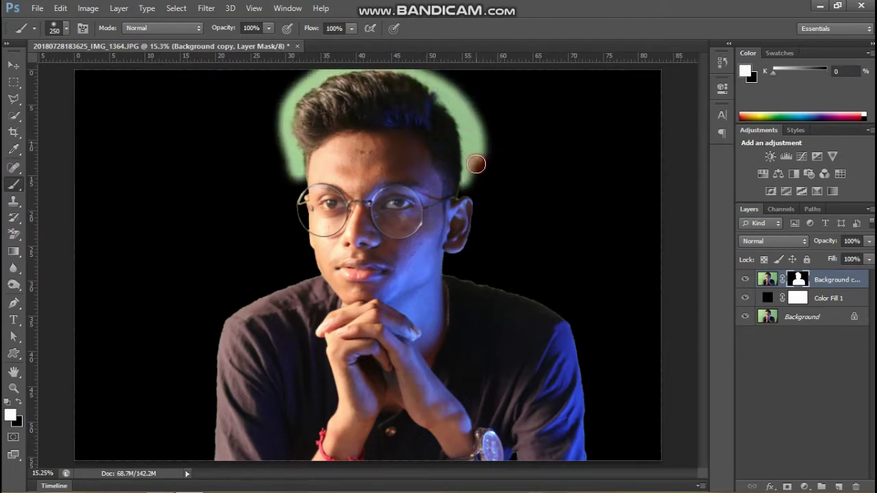
mouse_move(452, 275)
left_mouse_down()
mouse_move(555, 309)
mouse_move(597, 425)
mouse_move(598, 455)
left_mouse_up()
mouse_move(308, 278)
left_mouse_down()
mouse_move(212, 470)
mouse_move(302, 240)
mouse_move(292, 178)
mouse_move(313, 269)
mouse_move(290, 176)
mouse_move(291, 233)
left_mouse_up()
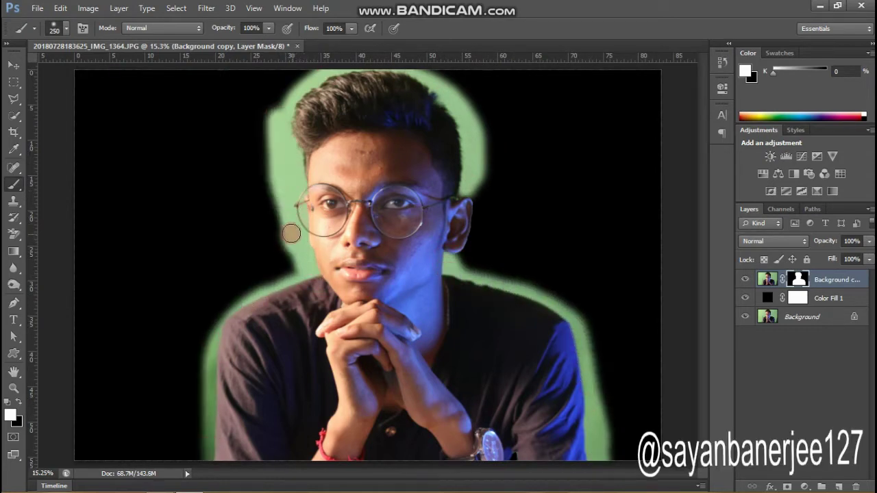
mouse_move(469, 200)
left_mouse_down()
mouse_move(470, 261)
mouse_move(483, 171)
mouse_move(475, 282)
left_mouse_up()
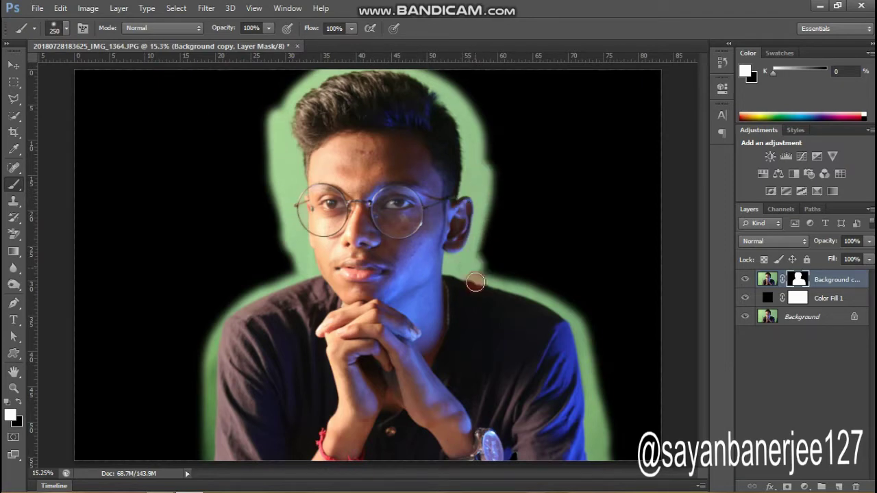
Erase green left of the hairline with the Background Eraser, setting tolerance to 20%.
key("e")
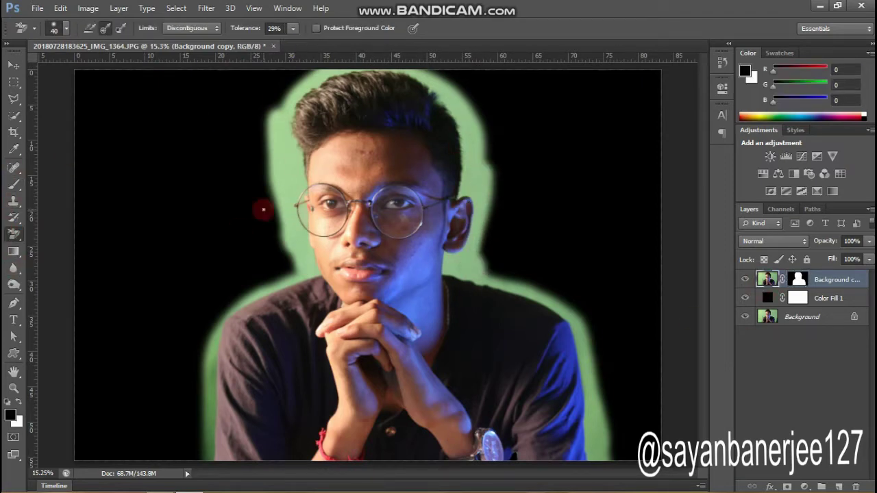
key("ctrl+plus")
key("ctrl+plus")
scroll(274, 305, "up", 5)
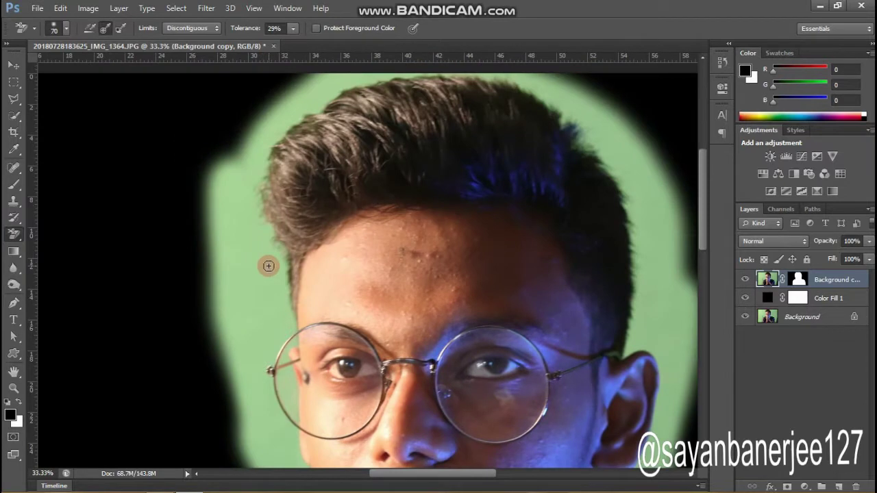
mouse_move(272, 284)
left_mouse_down()
mouse_move(274, 295)
mouse_move(288, 269)
mouse_move(240, 171)
mouse_move(299, 95)
mouse_move(254, 190)
mouse_move(251, 236)
mouse_move(303, 92)
mouse_move(271, 106)
mouse_move(313, 92)
mouse_move(326, 97)
left_mouse_up()
left_click_drag(269, 182, 231, 293)
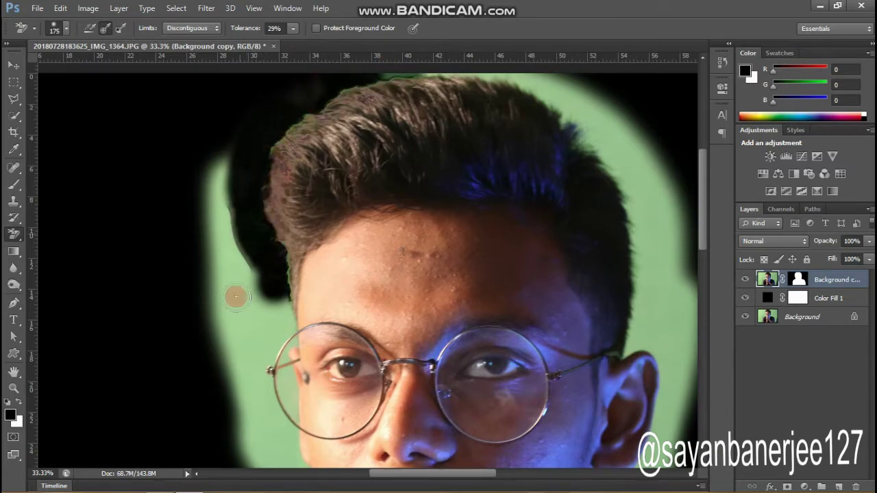
key("ctrl+alt+z")
key("ctrl+alt+z")
key("ctrl+alt+z")
key("ctrl+alt+z")
key("ctrl+alt+z")
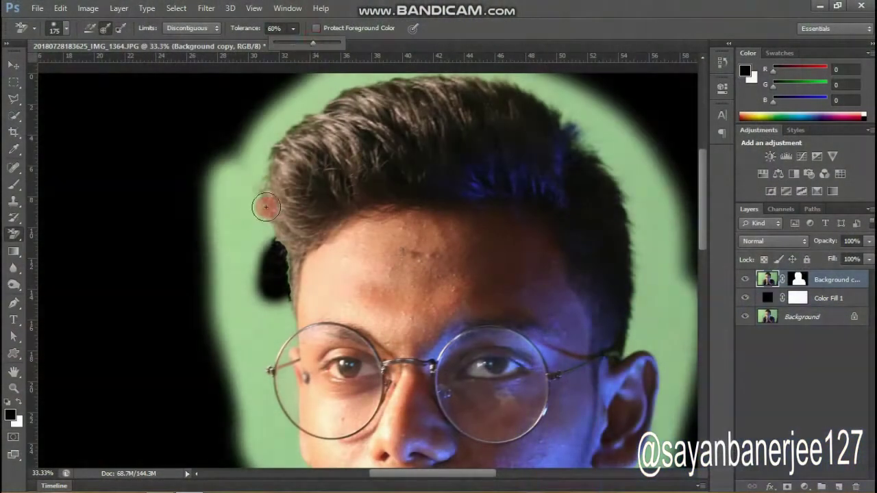
mouse_move(266, 207)
left_mouse_down()
mouse_move(253, 222)
mouse_move(261, 237)
mouse_move(253, 188)
mouse_move(268, 141)
mouse_move(305, 117)
mouse_move(340, 68)
mouse_move(399, 80)
left_mouse_up()
key("ctrl+alt+z")
left_click(267, 45)
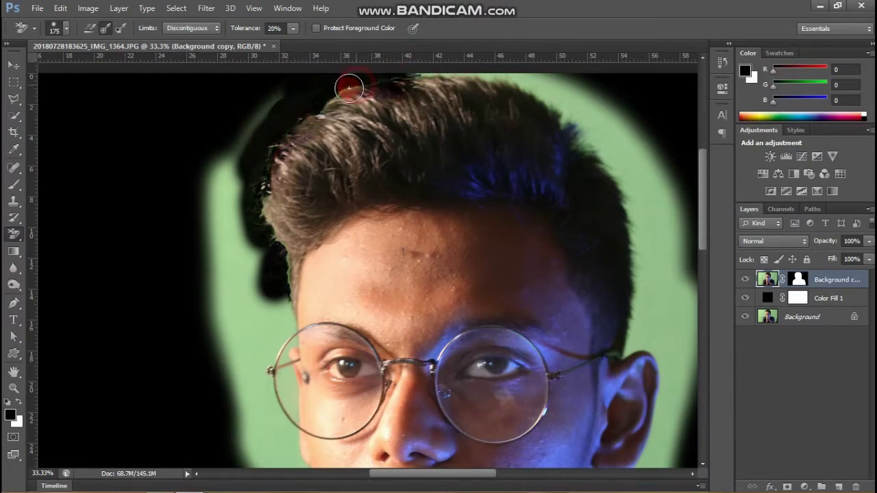
Erase the green fringe along the top and left hair edges and the bluish fringe.
mouse_move(331, 101)
left_mouse_down()
mouse_move(441, 74)
mouse_move(528, 74)
mouse_move(539, 97)
left_mouse_up()
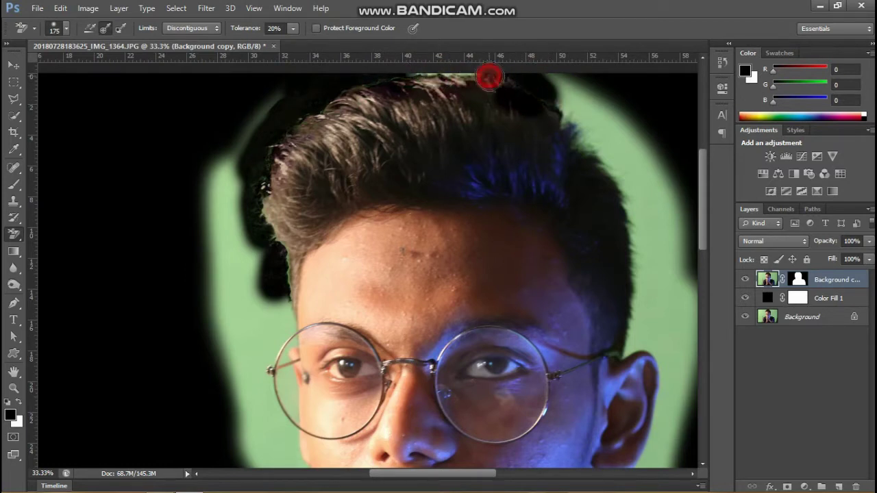
left_click_drag(566, 79, 569, 121)
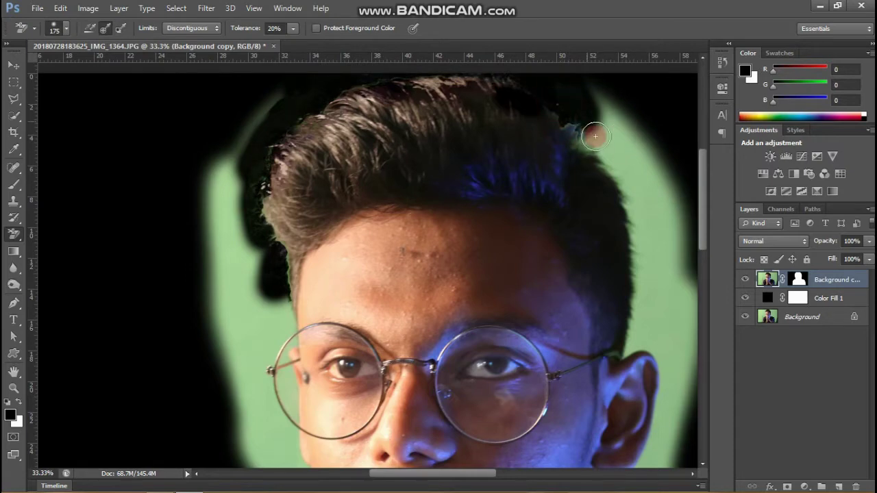
key("ctrl+plus")
mouse_move(196, 274)
left_mouse_down()
mouse_move(203, 307)
mouse_move(199, 239)
mouse_move(144, 147)
mouse_move(166, 101)
mouse_move(166, 118)
left_mouse_up()
scroll(151, 131, "up", 2)
scroll(205, 137, "up", 5)
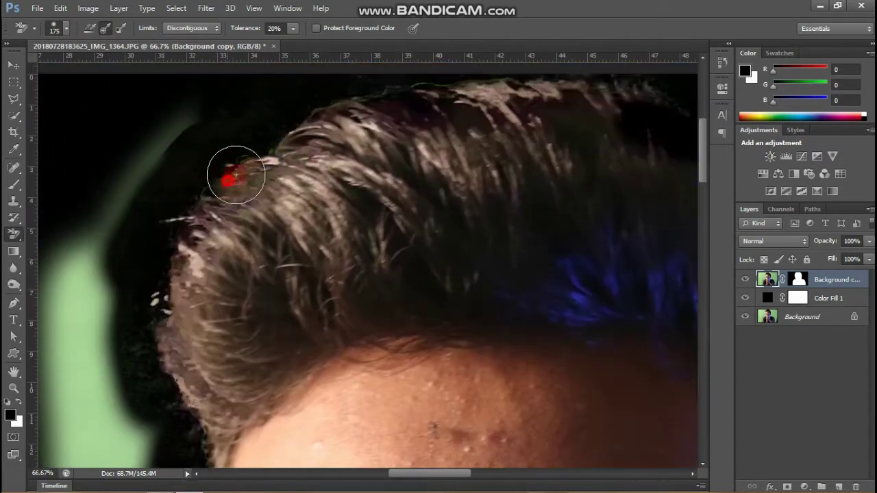
mouse_move(235, 175)
left_mouse_down()
mouse_move(231, 164)
mouse_move(361, 99)
left_mouse_up()
scroll(343, 137, "up", 4)
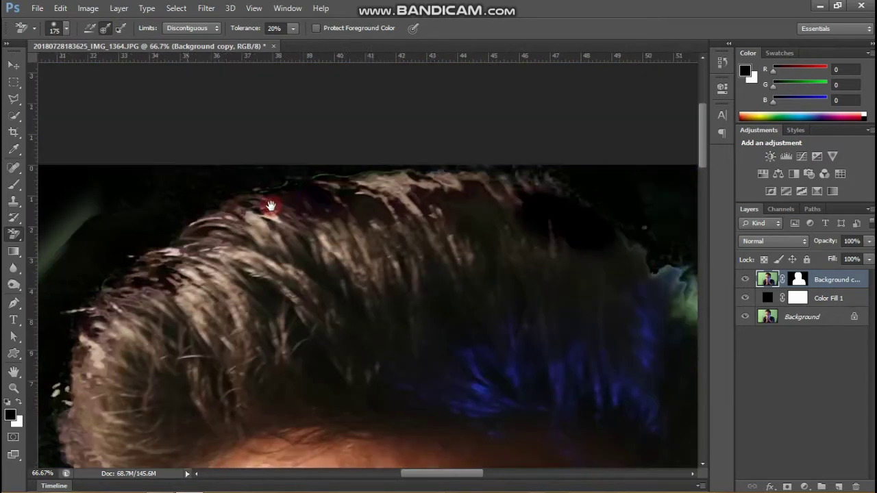
scroll(305, 190, "right", 4)
scroll(392, 181, "right", 6)
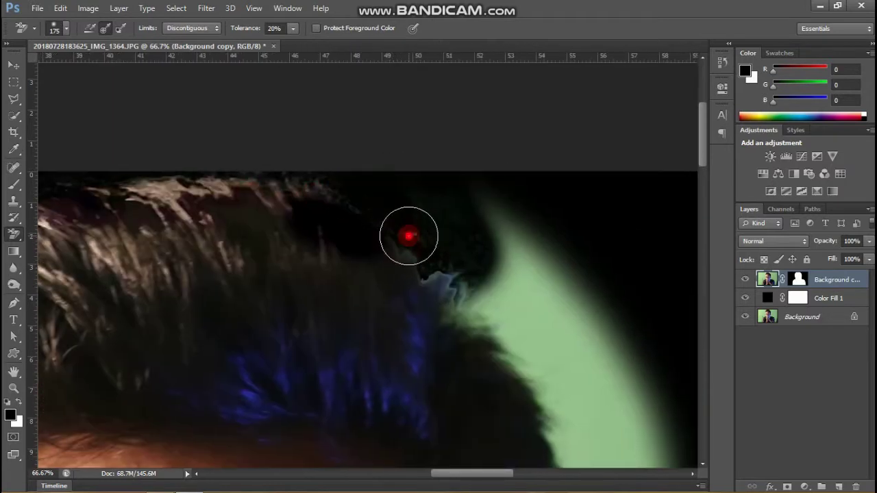
mouse_move(416, 240)
left_mouse_down()
mouse_move(471, 300)
mouse_move(500, 295)
mouse_move(562, 317)
mouse_move(472, 180)
mouse_move(580, 265)
mouse_move(406, 211)
mouse_move(498, 264)
left_mouse_up()
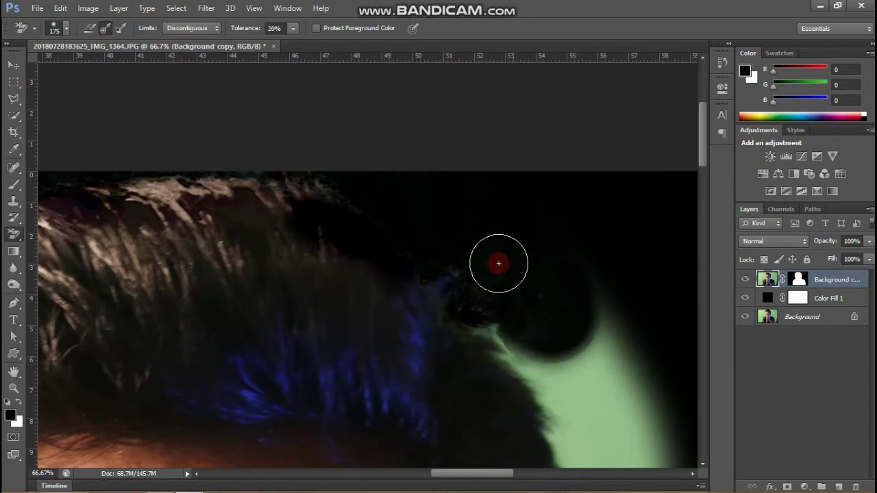
At 44% tolerance, erase the remaining green beside the hair and around the ear.
left_click(310, 44)
mouse_move(496, 338)
left_mouse_down()
mouse_move(554, 419)
mouse_move(581, 344)
mouse_move(481, 330)
left_mouse_up()
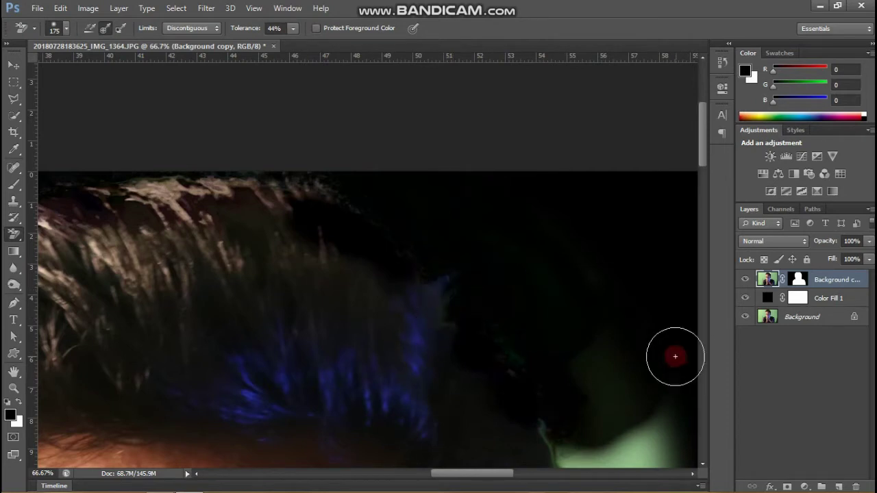
scroll(675, 356, "down", 5)
mouse_move(607, 182)
left_mouse_down()
mouse_move(568, 343)
mouse_move(533, 270)
mouse_move(606, 406)
left_mouse_up()
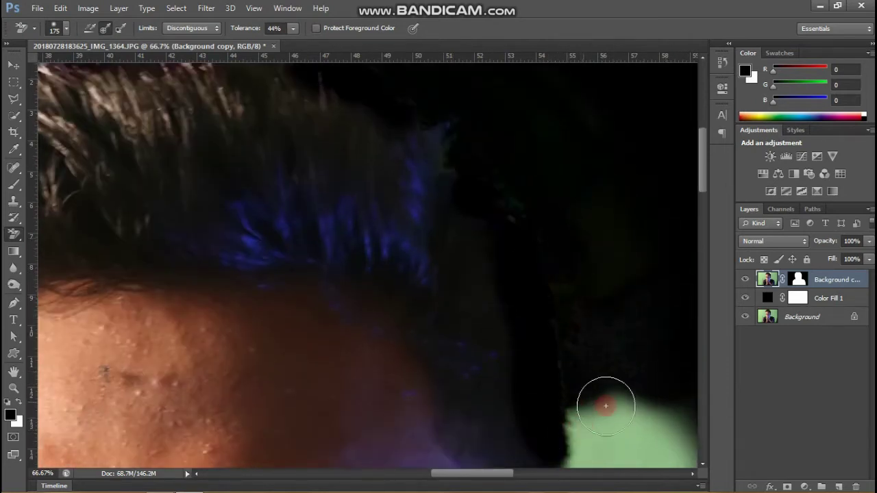
scroll(606, 406, "down", 5)
mouse_move(617, 376)
left_mouse_down()
mouse_move(557, 413)
mouse_move(626, 409)
mouse_move(666, 298)
left_mouse_up()
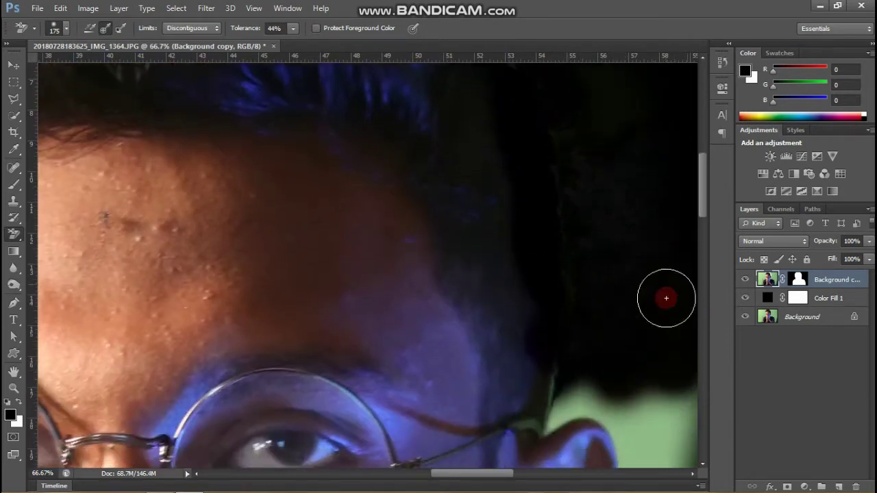
scroll(621, 247, "down", 5)
scroll(489, 352, "right", 5)
scroll(480, 288, "down", 2)
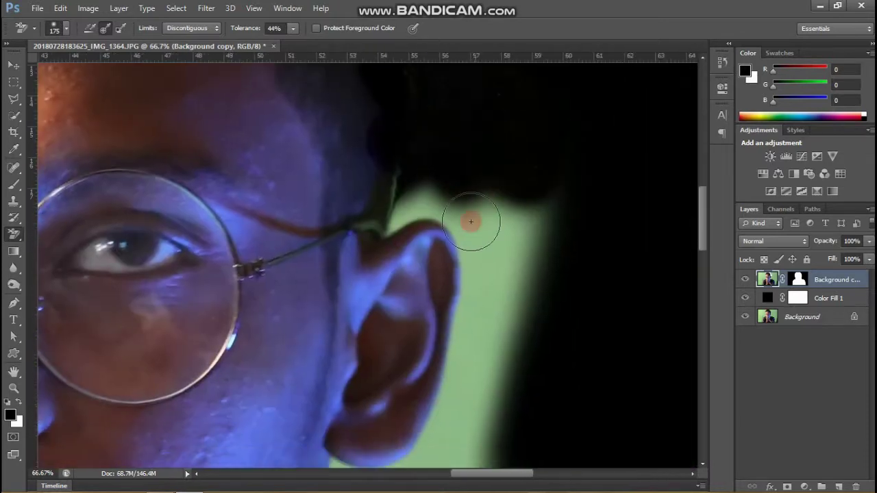
mouse_move(471, 221)
left_mouse_down()
mouse_move(392, 186)
mouse_move(391, 219)
mouse_move(633, 225)
mouse_move(402, 226)
mouse_move(415, 232)
left_mouse_up()
key("bracketleft")
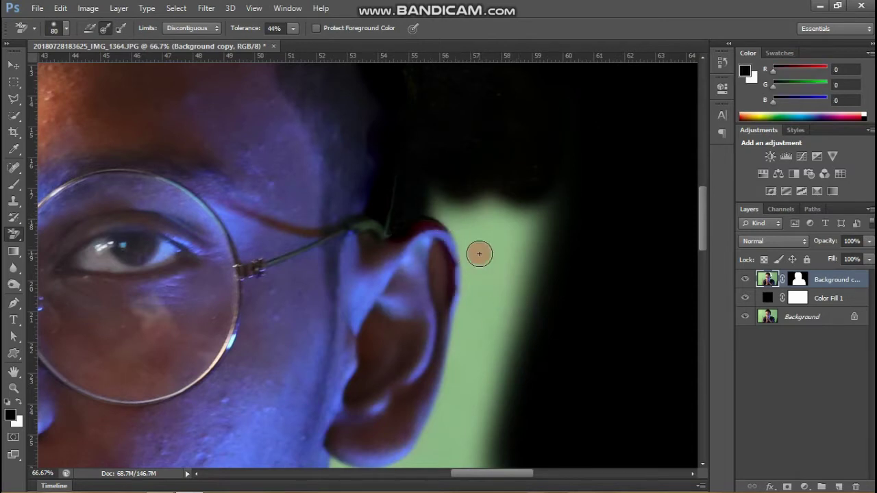
key("bracketright")
key("bracketright")
key("bracketright")
mouse_move(479, 254)
left_mouse_down()
mouse_move(460, 206)
mouse_move(480, 286)
mouse_move(485, 281)
mouse_move(471, 403)
mouse_move(525, 409)
left_mouse_up()
Erase the green edge beside the neck and the glow along the shoulder.
scroll(427, 333, "down", 3)
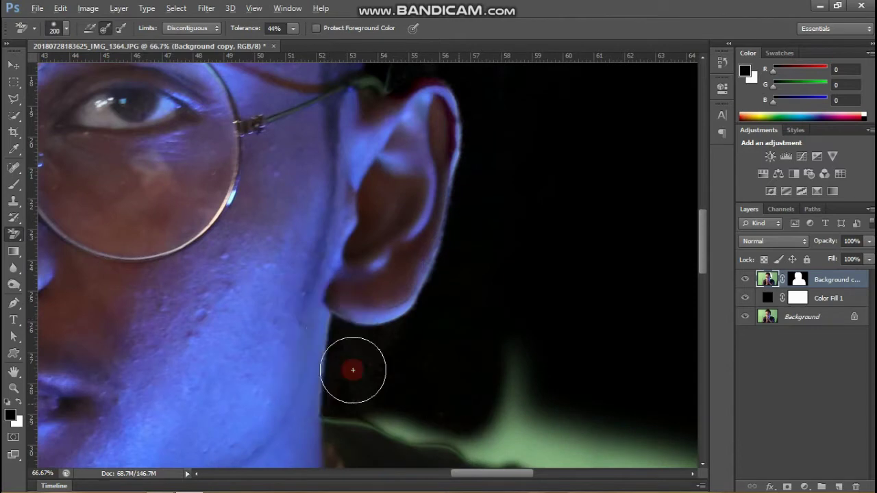
left_click_drag(525, 421, 467, 373)
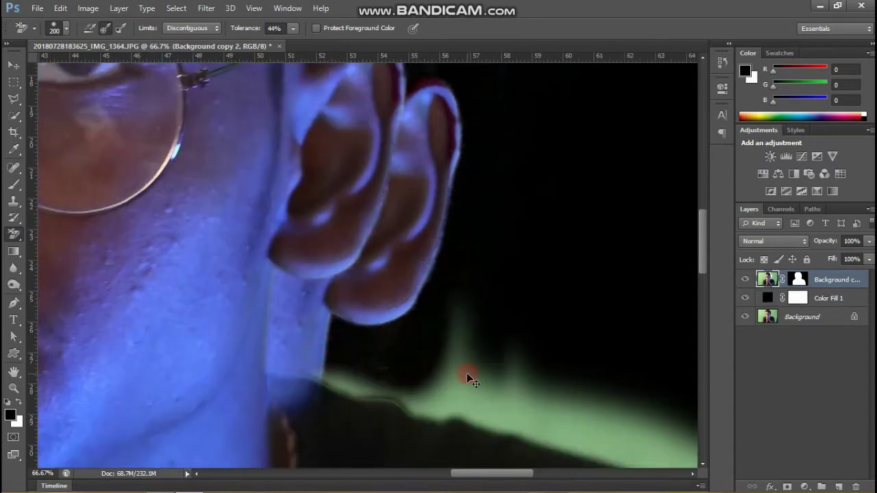
key("ctrl+z")
mouse_move(245, 327)
left_mouse_down()
mouse_move(450, 365)
mouse_move(397, 337)
mouse_move(386, 303)
mouse_move(274, 313)
left_mouse_up()
mouse_move(528, 370)
left_mouse_down()
mouse_move(545, 371)
mouse_move(615, 421)
mouse_move(538, 354)
mouse_move(639, 404)
mouse_move(313, 279)
mouse_move(388, 237)
mouse_move(564, 407)
left_mouse_up()
scroll(390, 328, "down", 3)
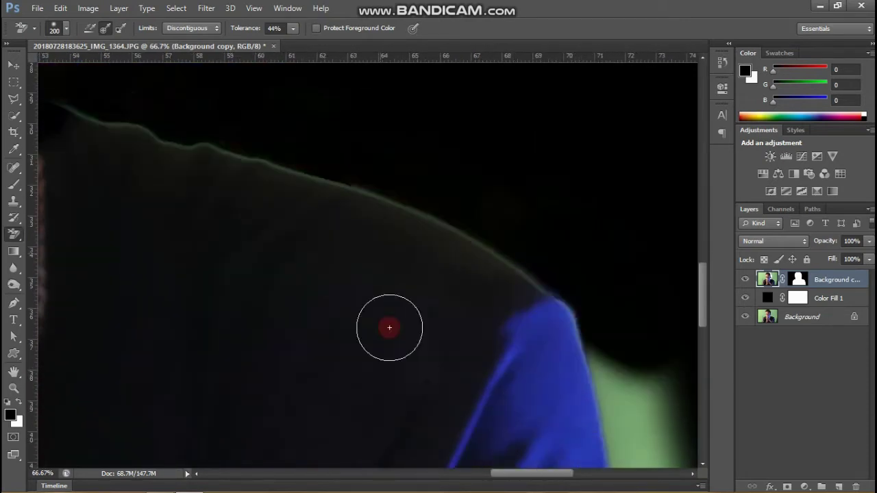
With Find Edges limits, erase the green glow beside the shirt, then return to Discontiguous.
left_click(187, 31)
left_click(188, 57)
mouse_move(613, 394)
left_mouse_down()
mouse_move(615, 374)
mouse_move(548, 309)
mouse_move(361, 195)
mouse_move(476, 243)
left_mouse_up()
scroll(418, 277, "down", 5)
scroll(414, 215, "down", 2)
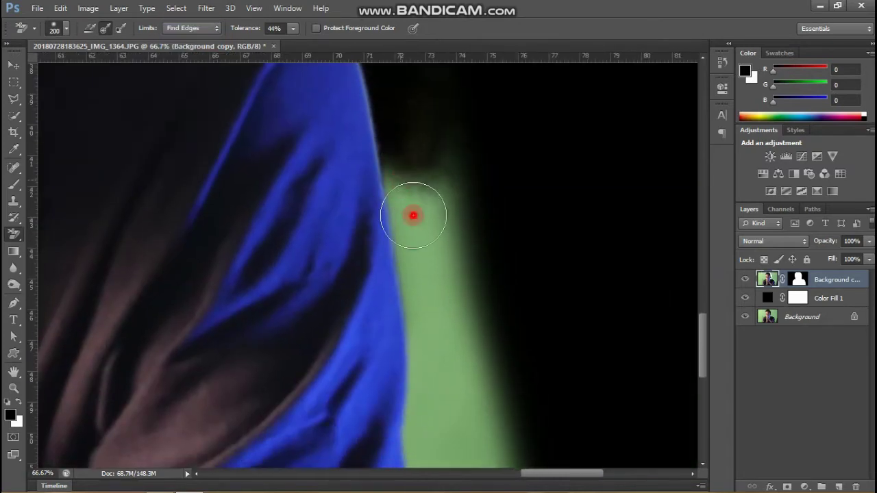
mouse_move(413, 215)
left_mouse_down()
mouse_move(421, 147)
mouse_move(434, 176)
mouse_move(398, 196)
mouse_move(420, 342)
mouse_move(476, 407)
mouse_move(448, 336)
left_mouse_up()
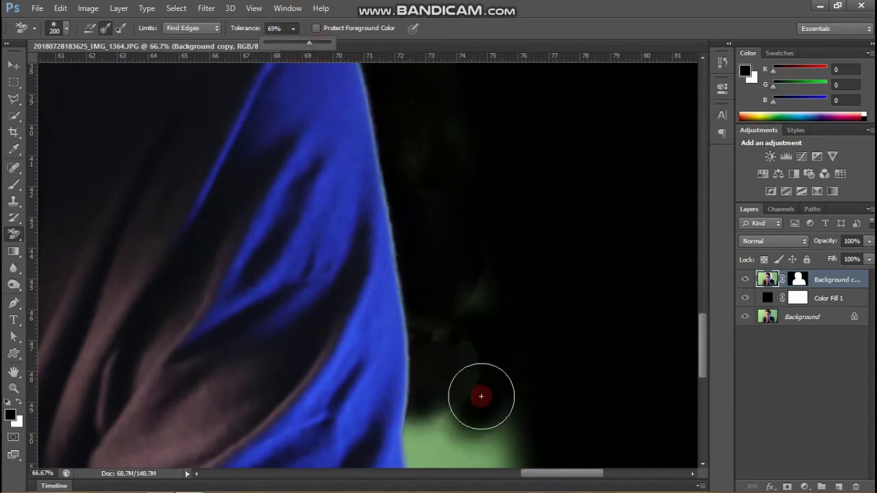
mouse_move(481, 396)
left_mouse_down()
mouse_move(429, 443)
mouse_move(414, 438)
mouse_move(482, 294)
left_mouse_up()
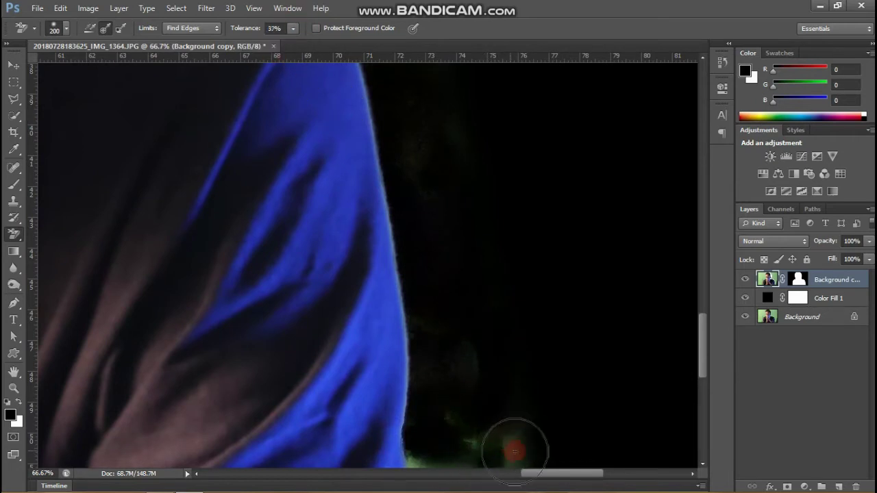
scroll(510, 450, "down", 2)
mouse_move(480, 411)
left_mouse_down()
mouse_move(415, 307)
mouse_move(461, 380)
mouse_move(517, 338)
mouse_move(473, 310)
left_mouse_up()
scroll(448, 423, "down", 2)
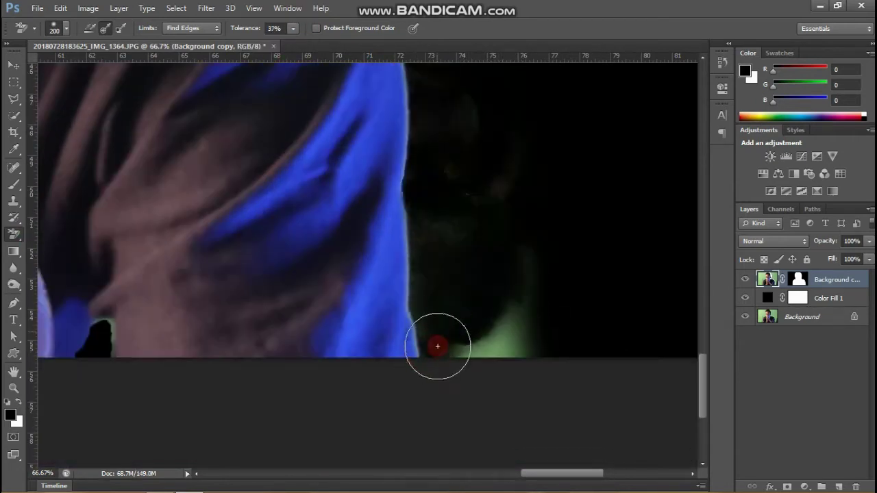
mouse_move(439, 344)
left_mouse_down()
mouse_move(515, 247)
mouse_move(448, 201)
mouse_move(415, 202)
left_mouse_up()
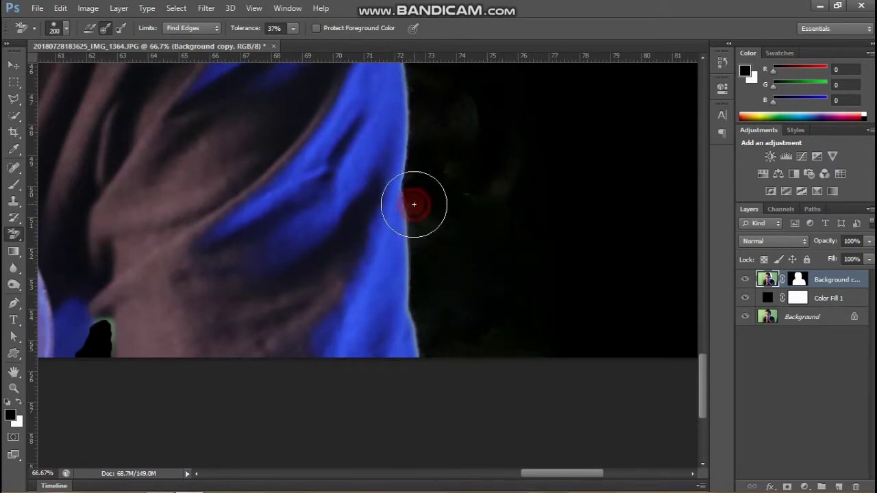
left_click(213, 29)
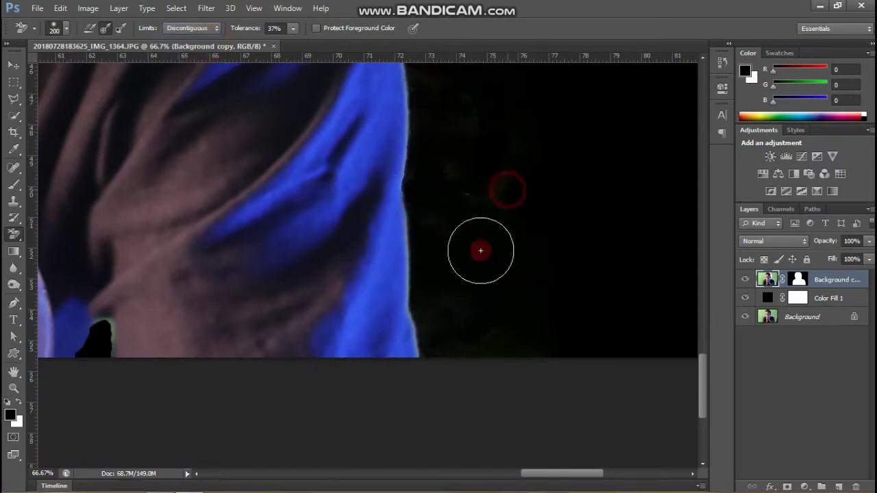
Erase the dark patch and green fringe beside the face.
scroll(500, 329, "up", 3)
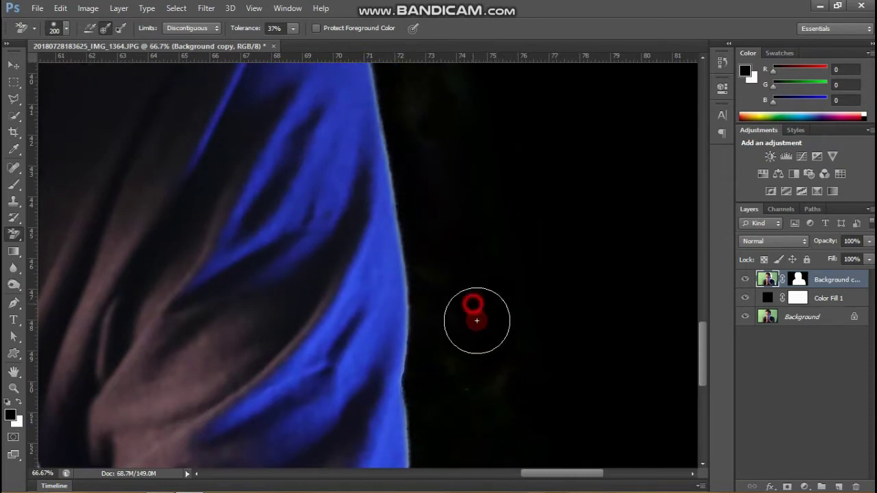
scroll(490, 400, "up", 3)
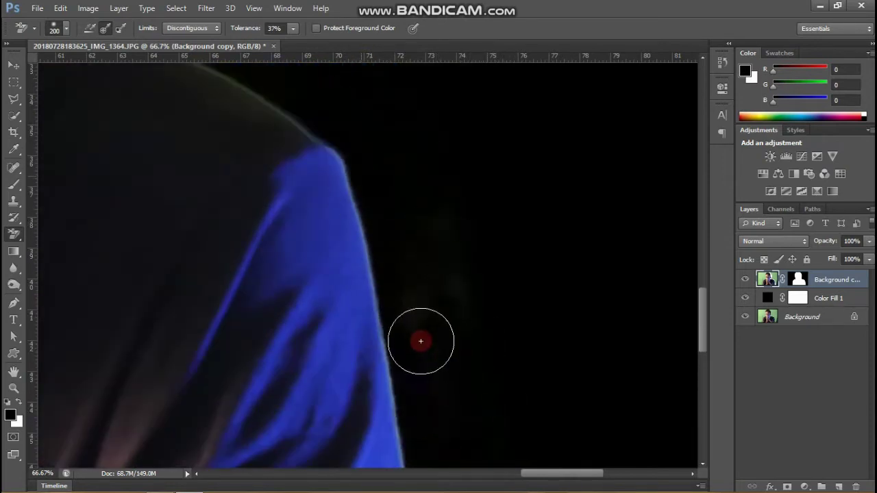
scroll(474, 268, "down", 3)
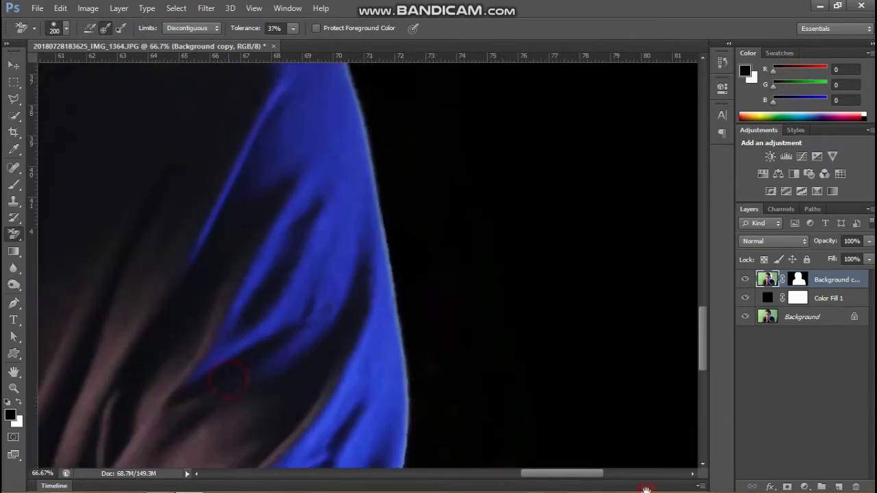
scroll(459, 366, "left", 10)
scroll(538, 363, "up", 5)
scroll(470, 349, "up", 5)
mouse_move(445, 258)
left_mouse_down()
mouse_move(437, 175)
mouse_move(346, 137)
left_mouse_up()
scroll(356, 109, "up", 3)
scroll(397, 96, "up", 3)
left_click_drag(417, 108, 440, 93)
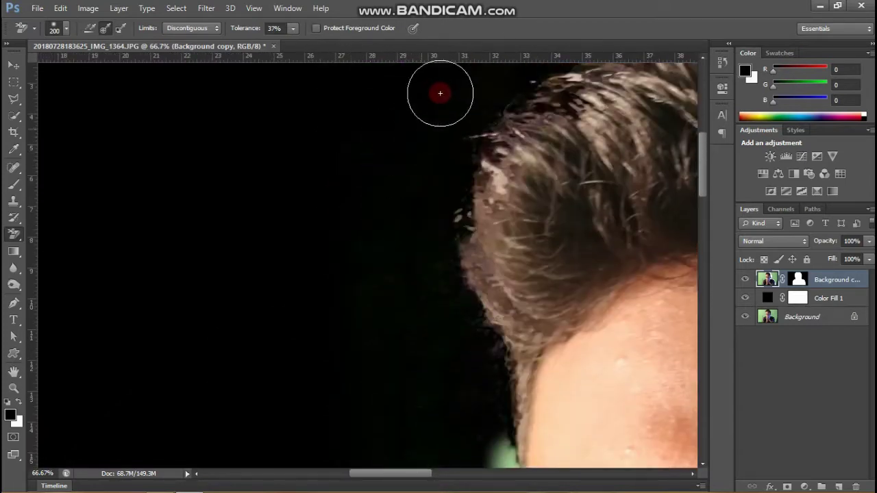
scroll(480, 89, "up", 4)
scroll(395, 212, "down", 8)
scroll(395, 212, "down", 2)
mouse_move(395, 212)
left_mouse_down()
mouse_move(453, 418)
mouse_move(445, 405)
mouse_move(479, 405)
mouse_move(468, 428)
mouse_move(505, 384)
mouse_move(431, 431)
left_mouse_up()
scroll(446, 388, "down", 5)
key("ctrl+z")
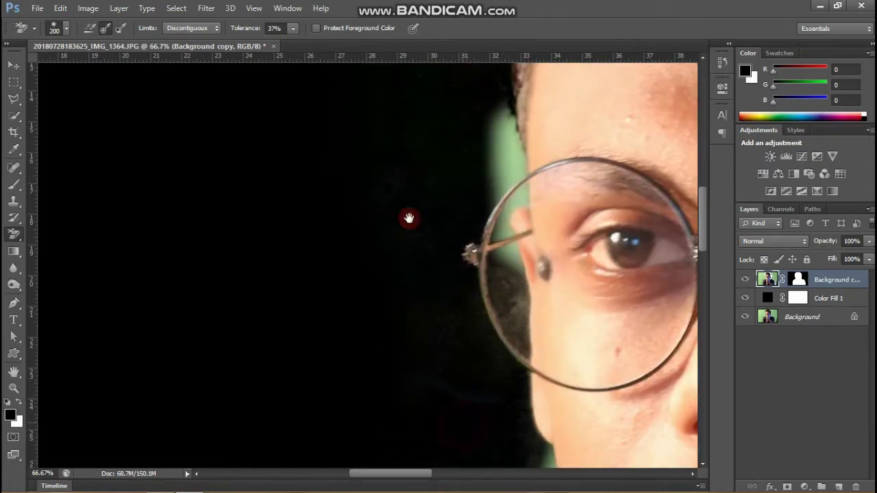
Erase the green fringe along the shoulder to its lower left, then fit the image on screen.
scroll(409, 218, "down", 10)
scroll(386, 308, "up", 4)
mouse_move(443, 268)
left_mouse_down()
mouse_move(427, 297)
mouse_move(314, 335)
left_mouse_up()
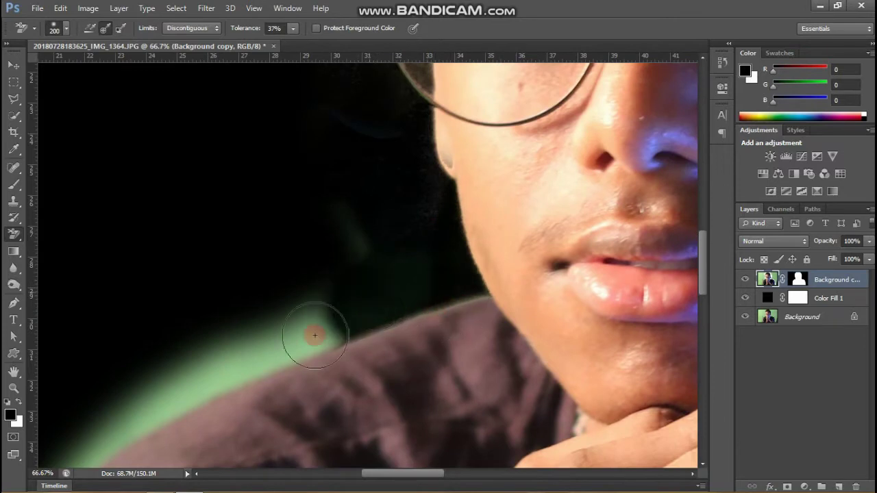
key("ctrl+z")
mouse_move(415, 226)
left_mouse_down()
mouse_move(427, 231)
mouse_move(420, 286)
mouse_move(204, 329)
mouse_move(239, 358)
left_mouse_up()
scroll(261, 315, "down", 5)
scroll(260, 315, "left", 5)
mouse_move(288, 274)
left_mouse_down()
mouse_move(243, 327)
mouse_move(345, 397)
left_mouse_up()
scroll(275, 398, "down", 3)
left_click_drag(162, 400, 141, 391)
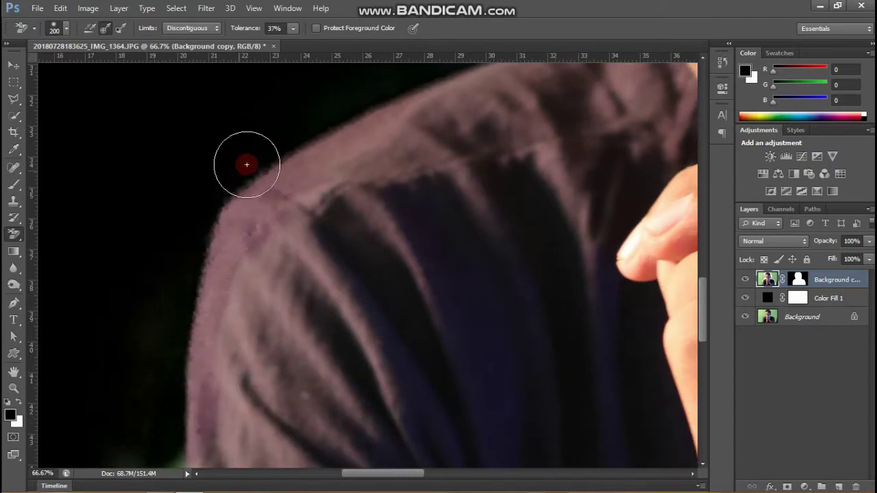
scroll(167, 362, "down", 3)
left_click_drag(166, 362, 133, 421)
scroll(133, 343, "down", 2)
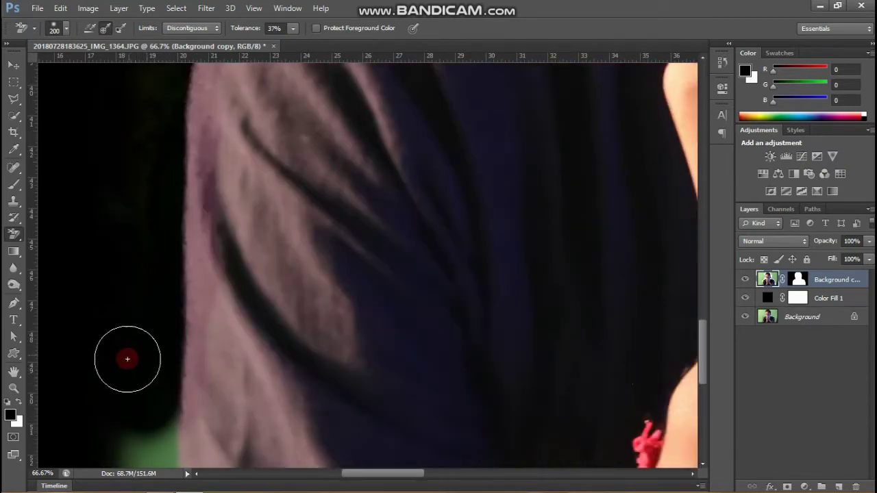
left_click_drag(127, 359, 157, 412)
scroll(143, 311, "down", 3)
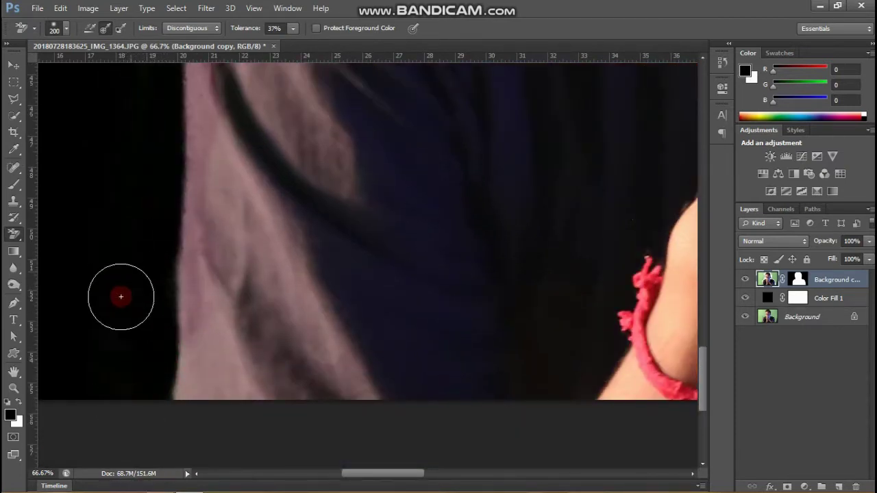
key("ctrl+0")
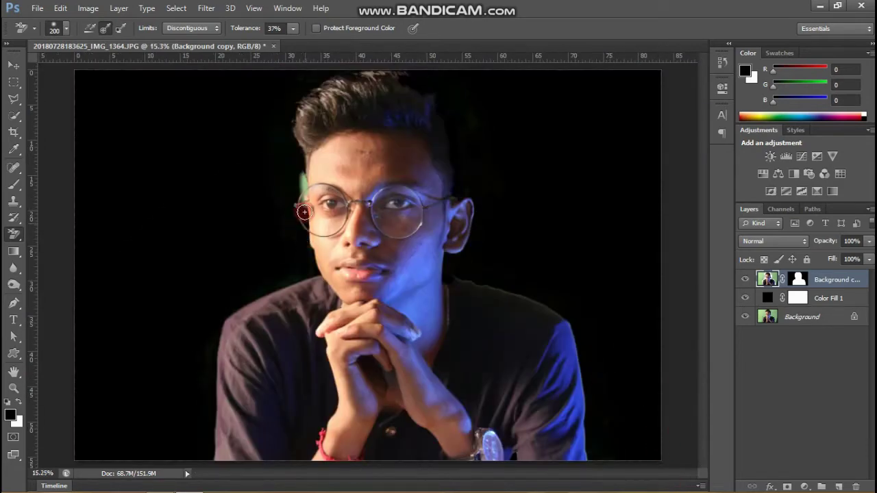
Zoom in and erase the green fringe beside the temple with a smaller Background Eraser.
scroll(279, 253, "up", 3)
scroll(446, 374, "up", 2)
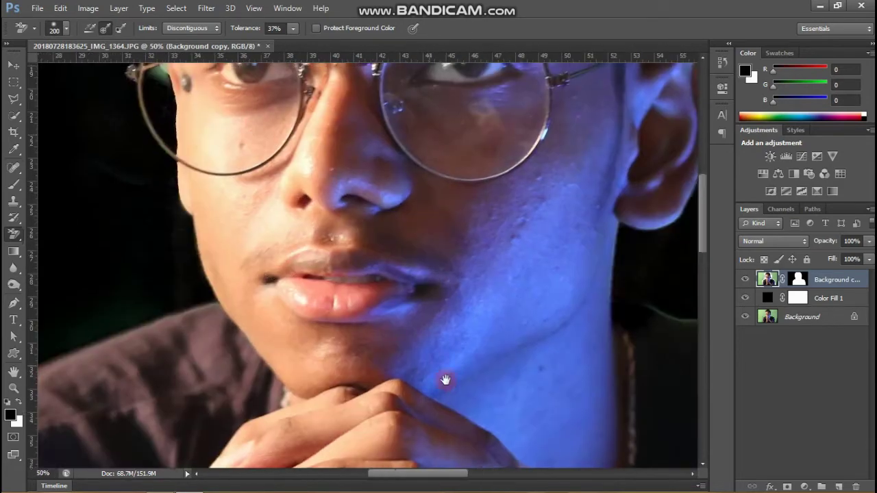
scroll(413, 349, "up", 5)
key("bracketleft")
key("bracketleft")
key("bracketleft")
left_click_drag(440, 339, 456, 375)
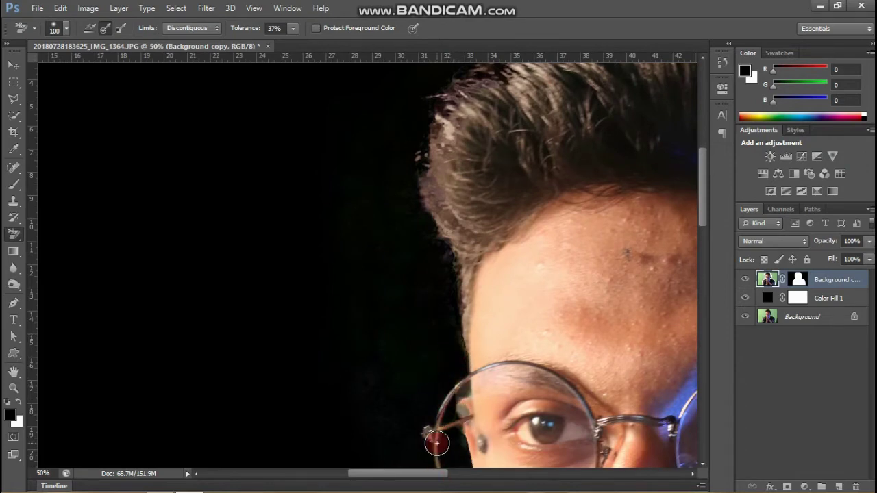
Erase the leftover green beside the glasses rim with a smaller eraser, then fit the photo to the window.
key("bracketleft")
scroll(431, 455, "up", 1)
scroll(386, 222, "up", 1)
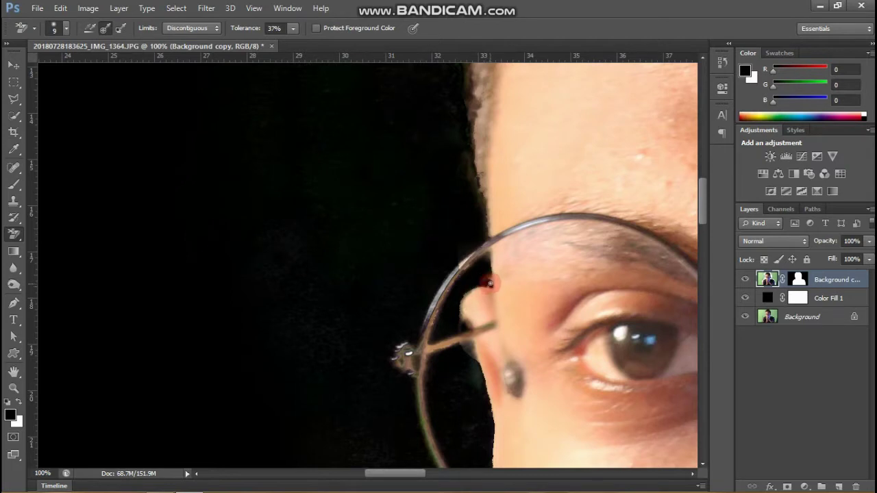
scroll(425, 326, "down", 2)
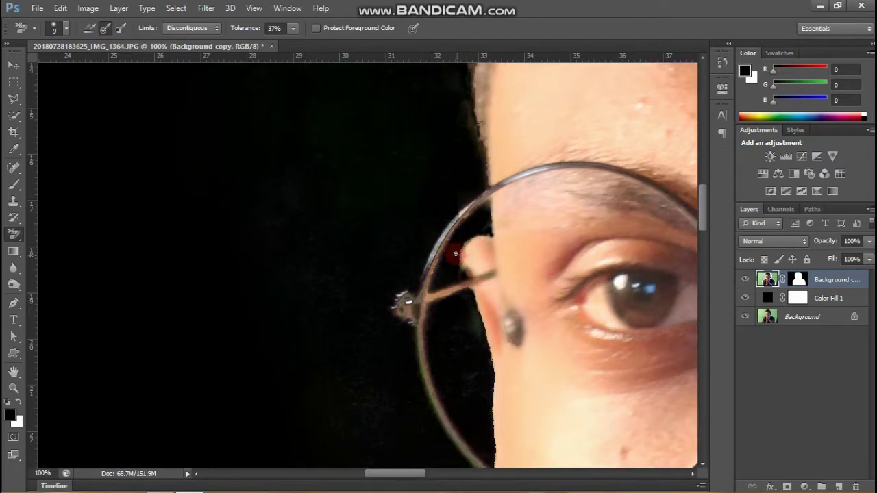
scroll(472, 293, "down", 2)
scroll(462, 320, "down", 2)
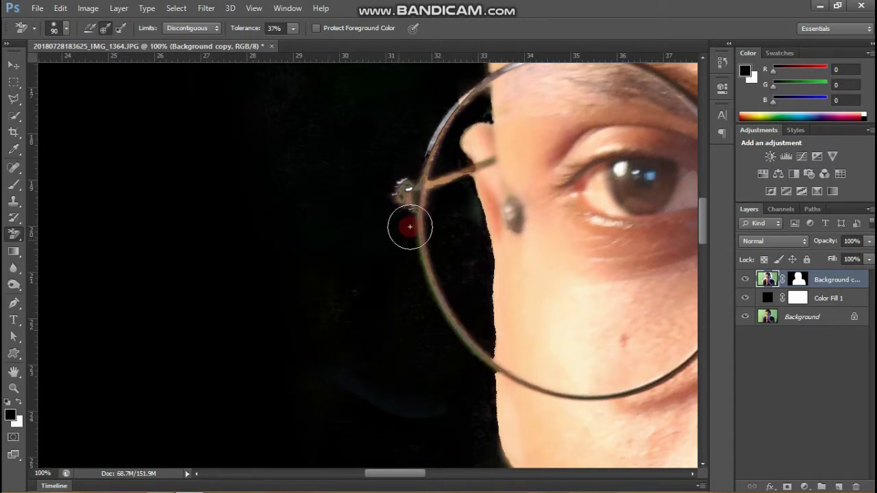
scroll(328, 250, "up", 2)
left_click_drag(470, 262, 446, 414)
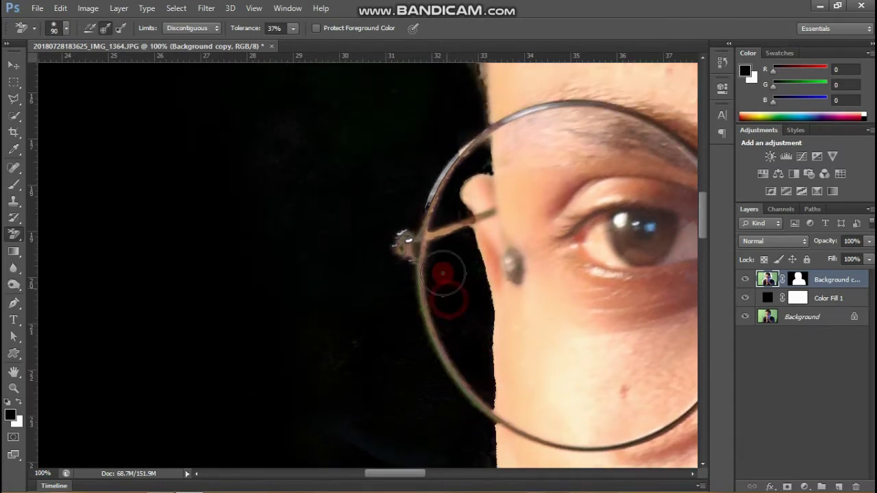
scroll(445, 414, "down", 3)
scroll(483, 262, "up", 5)
scroll(484, 262, "left", 5)
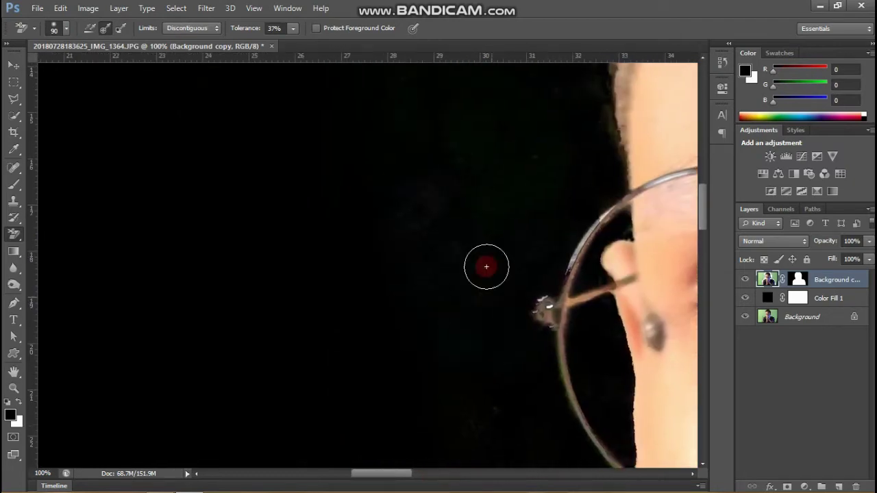
scroll(417, 303, "up", 5)
key("ctrl+0")
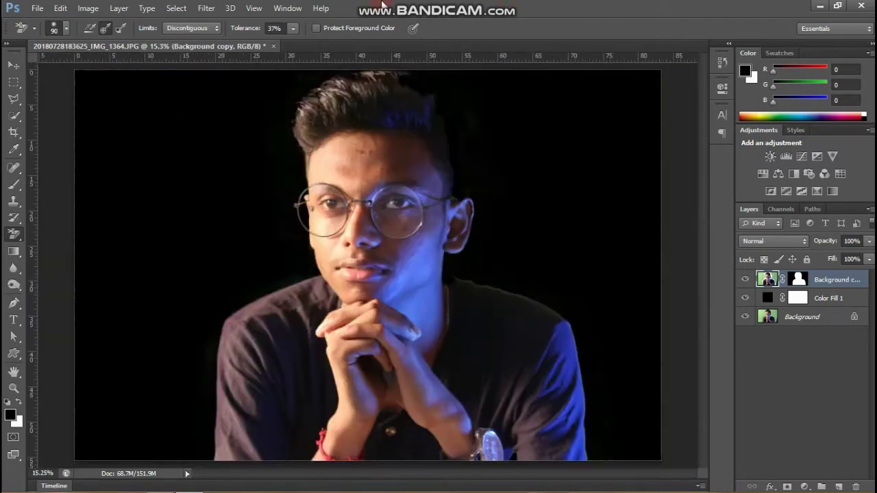
Bring the damask pattern into the portrait as Layer 1, beneath Background copy.
key("v")
left_click(746, 299)
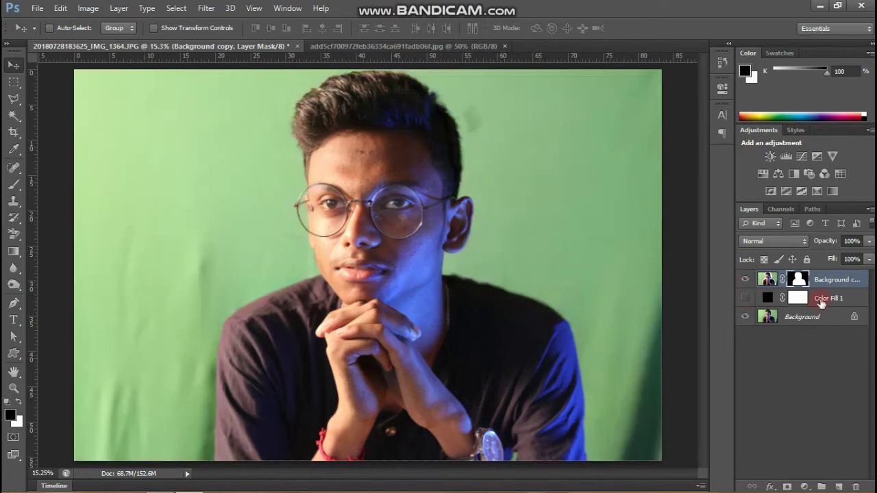
left_click(746, 299)
left_click(404, 46)
left_click_drag(342, 205, 329, 173)
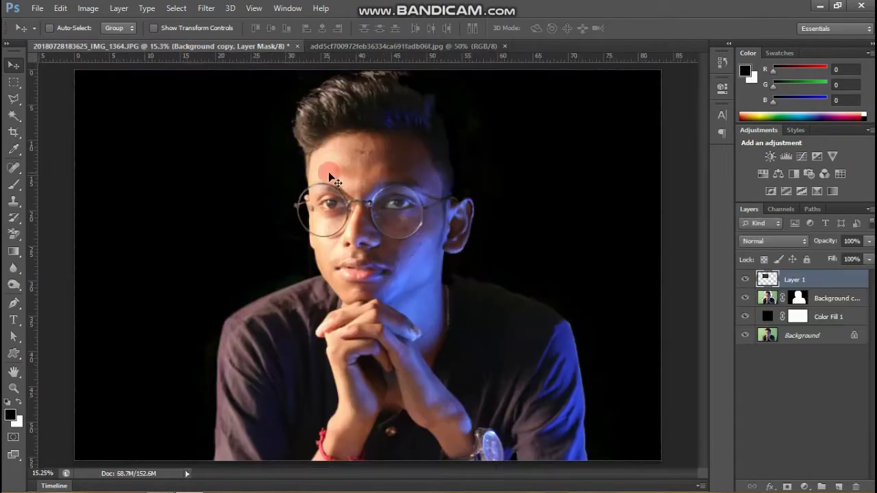
left_click_drag(795, 280, 795, 307)
left_click_drag(268, 198, 181, 135)
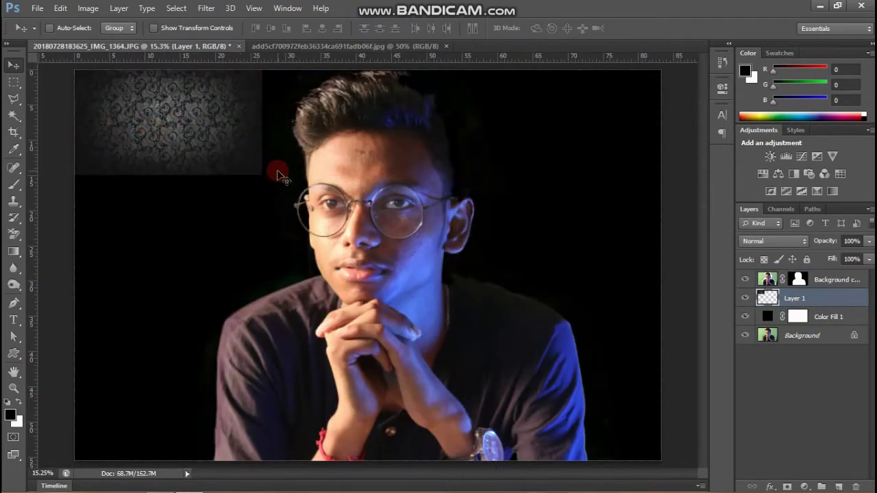
Scale the pattern to cover the whole canvas and delete the Color Fill 1 layer.
key("ctrl+t")
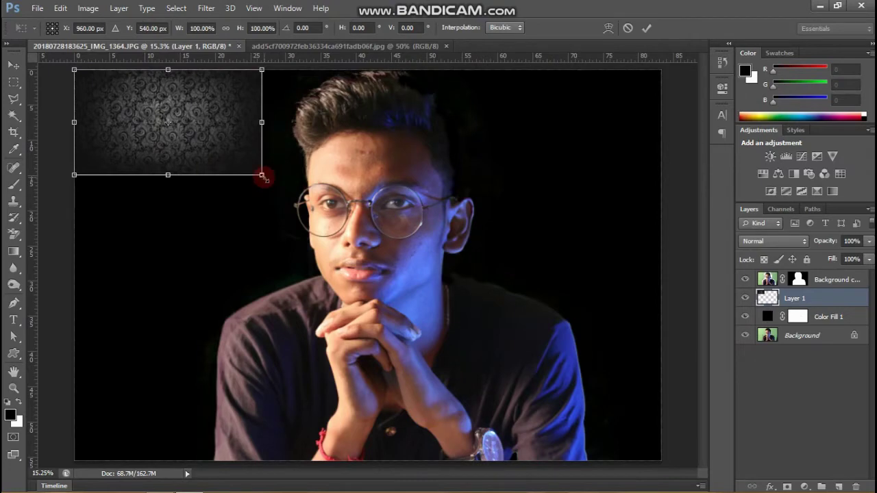
left_click_drag(261, 175, 628, 315)
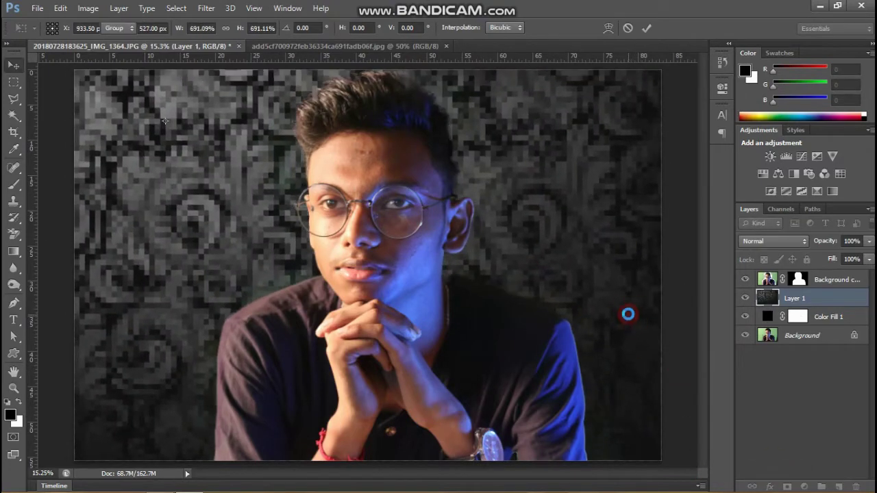
key("Return")
mouse_move(555, 177)
left_mouse_down()
mouse_move(568, 211)
mouse_move(579, 211)
left_mouse_up()
left_click_drag(863, 486, 857, 487)
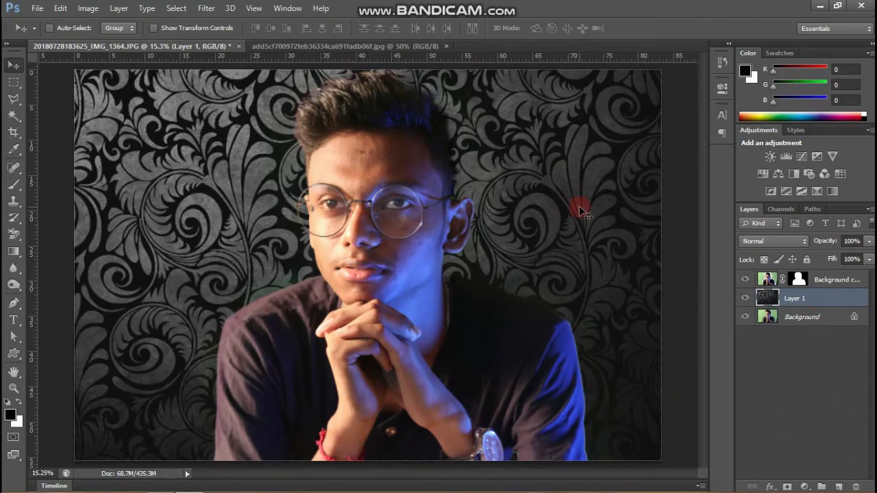
Apply a near-zero Gaussian Blur to the pattern layer.
left_click(207, 8)
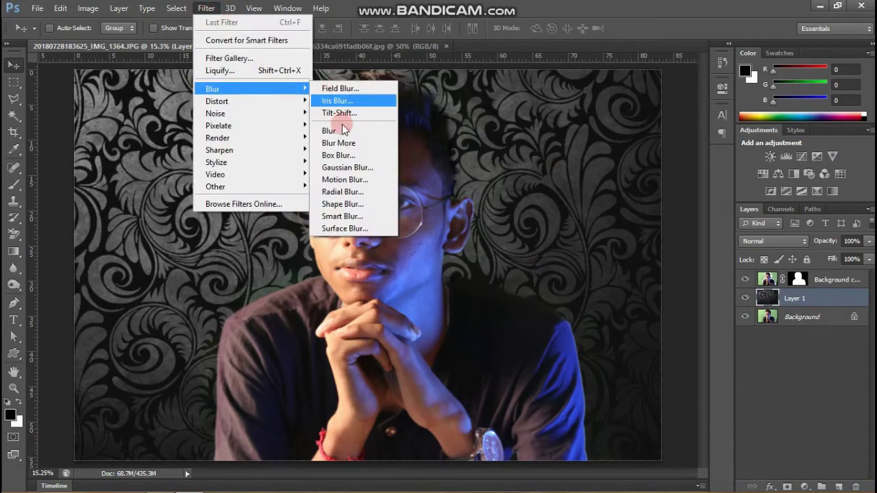
left_click(349, 178)
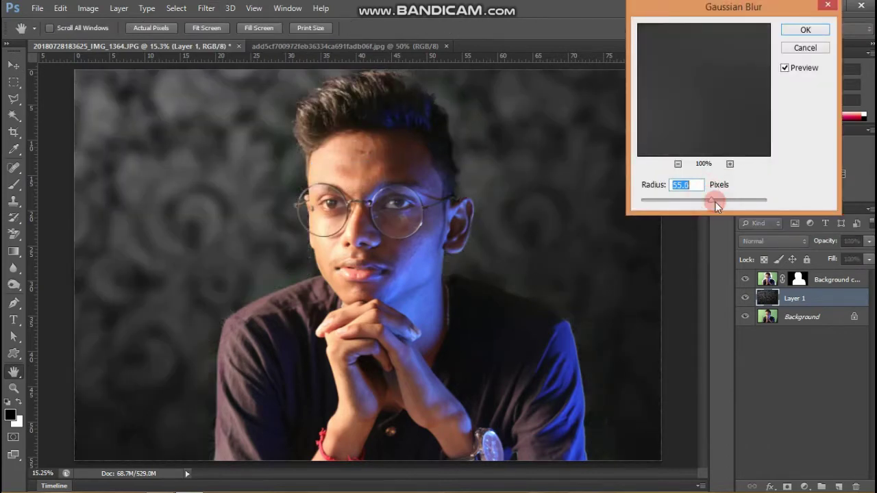
left_click_drag(715, 202, 693, 204)
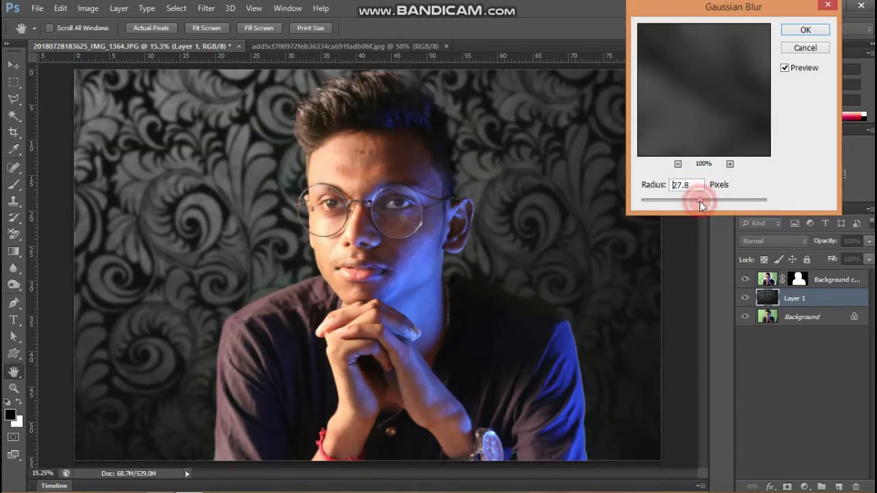
left_click_drag(693, 204, 597, 216)
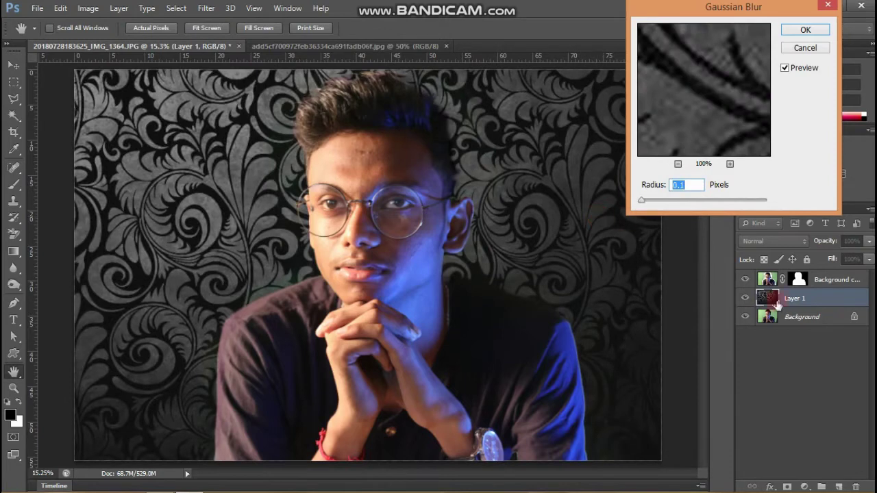
left_click(805, 48)
Convert the locked Background photo into an unlocked Layer 0.
left_click(745, 298)
double_click(745, 298)
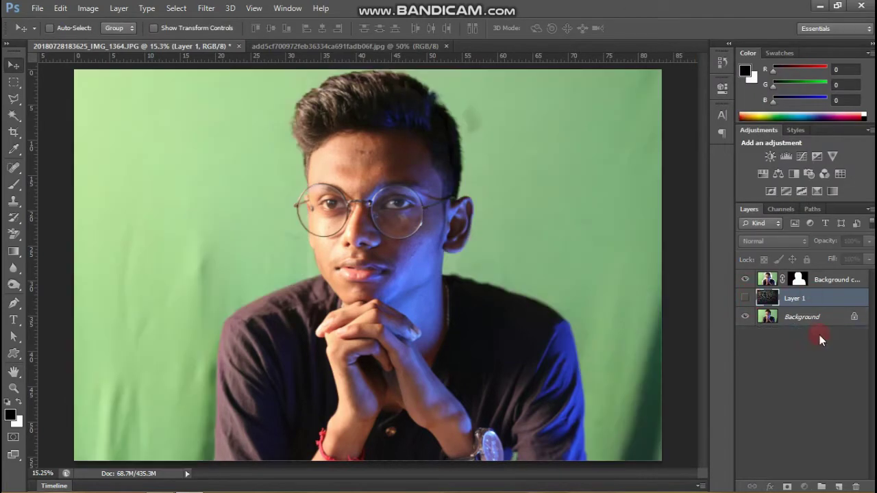
double_click(855, 318)
key("Return")
left_click_drag(823, 298, 823, 322)
Stack Layer 0 beneath the pattern layer and lower the pattern's opacity.
left_click(745, 317)
left_click(745, 300)
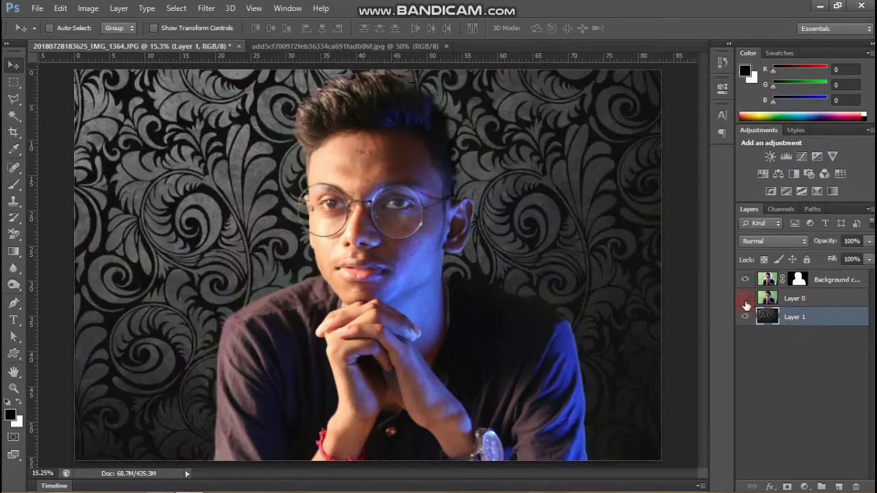
left_click(745, 298)
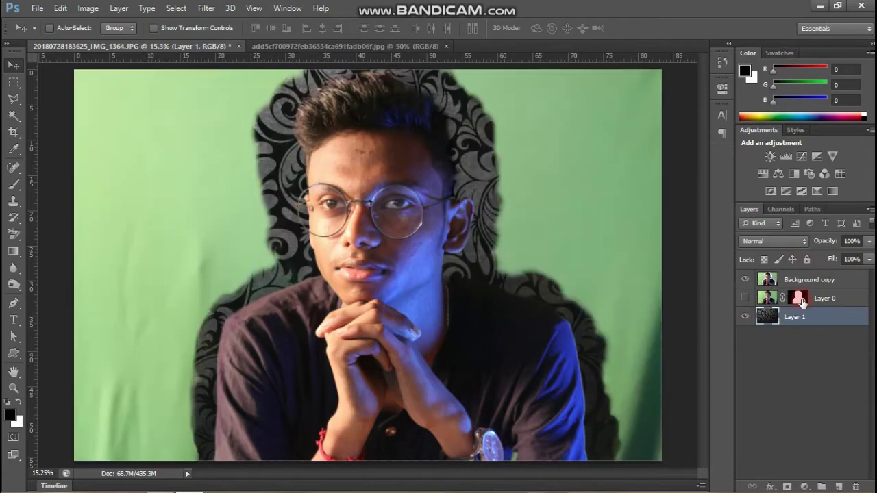
mouse_move(794, 298)
left_mouse_down()
mouse_move(802, 281)
mouse_move(773, 308)
mouse_move(798, 302)
left_mouse_up()
left_click(745, 299)
left_click(744, 298)
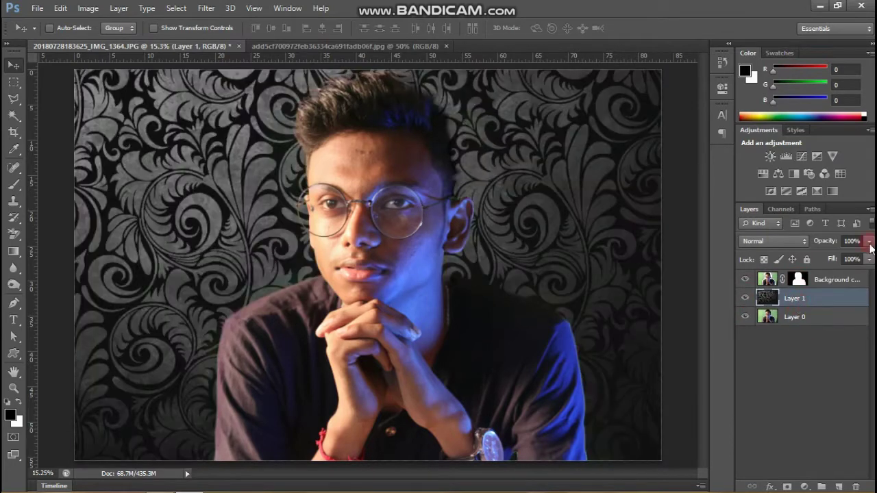
left_click_drag(869, 243, 849, 260)
Add a mask to the damask layer, brush along the hair edge, and raise its opacity to 100%.
left_click(788, 487)
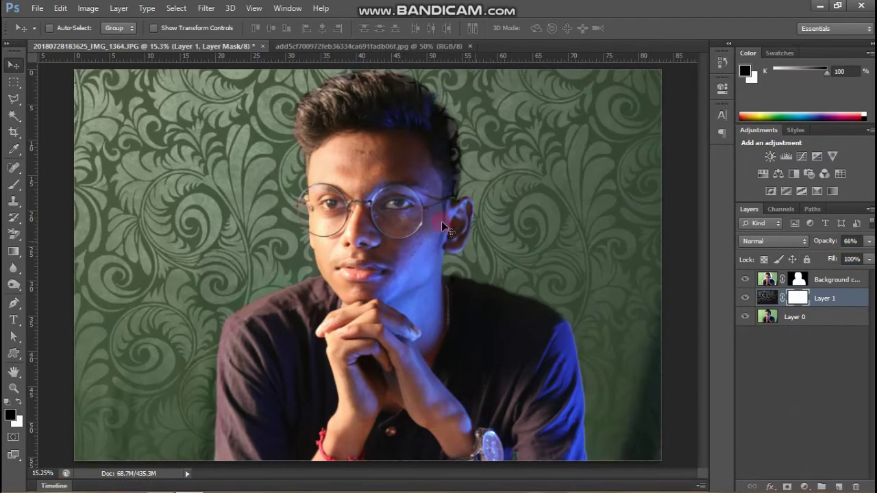
key("b")
key("ctrl+plus")
key("ctrl+plus")
key("ctrl+plus")
scroll(465, 265, "up", 2)
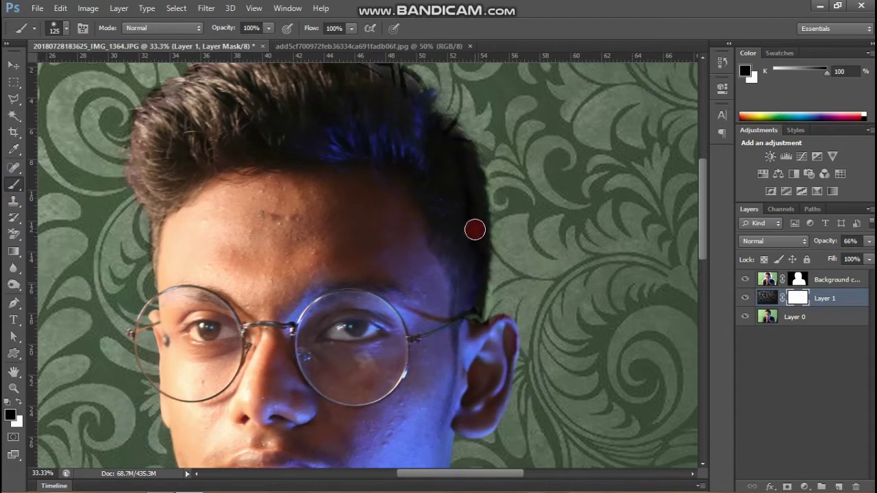
scroll(381, 76, "up", 2)
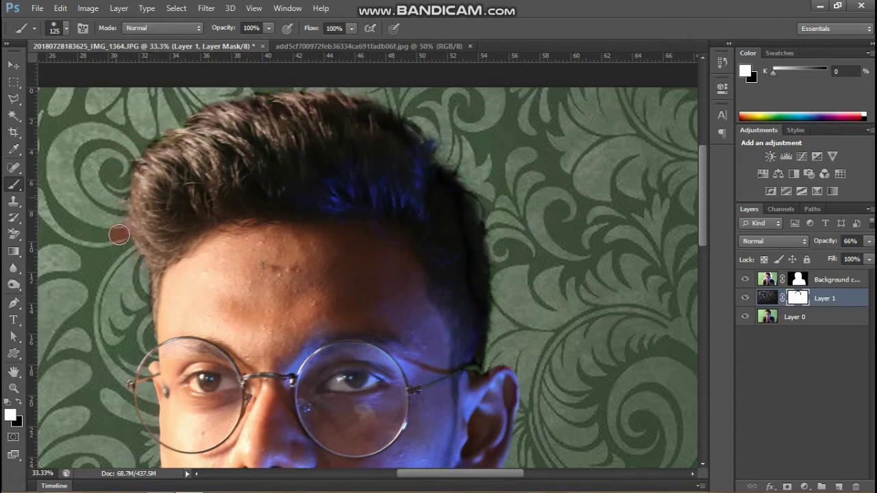
key("ctrl+0")
mouse_move(870, 243)
left_mouse_down()
mouse_move(850, 256)
mouse_move(874, 394)
left_mouse_up()
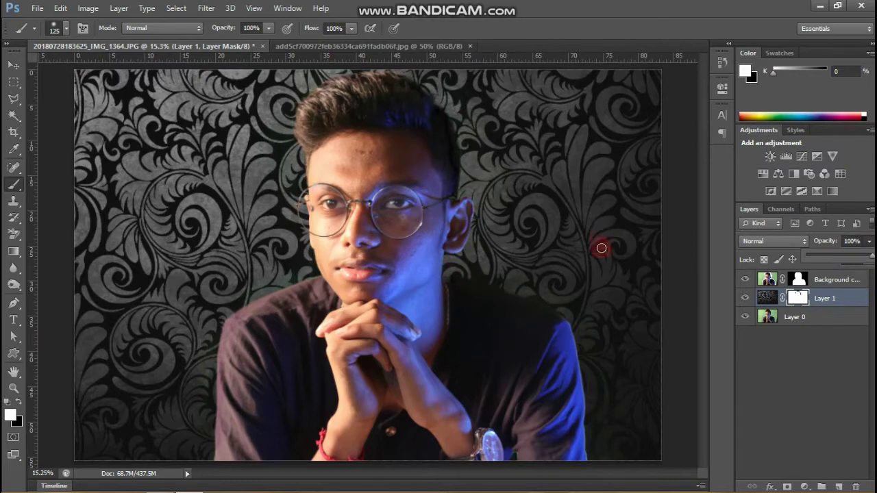
Apply a Gaussian Blur of radius 22.3 to the damask layer's pixels.
left_click(817, 291)
left_click(766, 297)
left_click(206, 8)
left_click(343, 157)
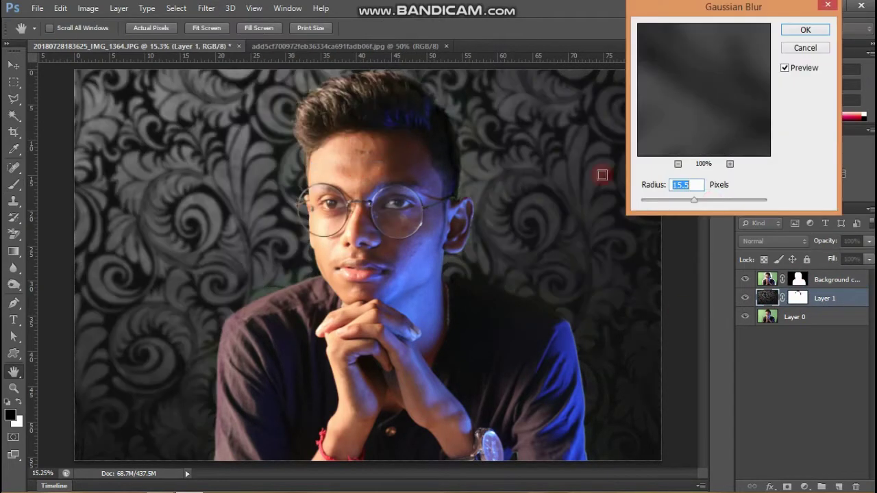
mouse_move(695, 200)
left_mouse_down()
mouse_move(713, 202)
mouse_move(697, 201)
left_mouse_up()
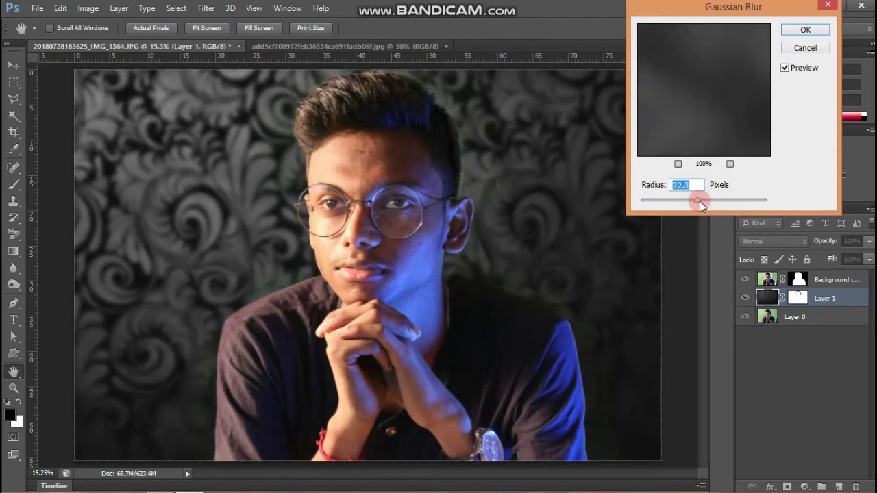
key("Return")
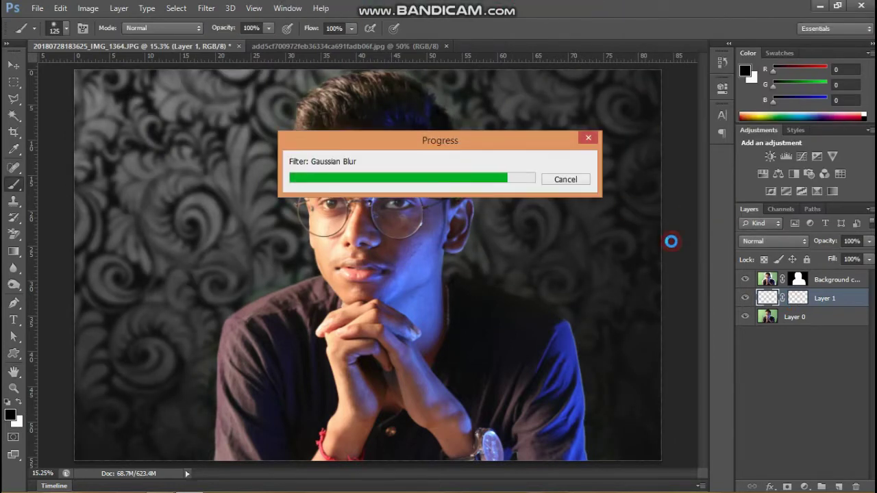
Paint the damask mask along the hair edge, alternating white and black, then refit the view.
left_click(797, 298)
key("x")
scroll(469, 181, "up", 3)
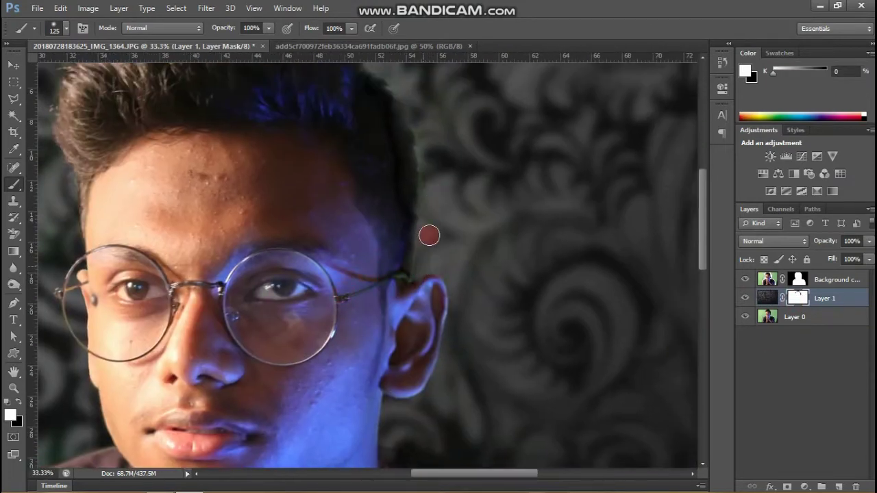
left_click_drag(395, 99, 417, 121)
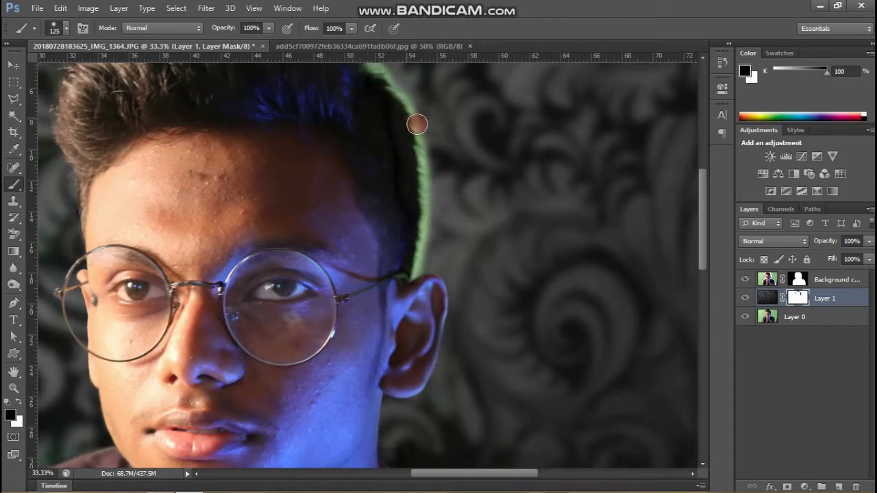
key("x")
left_click_drag(429, 248, 415, 113)
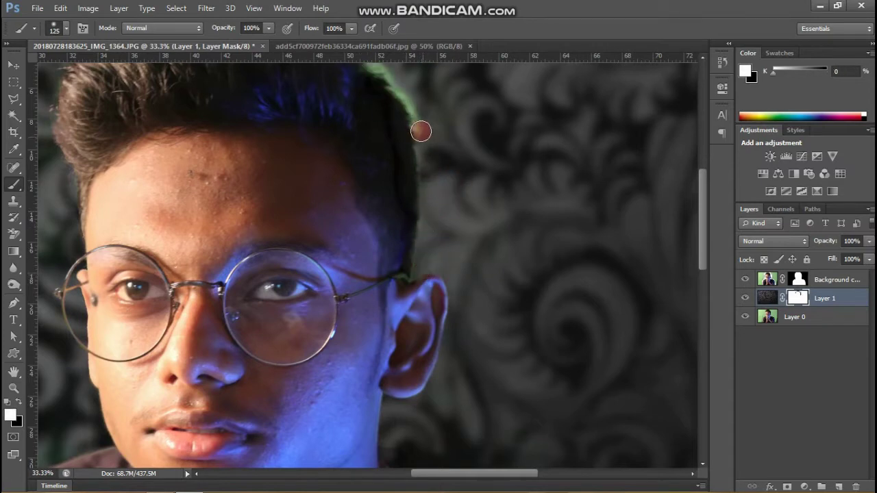
scroll(453, 178, "up", 3)
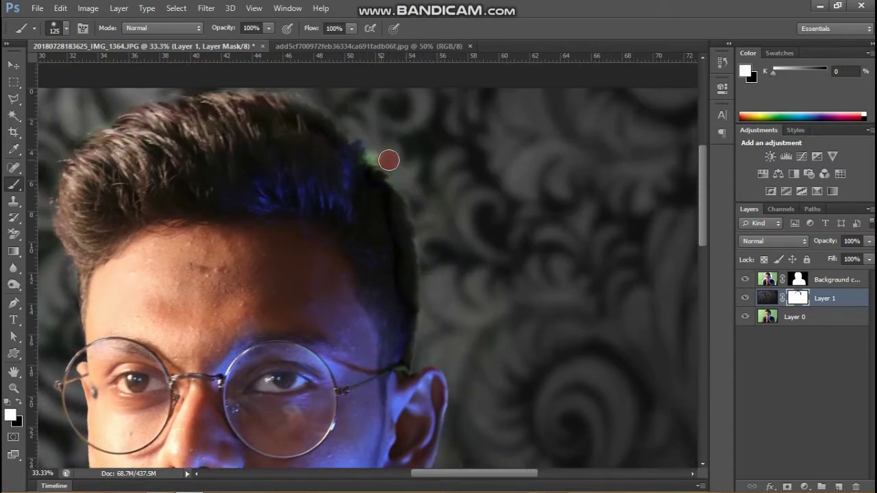
key("x")
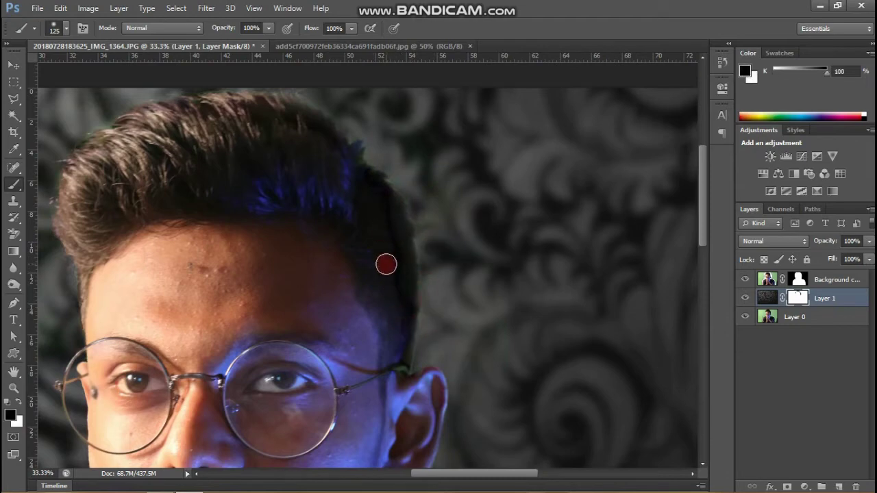
key("x")
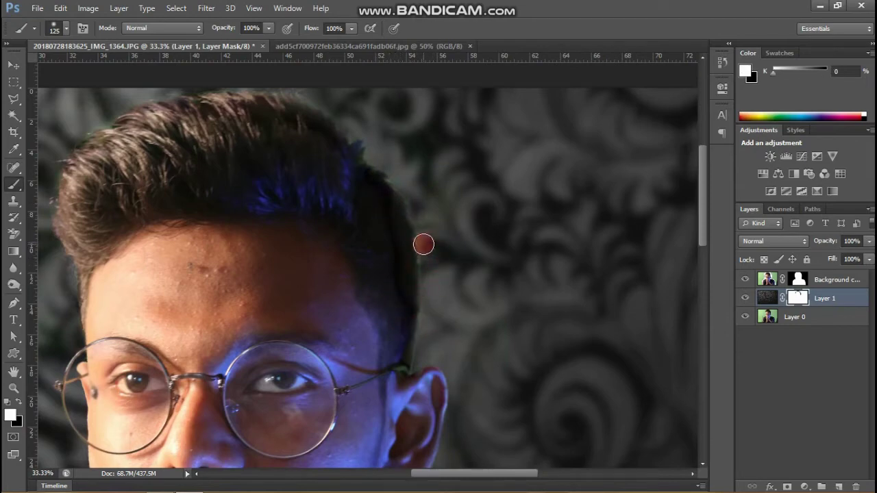
scroll(418, 189, "up", 1)
key("ctrl+0")
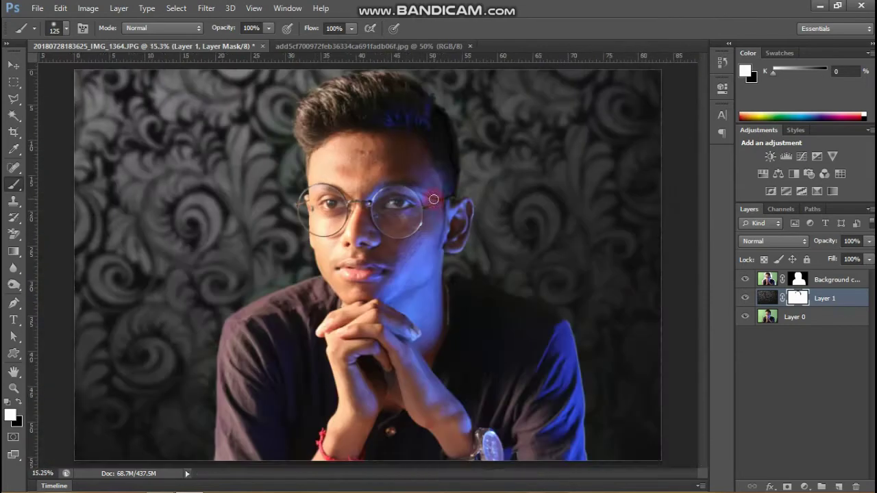
key("ctrl+2")
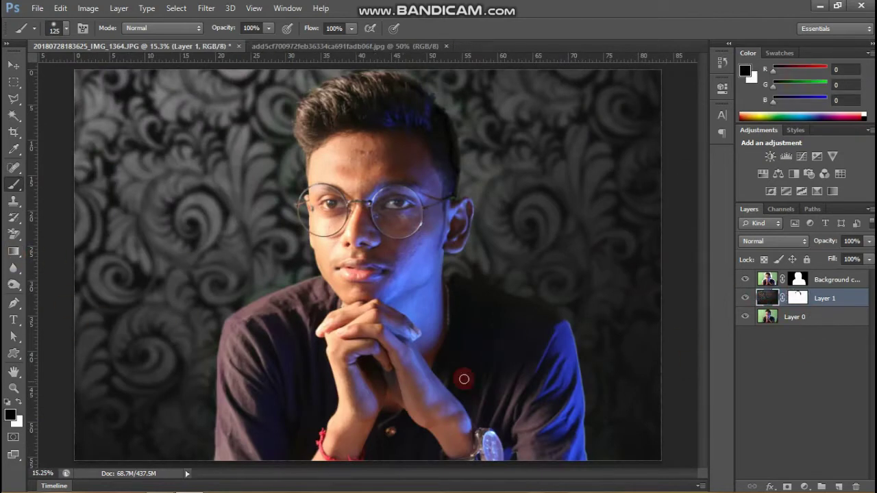
Create a new Layer 2 above Layer 1, clipped to the damask layer.
left_click(766, 280)
left_click(767, 298)
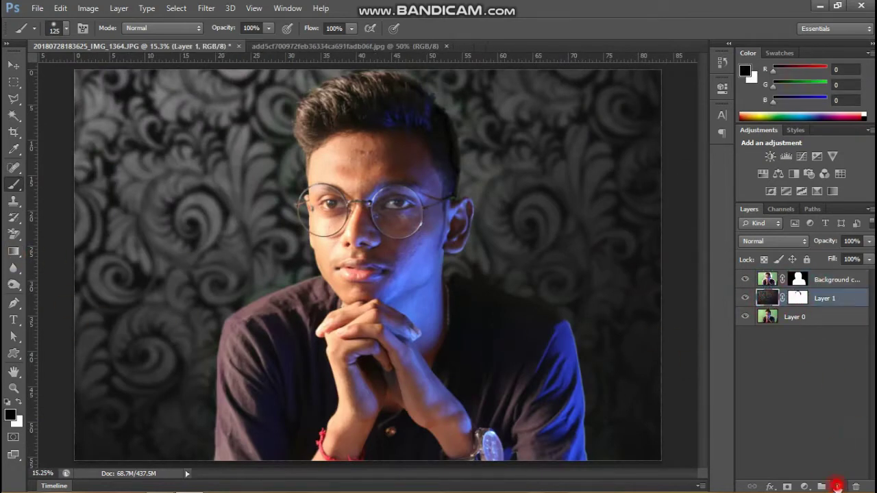
left_click(837, 487)
left_click(811, 307, "alt")
Draw a sampled blue gradient at 69% opacity across the right of the background.
left_click(11, 255)
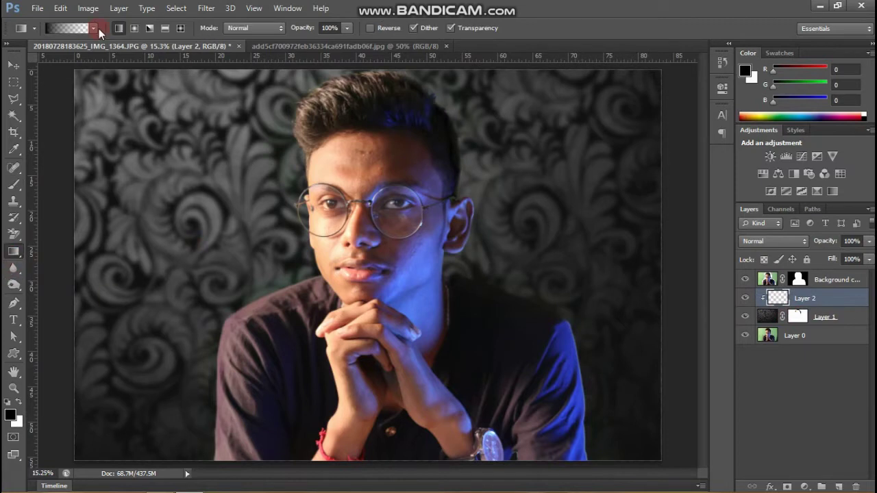
left_click(10, 414)
left_click(417, 270)
left_click(767, 102)
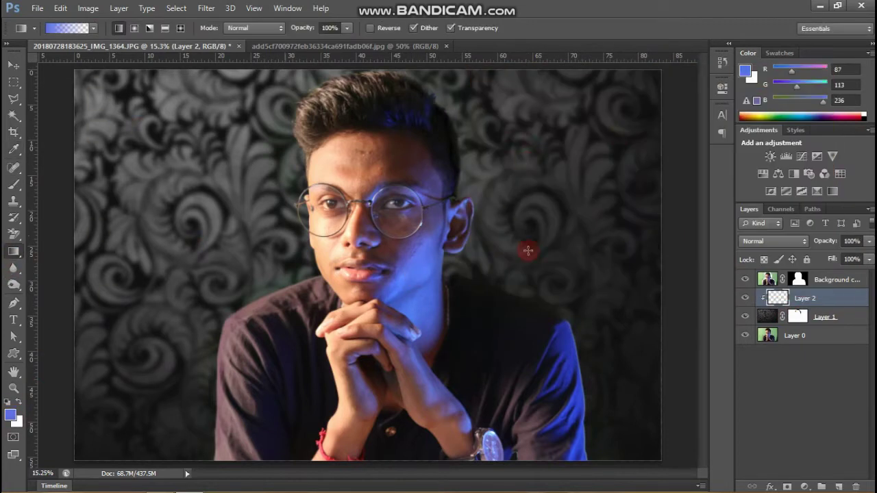
left_click_drag(347, 27, 330, 46)
mouse_move(696, 287)
left_mouse_down()
mouse_move(177, 276)
mouse_move(175, 284)
left_mouse_up()
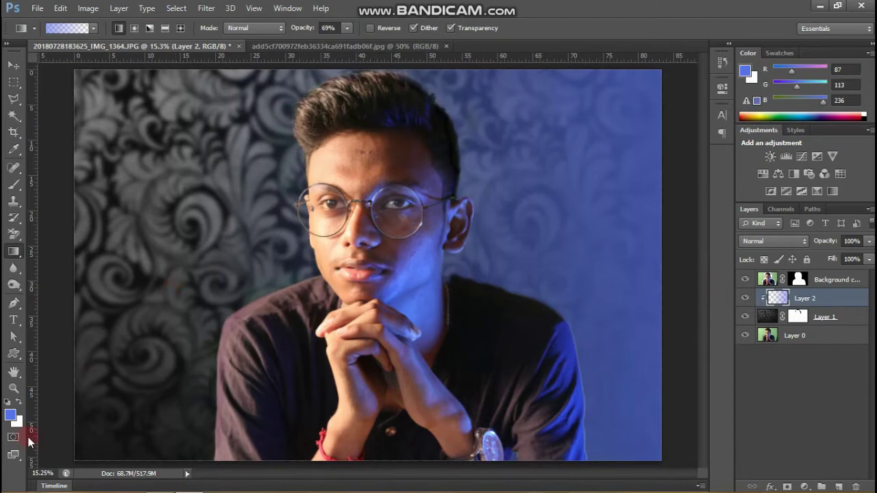
Add a peach gradient from the left and lower Layer 2's opacity.
left_click(10, 415)
left_click(540, 108)
key("Return")
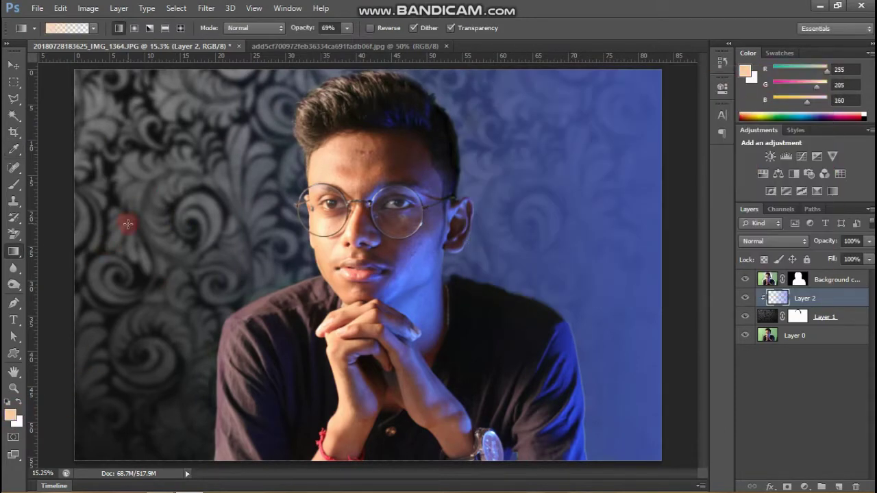
left_click_drag(49, 290, 377, 290)
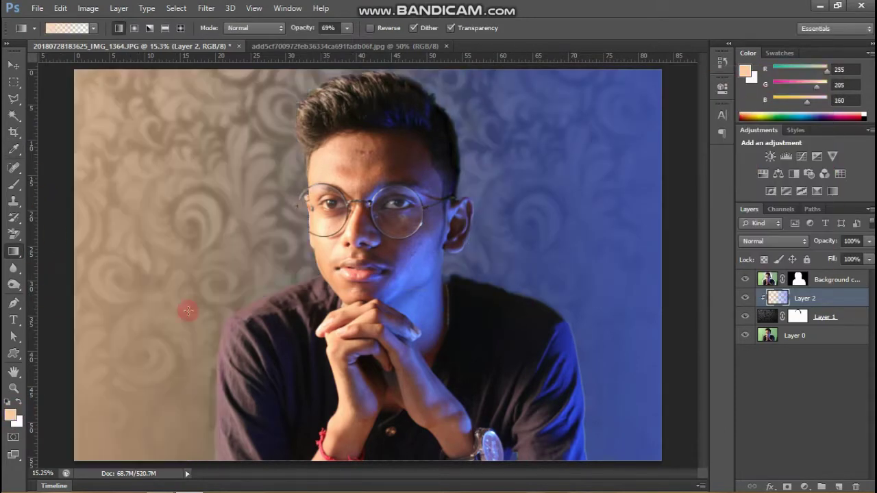
left_click(869, 241)
left_click_drag(851, 259, 845, 259)
left_click(839, 360)
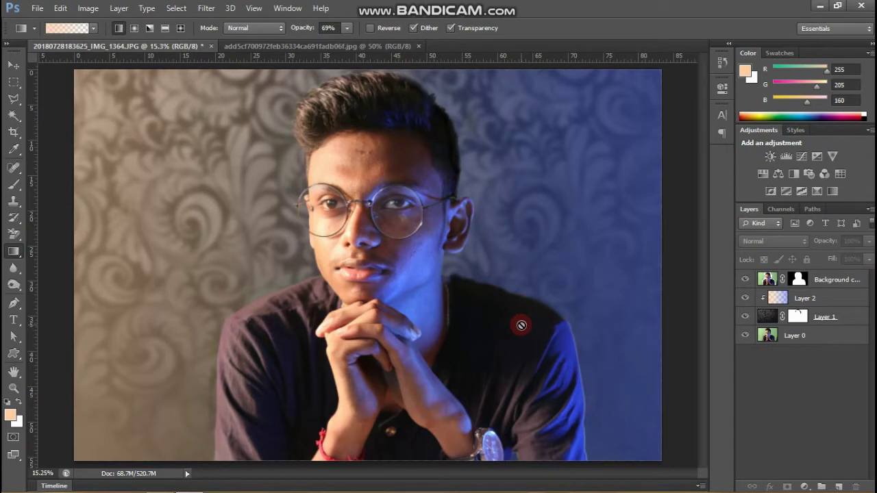
Select Background copy and add a Curves layer with the RGB curve pulled down.
left_click(799, 317)
key("b")
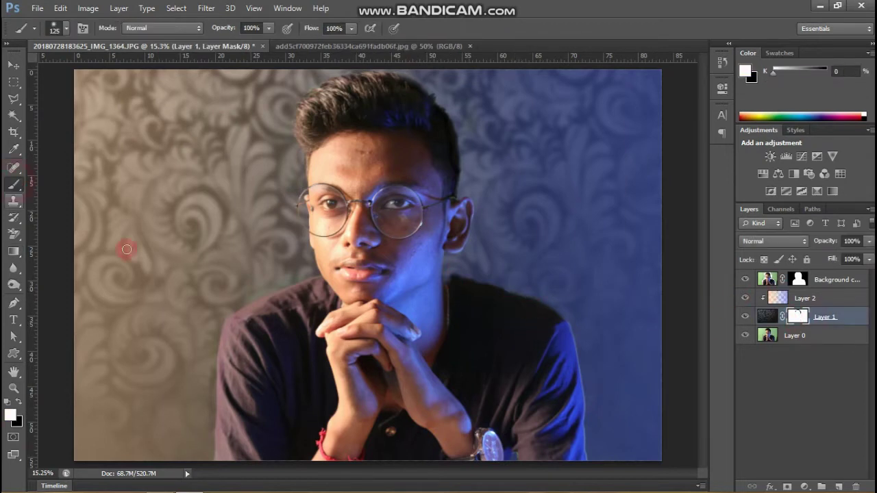
key("x")
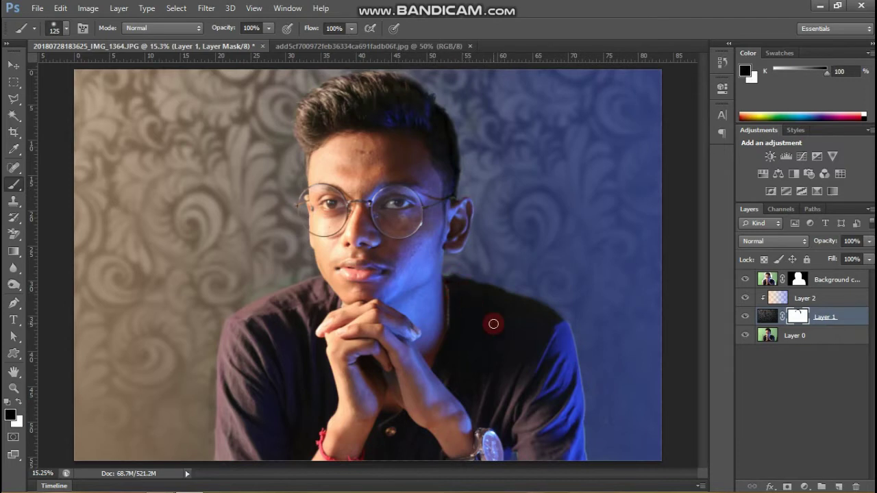
left_click(13, 168)
key("alt+bracketleft")
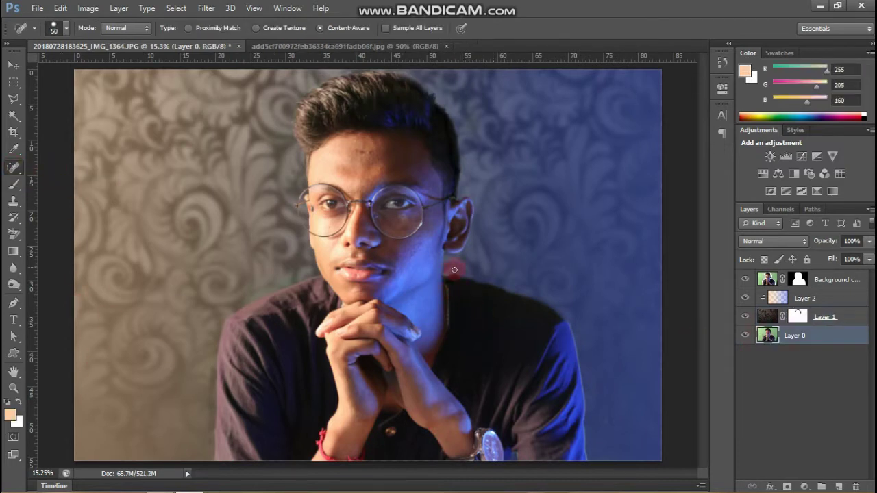
left_click(9, 72)
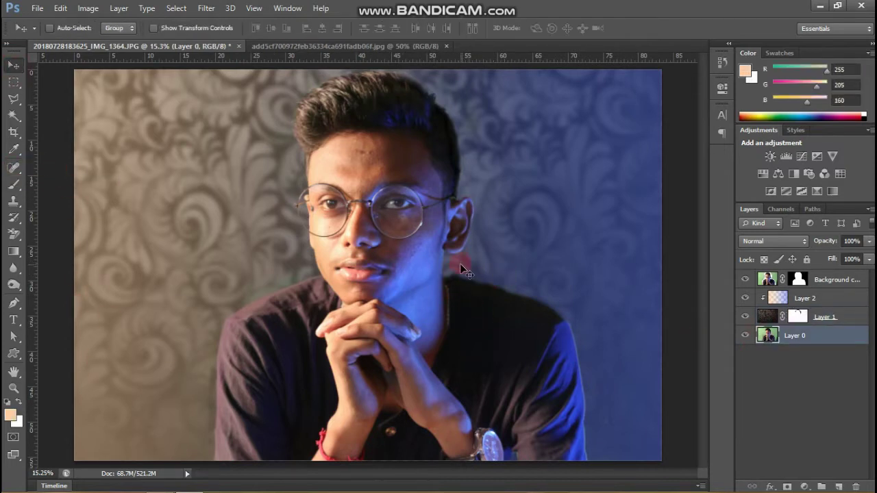
key("alt+bracketright")
key("alt+bracketright")
key("alt+bracketright")
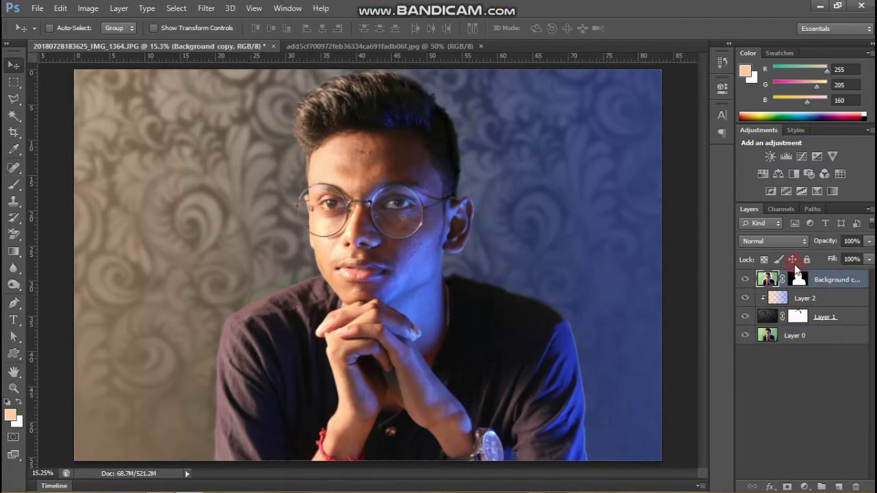
left_click(786, 156)
left_click_drag(637, 199, 646, 217)
Invert the Curves mask and paint the darkening over the face with a 42% white brush.
left_click(685, 81)
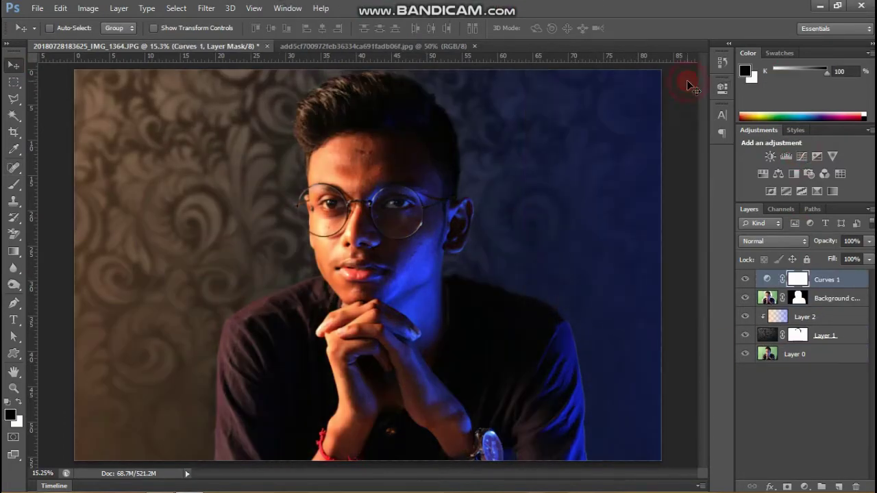
key("ctrl+i")
left_click(13, 186)
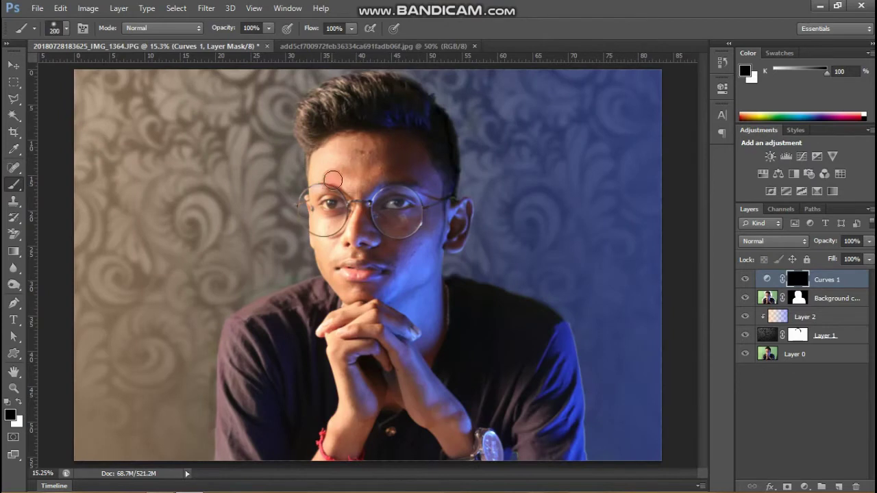
left_click_drag(269, 28, 233, 42)
key("bracketright")
key("bracketright")
key("bracketright")
key("x")
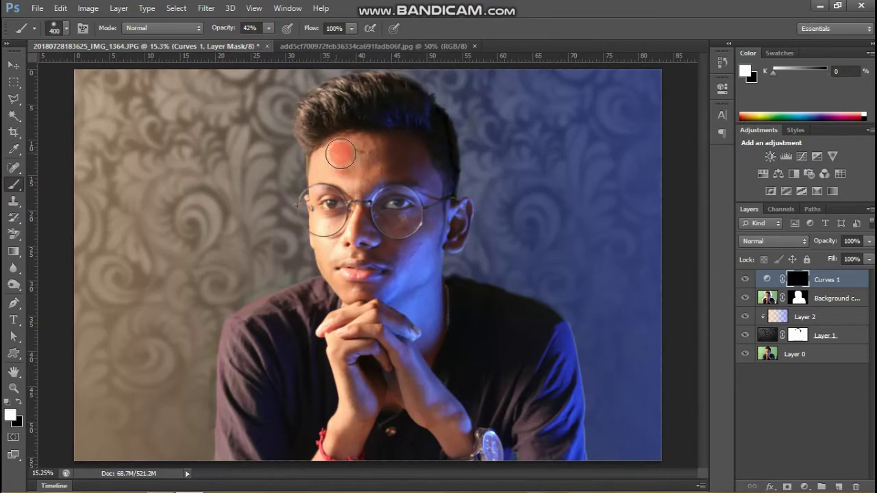
mouse_move(341, 155)
left_mouse_down()
mouse_move(348, 338)
mouse_move(327, 231)
mouse_move(341, 183)
mouse_move(378, 309)
left_mouse_up()
Add a Color Balance layer with Cyan-Red −42 and Yellow-Blue +34.
key("x")
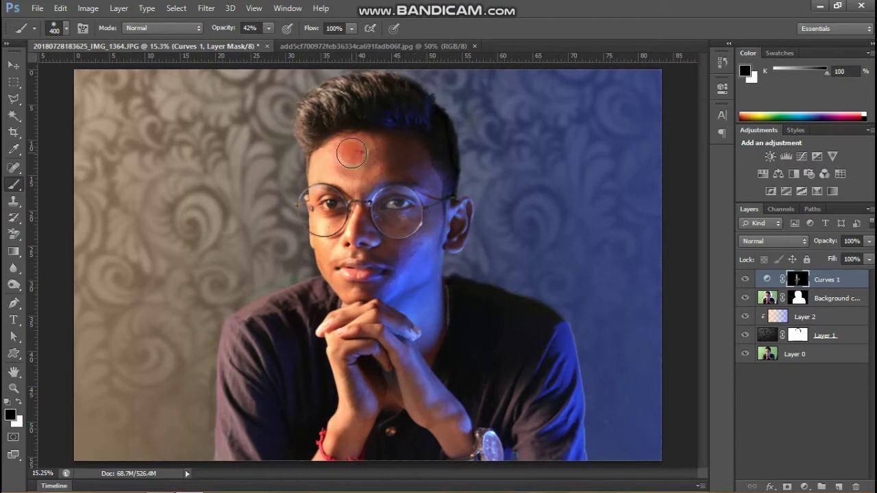
left_click(778, 173)
mouse_move(592, 192)
left_mouse_down()
mouse_move(611, 193)
mouse_move(597, 170)
left_mouse_up()
Invert the Color Balance mask and paint the blue tint back over the forehead and cheek.
key("ctrl+i")
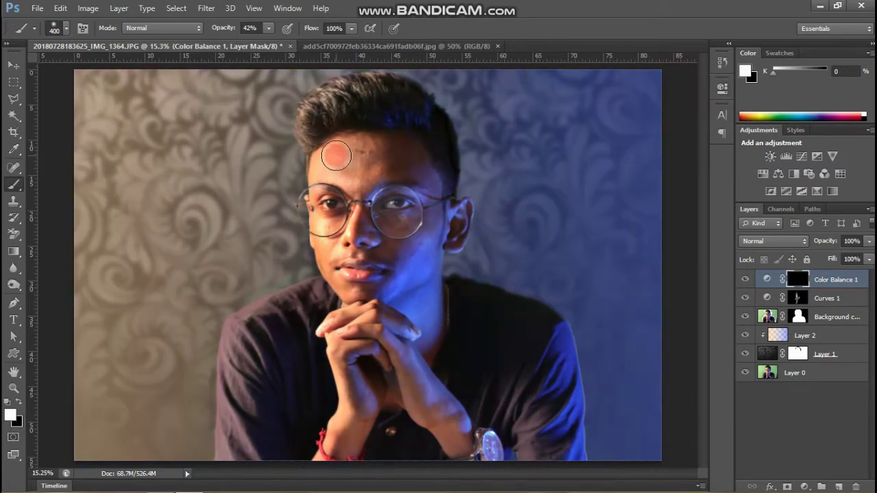
left_click_drag(337, 157, 343, 376)
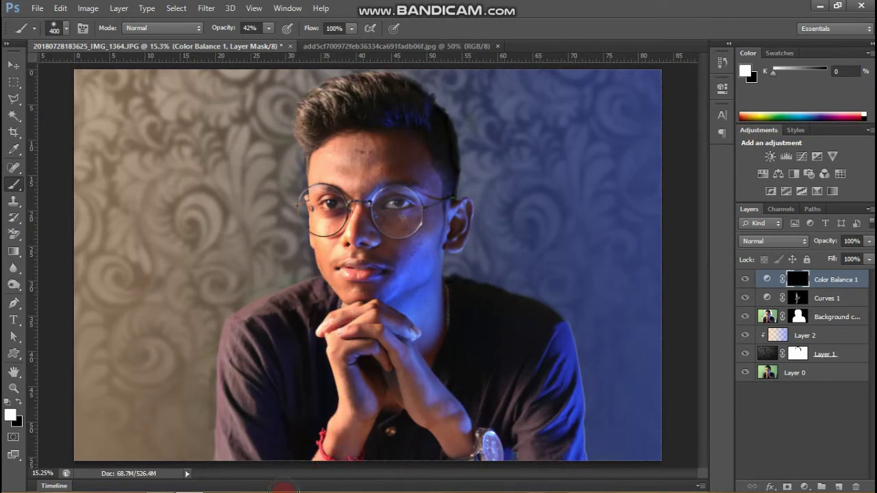
Target the Curves 1 mask and paint white over the background beside the hair edge.
key("x")
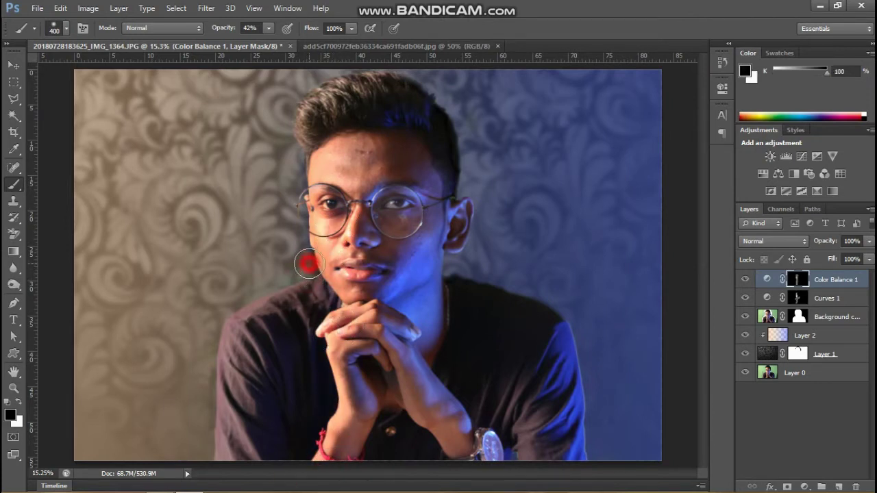
key("x")
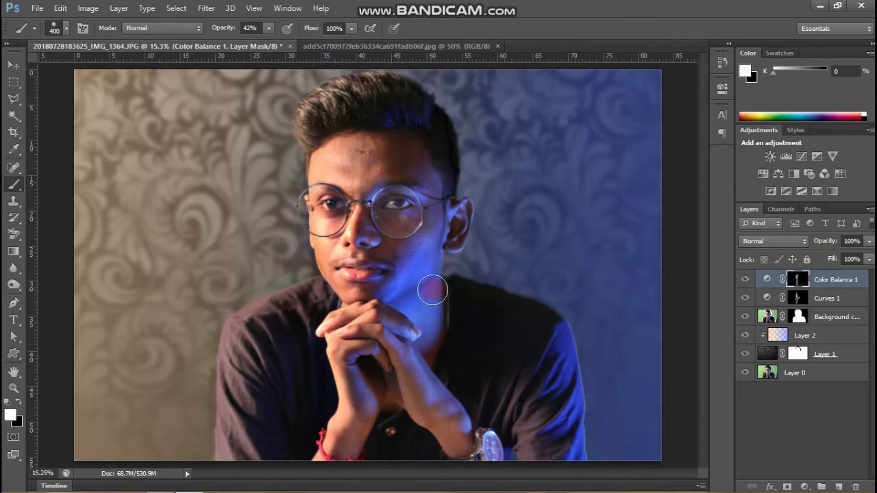
left_click(798, 298)
scroll(402, 249, "up", 4)
scroll(323, 288, "down", 1)
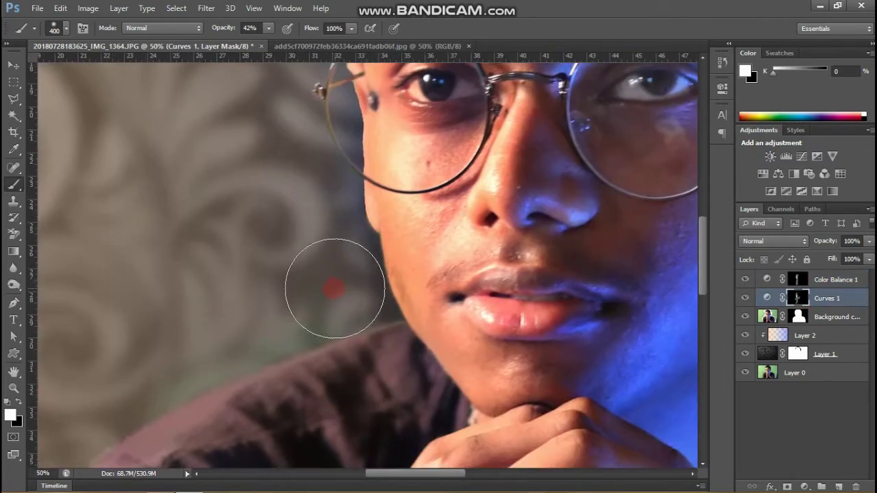
scroll(288, 178, "up", 3)
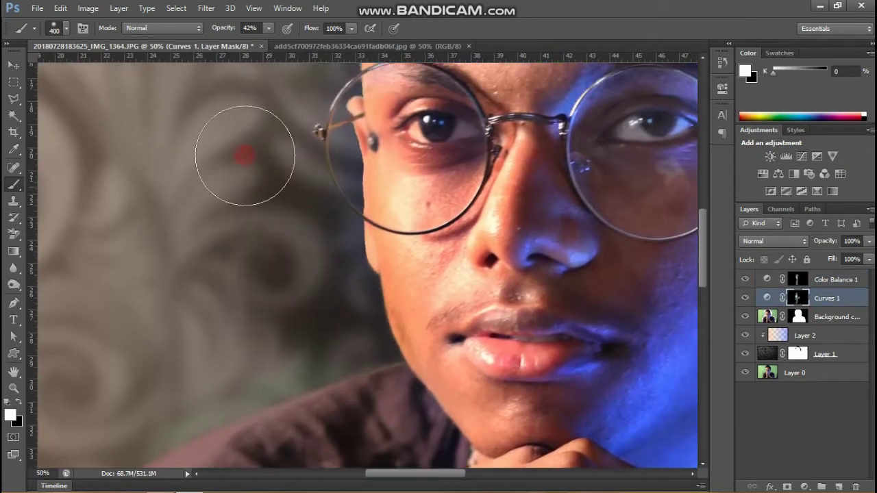
scroll(314, 196, "up", 3)
scroll(288, 192, "up", 2)
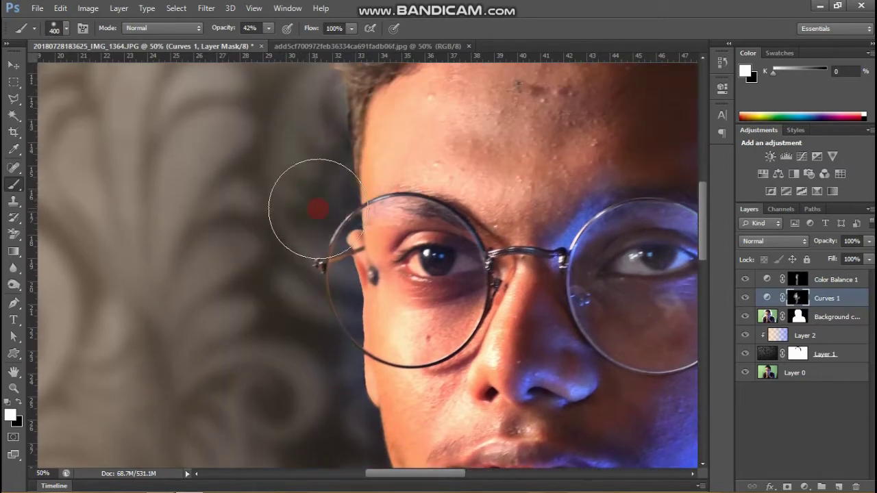
scroll(312, 195, "up", 3)
scroll(307, 187, "up", 5)
scroll(240, 308, "up", 4)
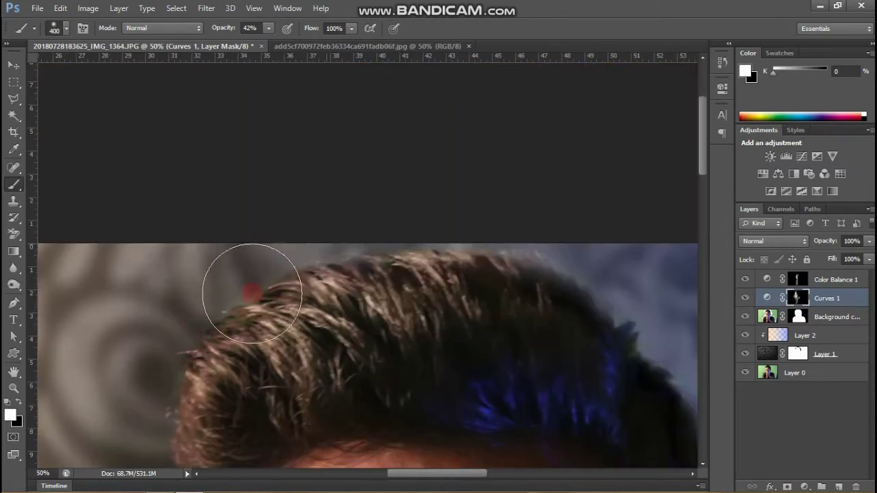
scroll(309, 274, "right", 5)
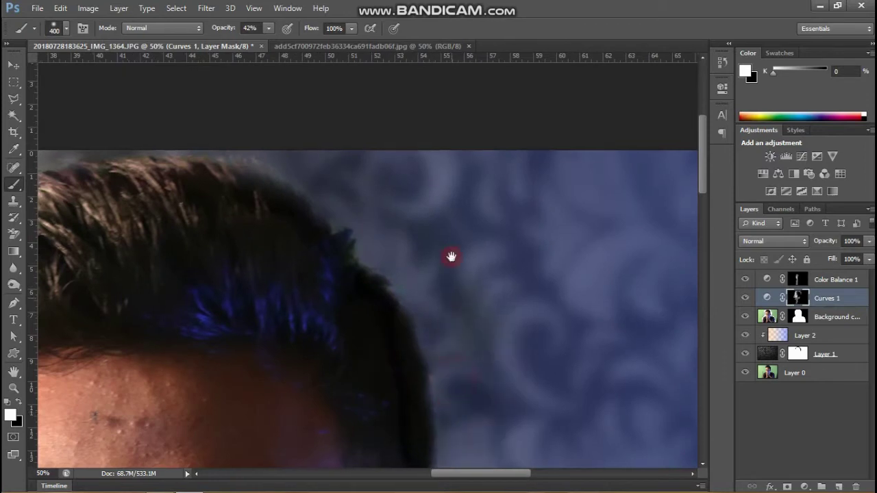
scroll(446, 239, "down", 5)
mouse_move(443, 217)
left_mouse_down()
mouse_move(457, 149)
mouse_move(447, 384)
mouse_move(498, 449)
left_mouse_up()
Restore the ear edge with a smaller black brush, then repaint the background in white.
scroll(476, 272, "down", 4)
scroll(475, 272, "right", 2)
key("x")
key("bracketleft")
key("bracketleft")
key("bracketleft")
key("bracketleft")
key("bracketleft")
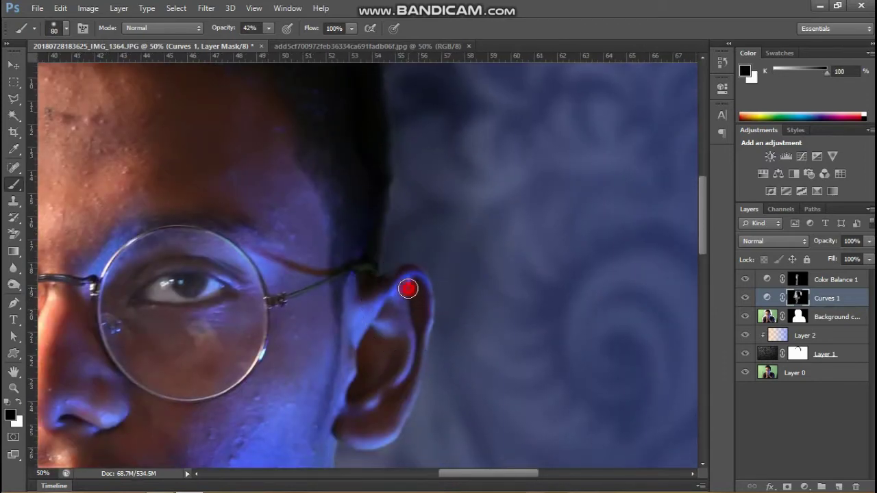
mouse_move(439, 314)
left_mouse_down()
mouse_move(441, 364)
mouse_move(452, 384)
left_mouse_up()
key("x")
key("bracketright")
key("bracketright")
key("bracketright")
scroll(460, 425, "down", 3)
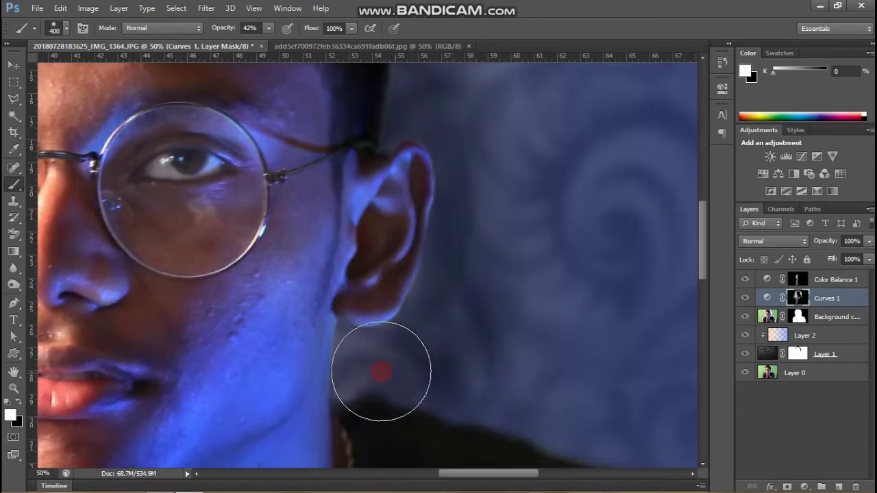
mouse_move(373, 362)
left_mouse_down()
mouse_move(601, 405)
mouse_move(521, 143)
left_mouse_up()
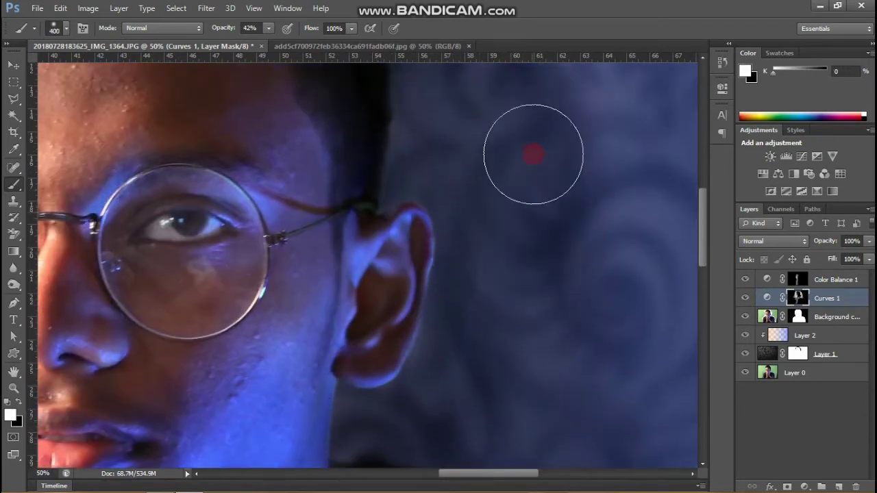
key("ctrl+0")
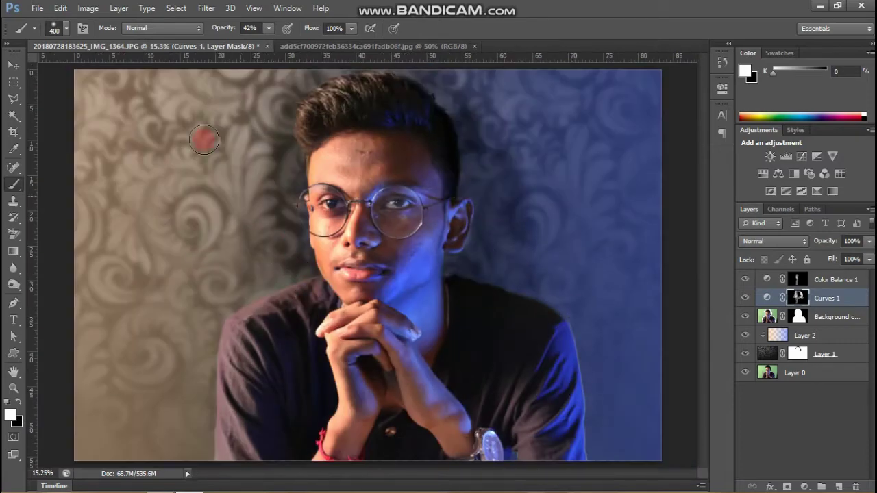
At 19% brush opacity, paint the upper-right, lower-left and left-of-hair background on the mask.
left_click(268, 29)
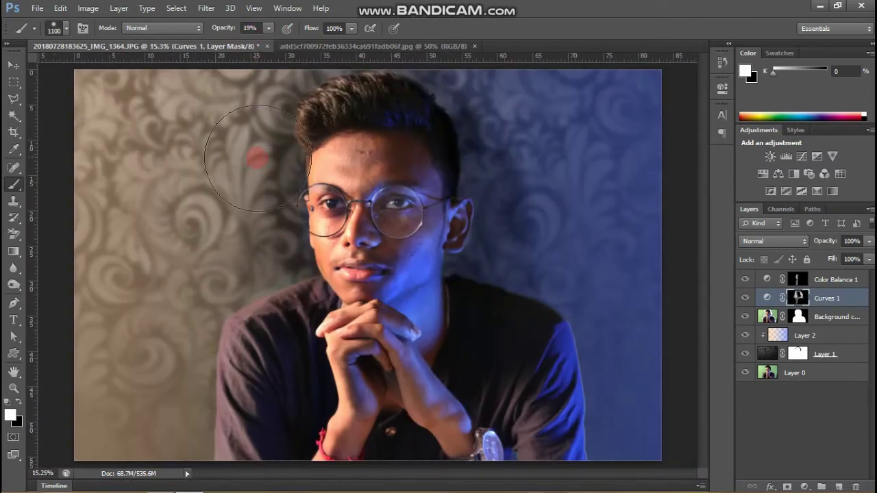
left_click_drag(259, 155, 226, 267)
key("bracketright")
key("bracketright")
key("bracketright")
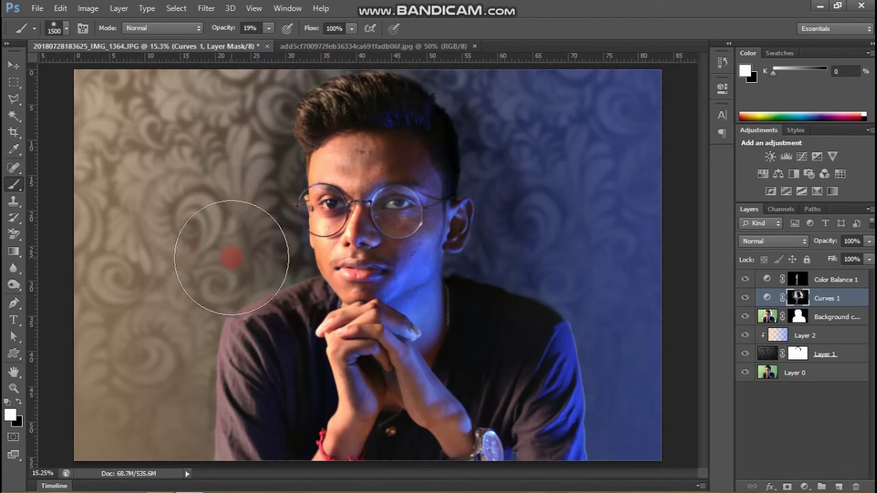
mouse_move(499, 91)
left_mouse_down()
mouse_move(523, 155)
mouse_move(489, 107)
left_mouse_up()
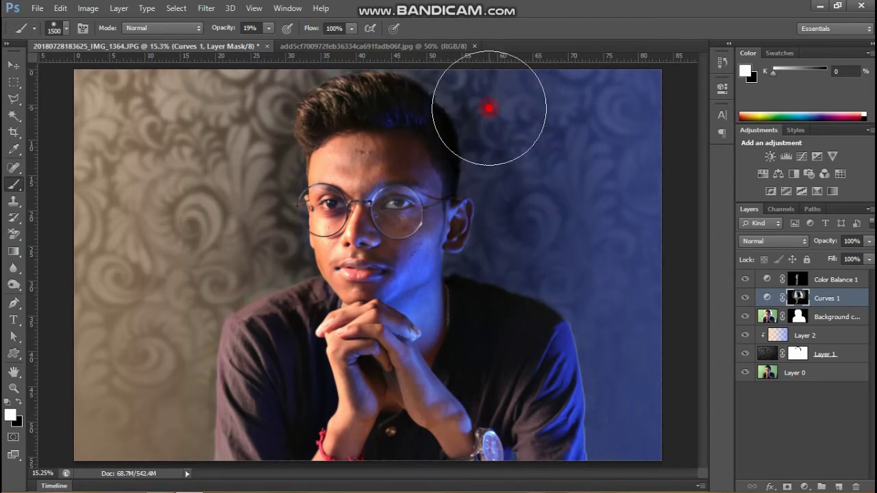
left_click_drag(222, 283, 206, 439)
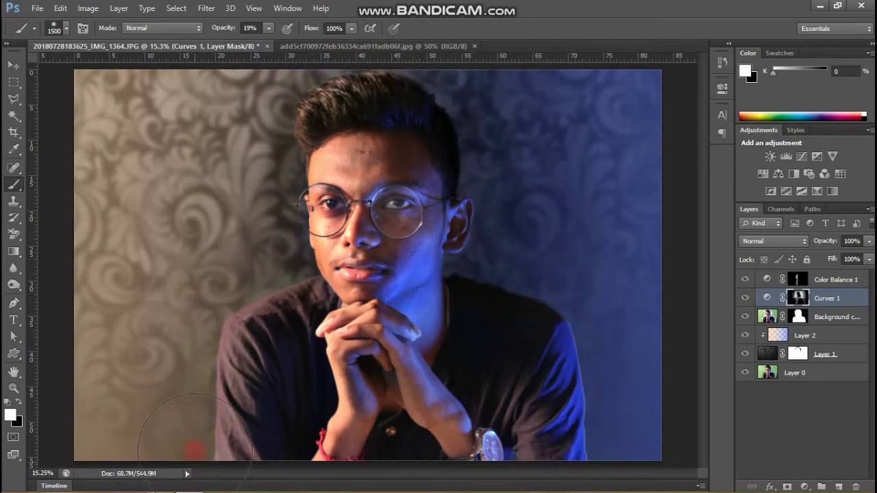
left_click(266, 122)
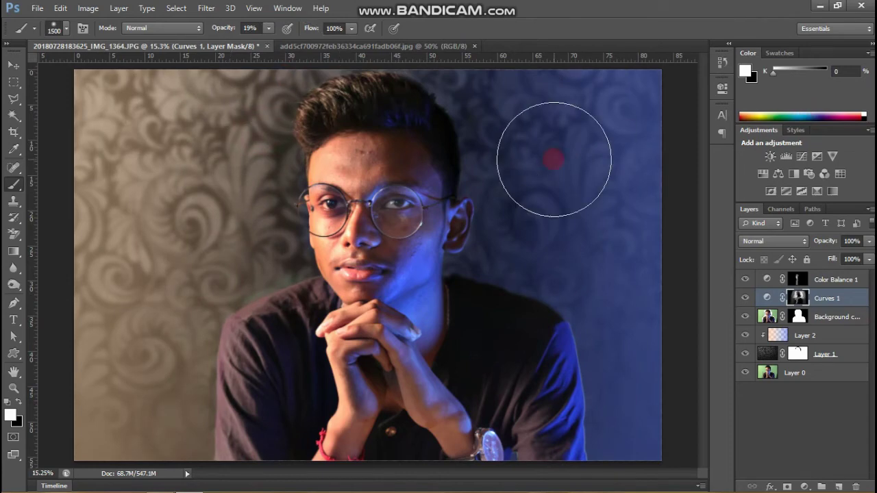
Touch up the Curves 1 mask around the ear, jaw, neck and chin at 33% opacity.
key("ctrl+plus")
key("ctrl+plus")
key("ctrl+plus")
key("x")
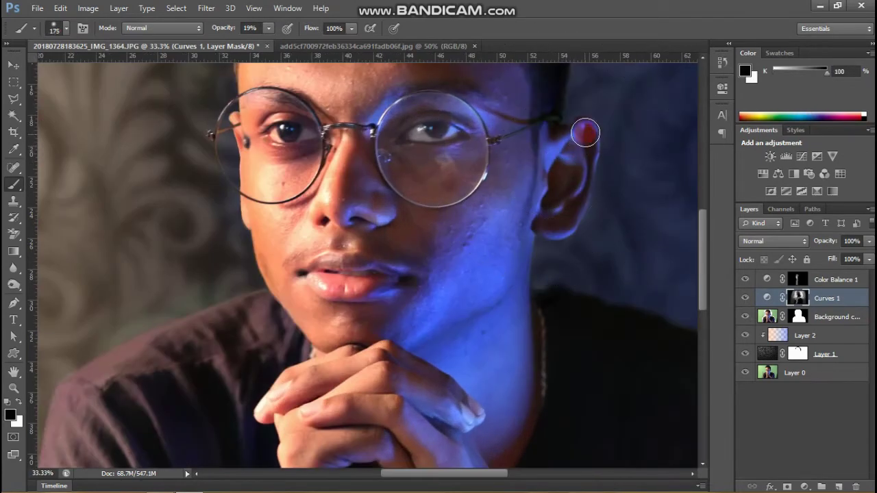
left_click_drag(575, 173, 568, 200)
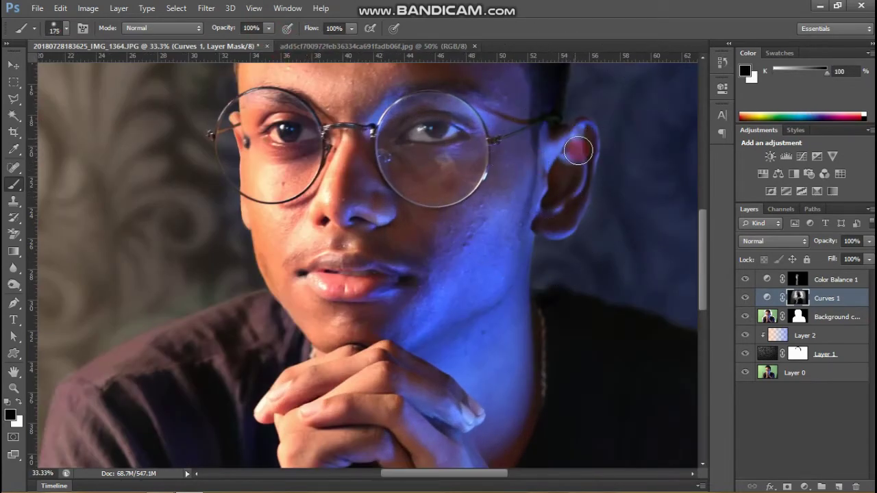
mouse_move(457, 262)
left_mouse_down()
mouse_move(415, 329)
mouse_move(486, 329)
left_mouse_up()
mouse_move(453, 383)
left_mouse_down()
mouse_move(388, 264)
mouse_move(349, 346)
mouse_move(477, 439)
left_mouse_up()
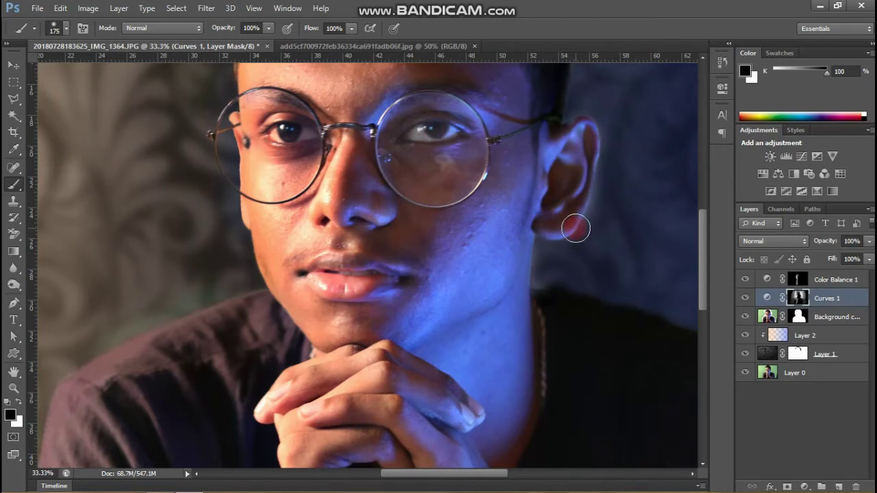
key("x")
key("3")
key("3")
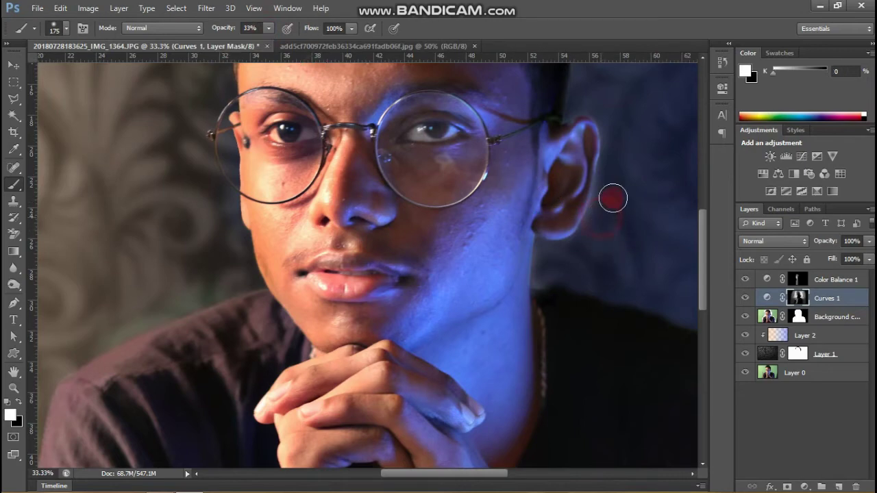
mouse_move(613, 199)
left_mouse_down()
mouse_move(542, 284)
mouse_move(545, 261)
left_mouse_up()
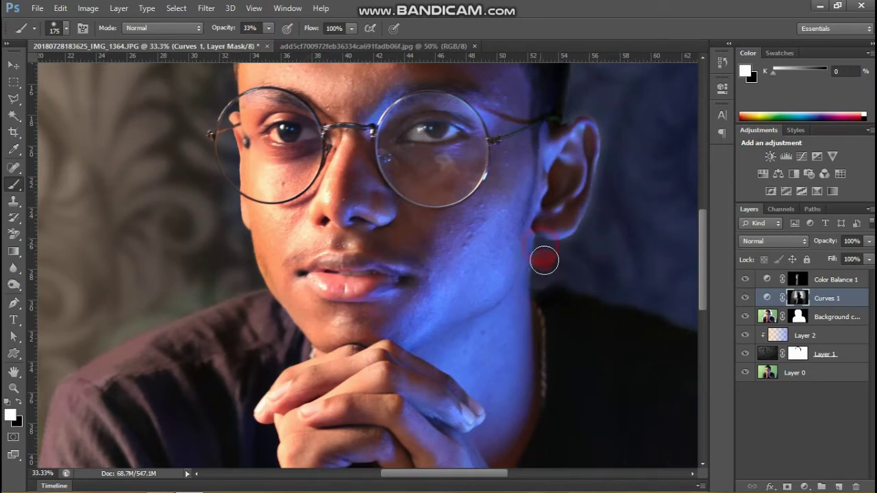
With an 800 px brush, paint right of the head and restore the right-side pattern.
key("ctrl+0")
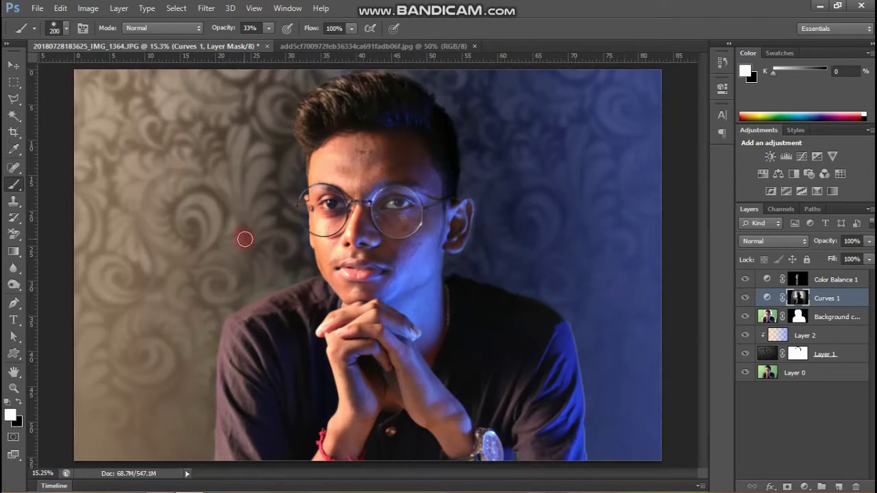
key("bracketright")
key("bracketright")
key("bracketright")
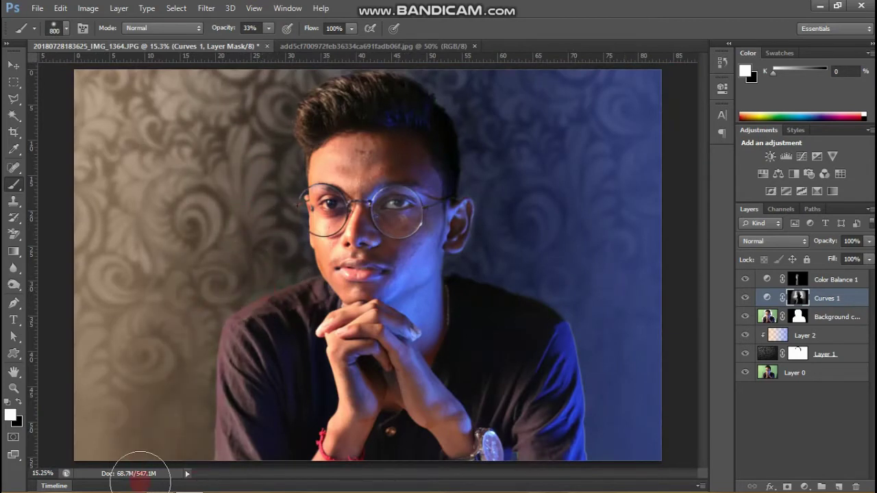
mouse_move(553, 217)
left_mouse_down()
mouse_move(558, 261)
mouse_move(552, 200)
left_mouse_up()
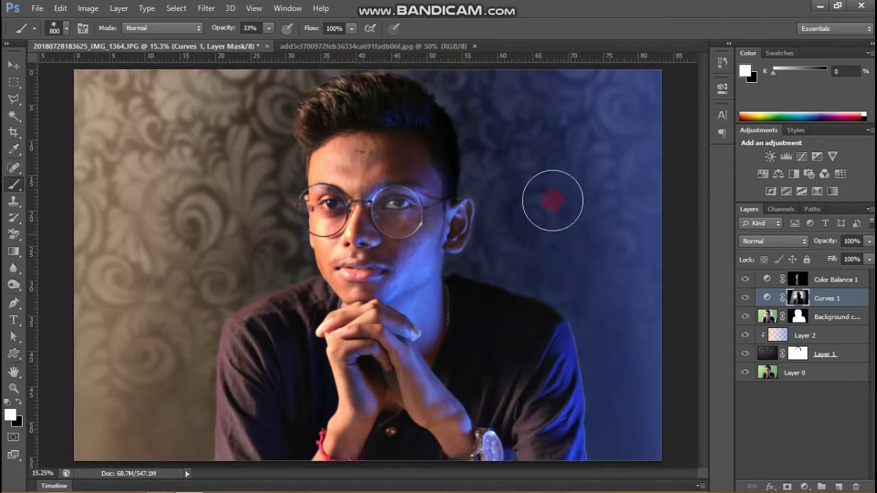
key("x")
mouse_move(613, 300)
left_mouse_down()
mouse_move(550, 161)
mouse_move(478, 114)
mouse_move(505, 244)
mouse_move(476, 256)
mouse_move(497, 159)
mouse_move(474, 98)
mouse_move(544, 201)
mouse_move(602, 449)
left_mouse_up()
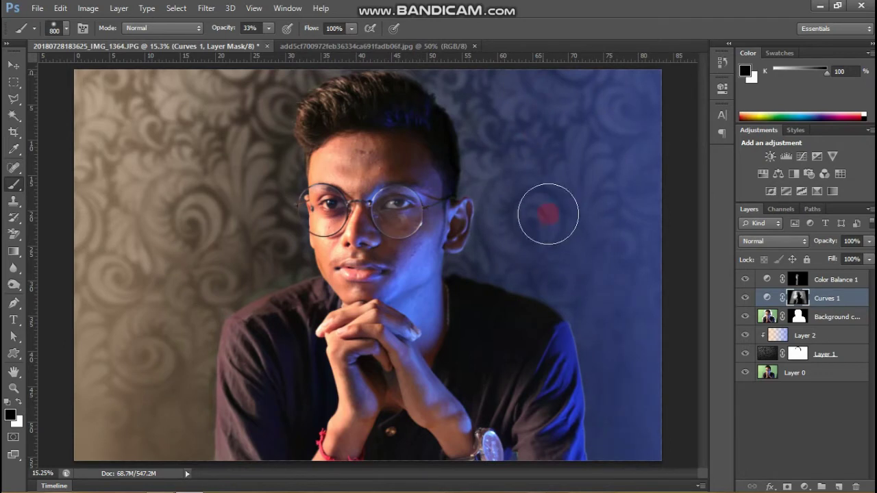
Paint the Curves 1 brightening onto the left background beside the face.
mouse_move(548, 214)
left_mouse_down()
mouse_move(509, 143)
mouse_move(519, 125)
left_mouse_up()
left_click(185, 288)
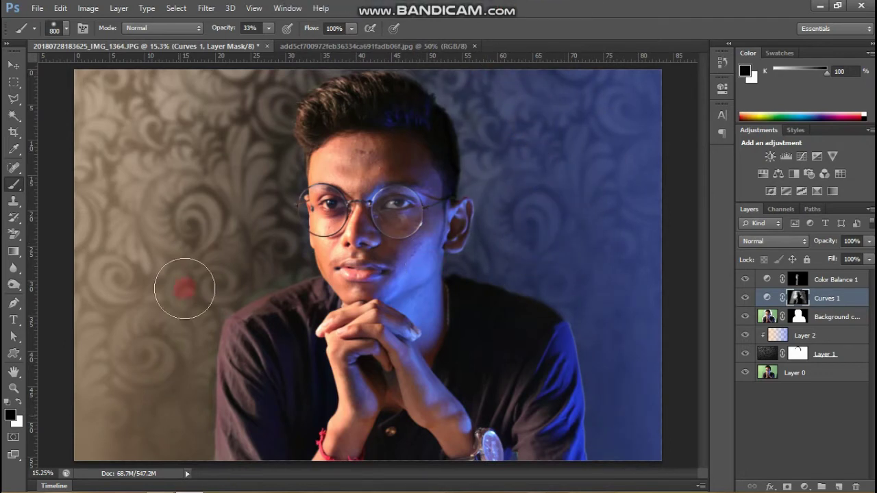
mouse_move(205, 169)
left_mouse_down()
mouse_move(231, 137)
mouse_move(274, 254)
mouse_move(115, 432)
mouse_move(158, 312)
mouse_move(279, 70)
left_mouse_up()
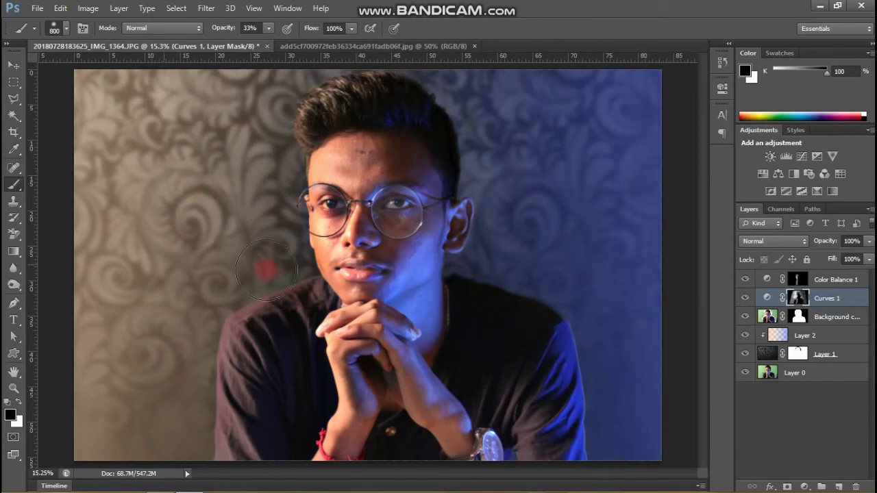
mouse_move(266, 270)
left_mouse_down()
mouse_move(276, 237)
mouse_move(216, 269)
left_mouse_up()
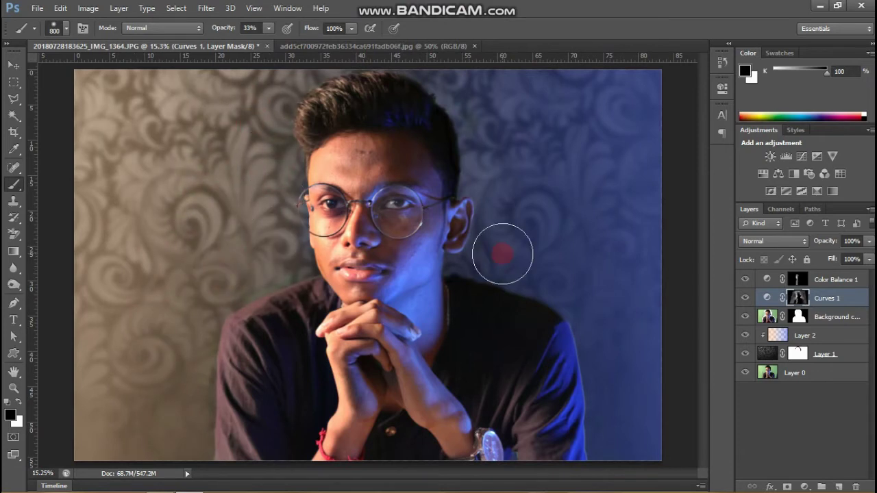
mouse_move(290, 268)
left_mouse_down()
mouse_move(280, 281)
mouse_move(290, 260)
mouse_move(637, 221)
mouse_move(475, 211)
left_mouse_up()
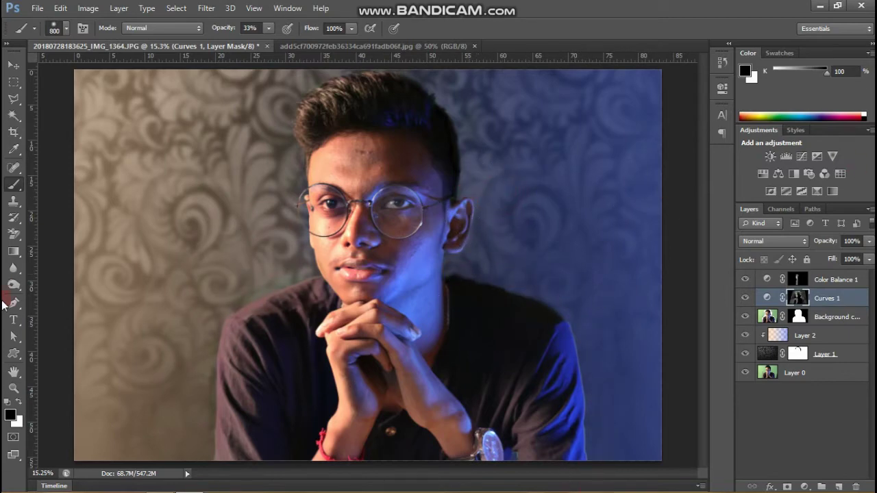
Add a raised Curves 2 layer, invert its mask and paint the brightening onto the face.
left_click(829, 279)
left_click(799, 155)
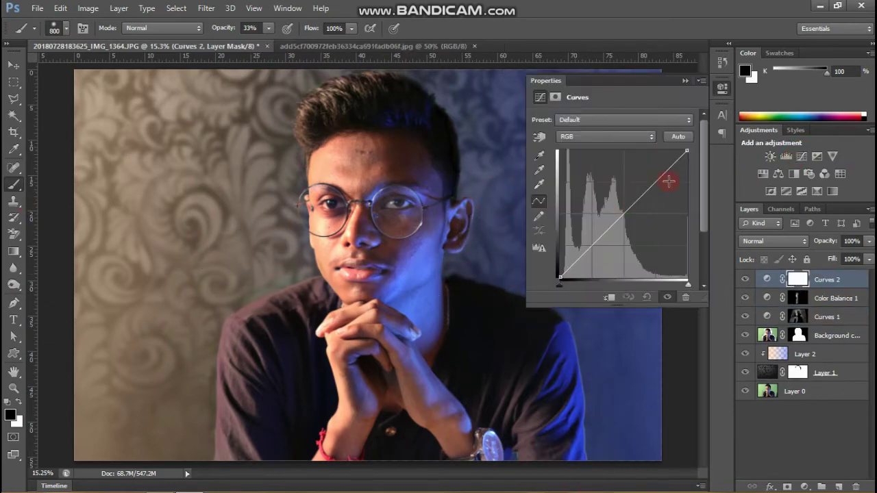
mouse_move(667, 179)
left_mouse_down()
mouse_move(615, 245)
mouse_move(630, 186)
mouse_move(587, 249)
mouse_move(655, 183)
left_mouse_up()
left_click(635, 136)
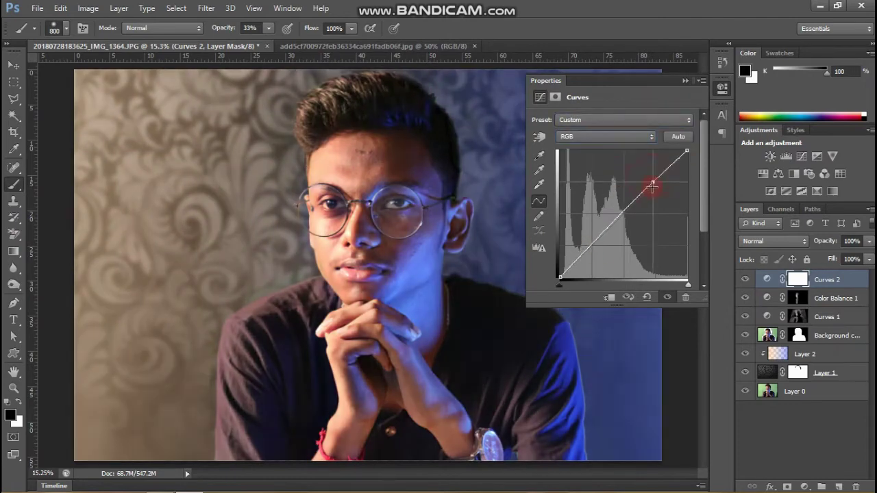
left_click(685, 80)
key("ctrl+i")
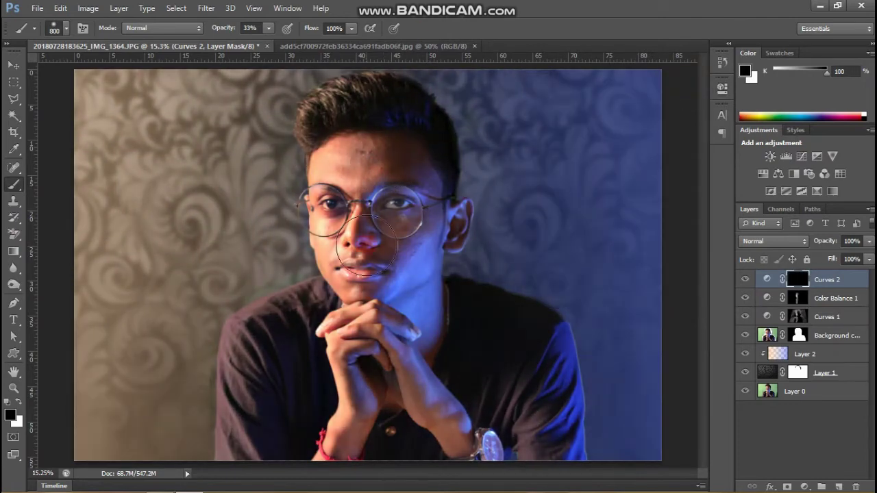
key("x")
mouse_move(365, 186)
left_mouse_down()
mouse_move(311, 480)
mouse_move(323, 363)
left_mouse_up()
left_click(638, 317)
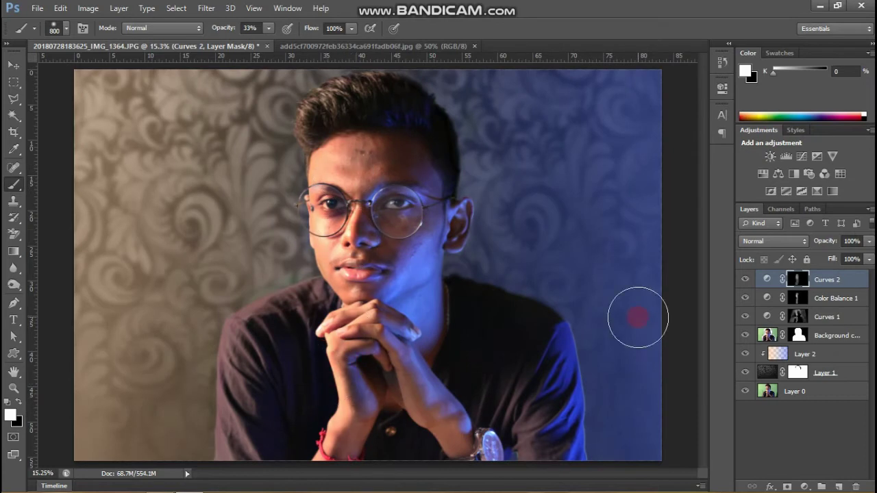
Add a blue-shifted Color Balance 2 layer, invert its mask and paint the tint selectively.
left_click(803, 190)
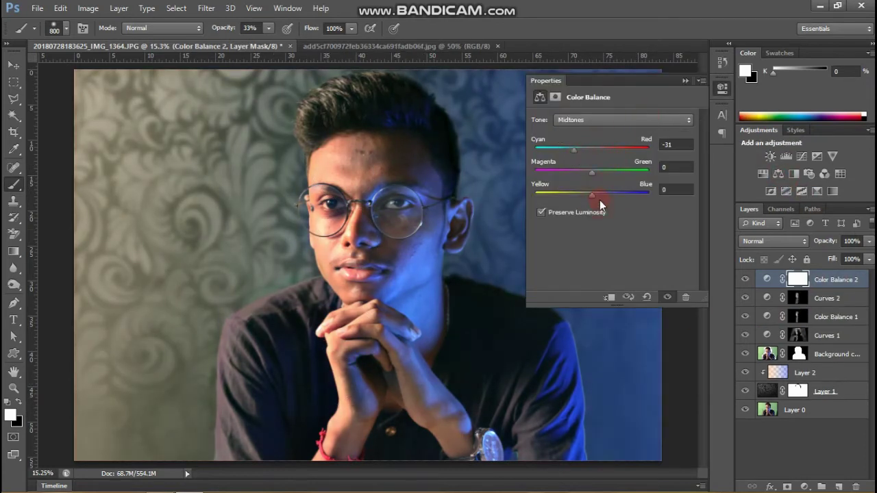
left_click_drag(600, 200, 594, 173)
left_click_drag(503, 308, 489, 308)
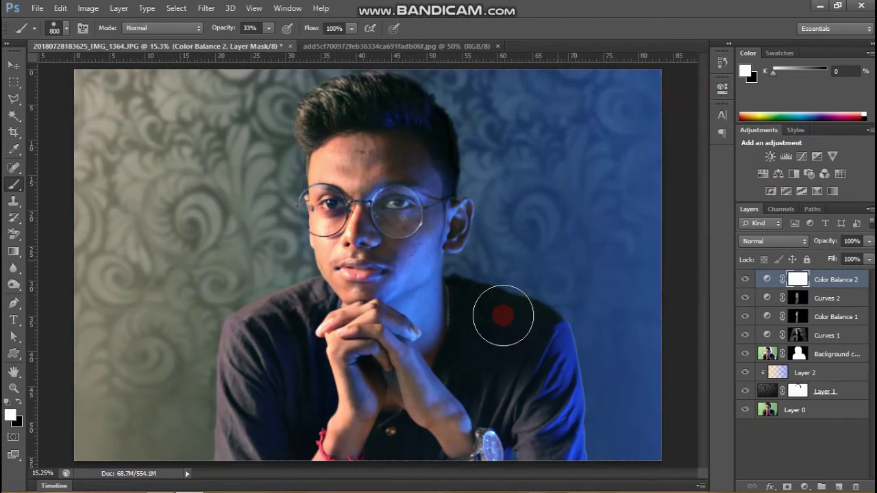
key("ctrl+i")
left_click_drag(319, 239, 336, 213)
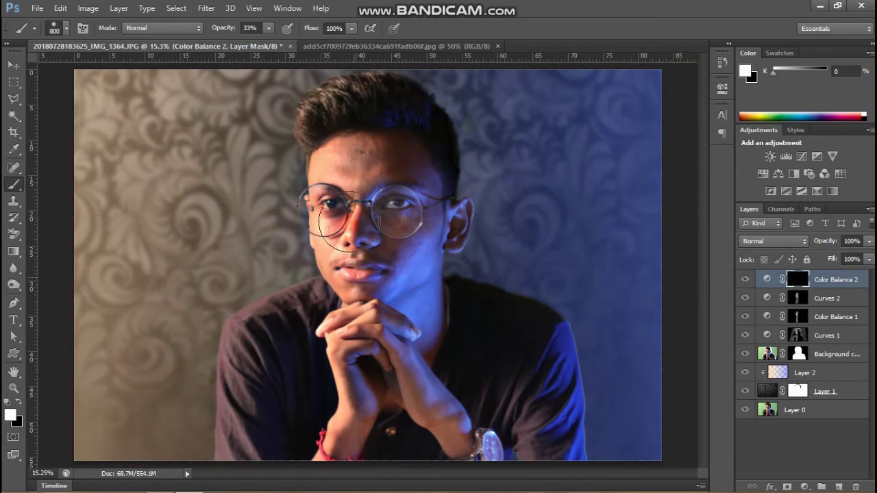
key("ctrl+z")
key("0")
mouse_move(342, 301)
left_mouse_down()
mouse_move(321, 344)
mouse_move(268, 372)
mouse_move(328, 373)
mouse_move(451, 332)
mouse_move(402, 166)
mouse_move(331, 165)
mouse_move(332, 126)
mouse_move(320, 121)
mouse_move(333, 147)
left_mouse_up()
key("x")
left_click_drag(244, 98, 274, 168)
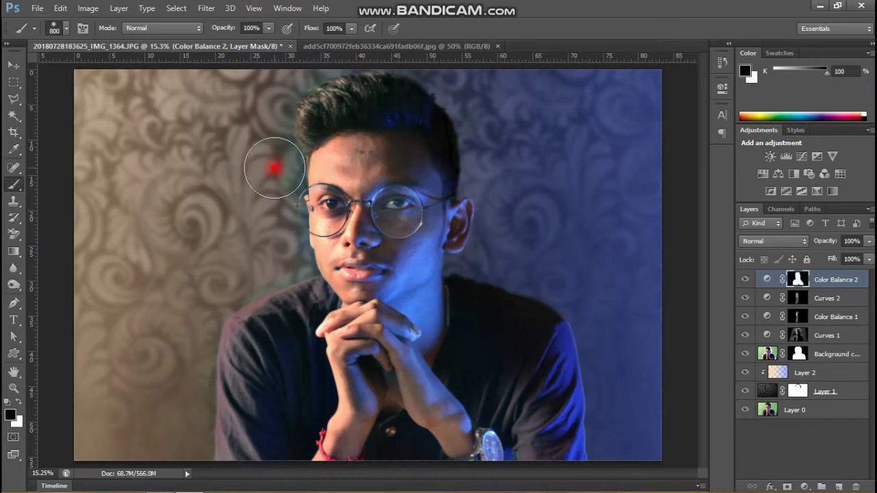
mouse_move(310, 69)
left_mouse_down()
mouse_move(333, 55)
mouse_move(271, 199)
mouse_move(248, 374)
mouse_move(268, 337)
mouse_move(251, 329)
mouse_move(277, 261)
mouse_move(192, 461)
mouse_move(279, 407)
mouse_move(597, 172)
mouse_move(677, 265)
mouse_move(231, 337)
left_mouse_up()
Stamp all visible layers into a new Layer 3 and duplicate it for retouching.
key("ctrl+alt+shift+e")
key("ctrl+j")
key("j")
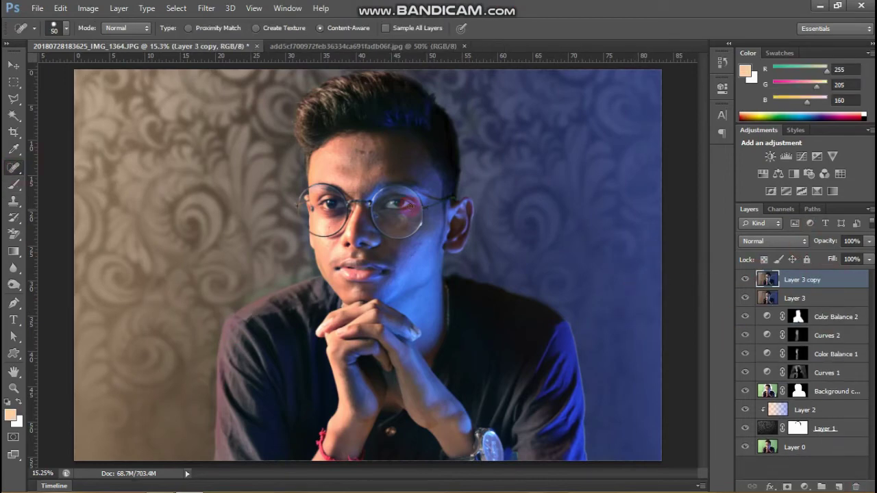
scroll(411, 192, "up", 1)
scroll(384, 240, "up", 1)
scroll(348, 295, "up", 1)
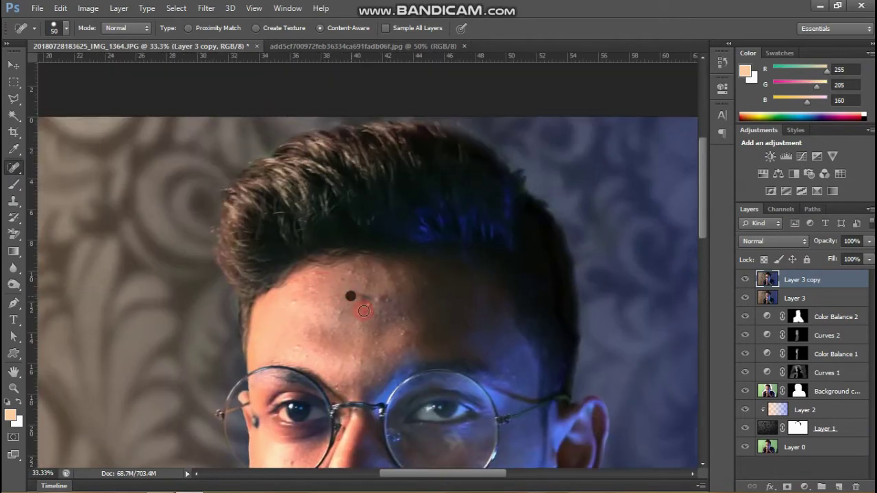
Spot-heal five forehead blemishes and a spot on the temple.
left_click(355, 291)
left_click(343, 314)
left_click(292, 304)
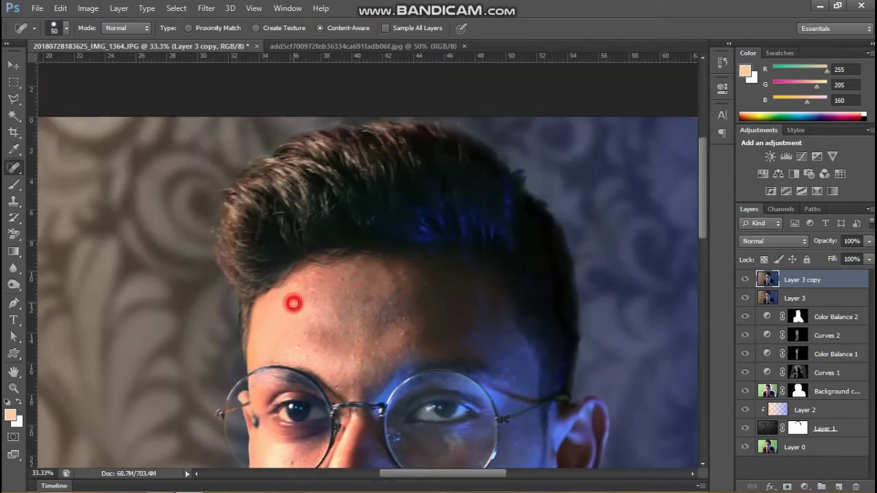
left_click(296, 280)
left_click(403, 334)
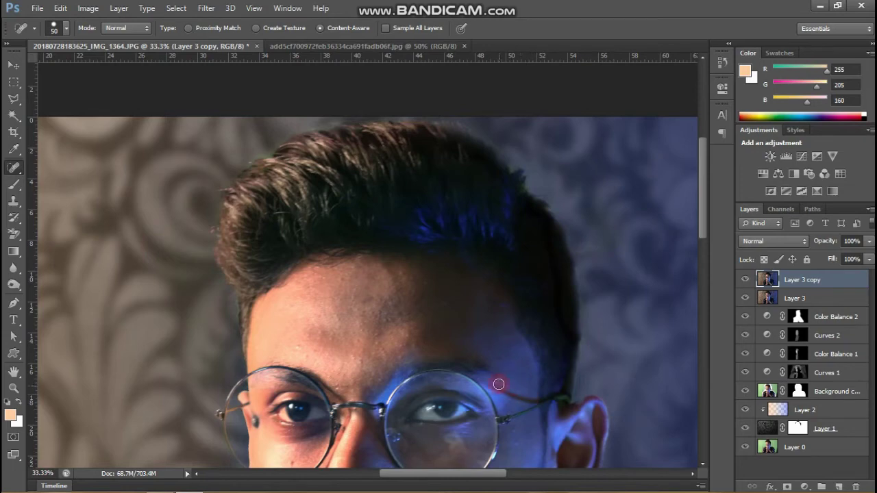
left_click(517, 354)
Heal the dark mole and two lower spots on the neck.
scroll(529, 349, "down", 3)
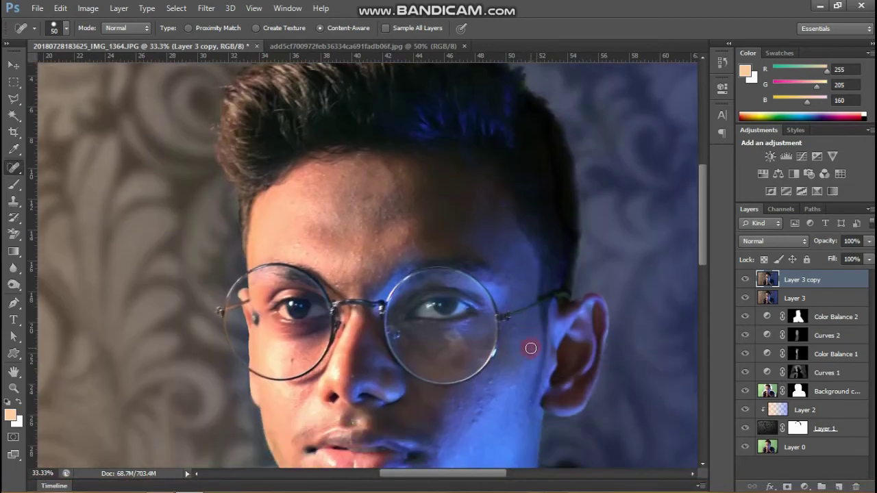
scroll(529, 349, "down", 1)
scroll(494, 324, "down", 1)
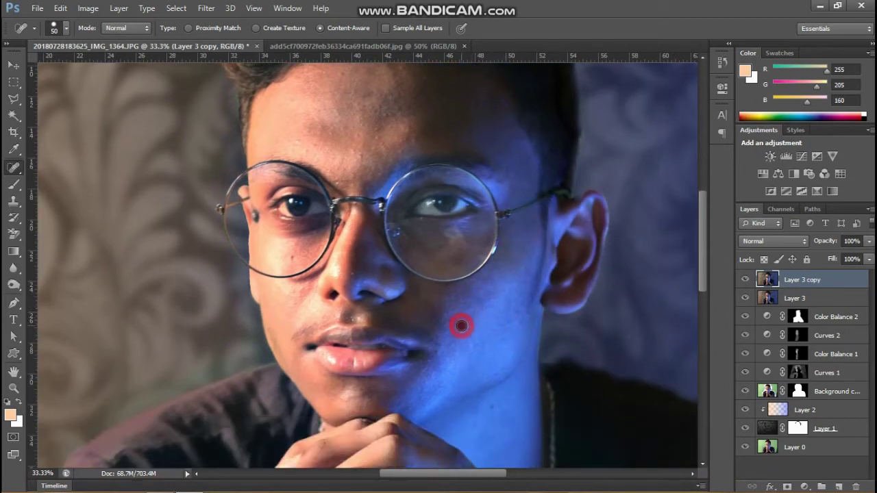
scroll(461, 326, "down", 1)
scroll(452, 317, "down", 1)
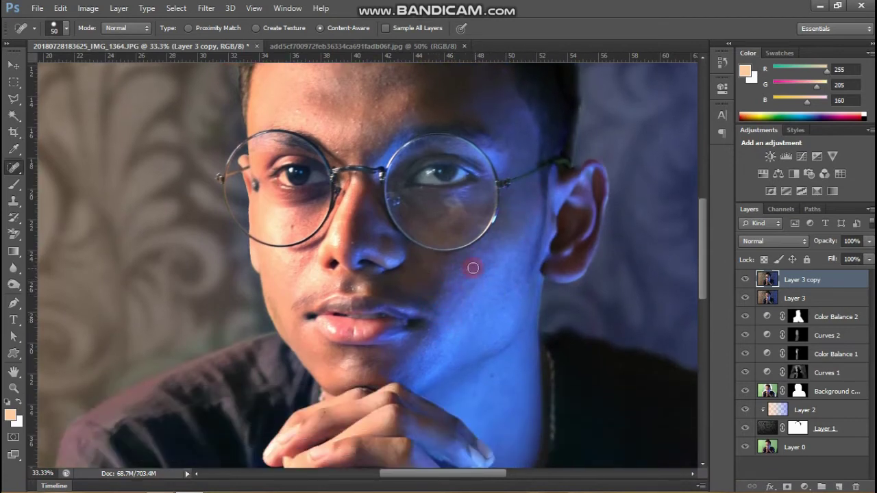
scroll(480, 315, "down", 1)
left_click(506, 285)
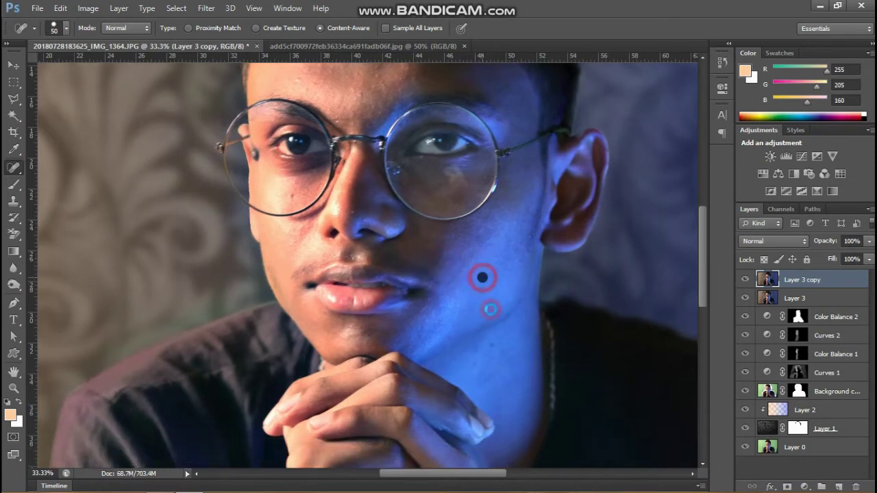
left_click(480, 309)
left_click(493, 347)
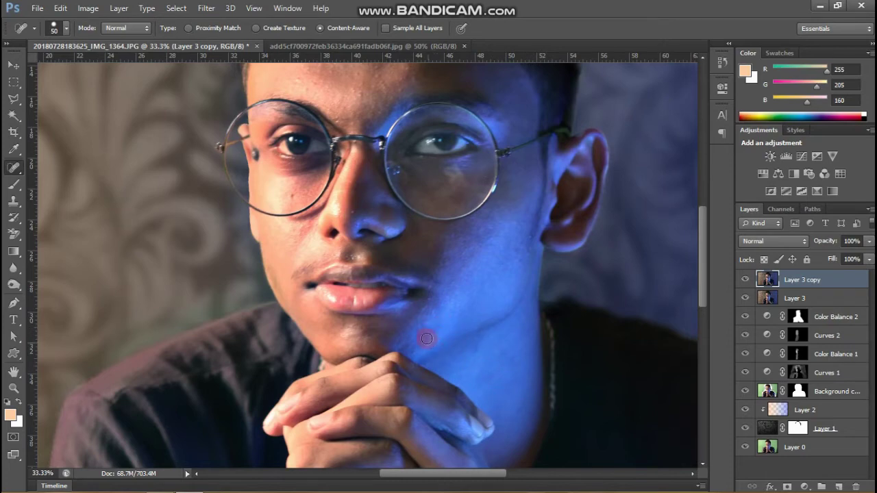
Smooth the skin under the left eye and heal spots under the right lens.
scroll(323, 320, "up", 1)
scroll(323, 319, "left", 1)
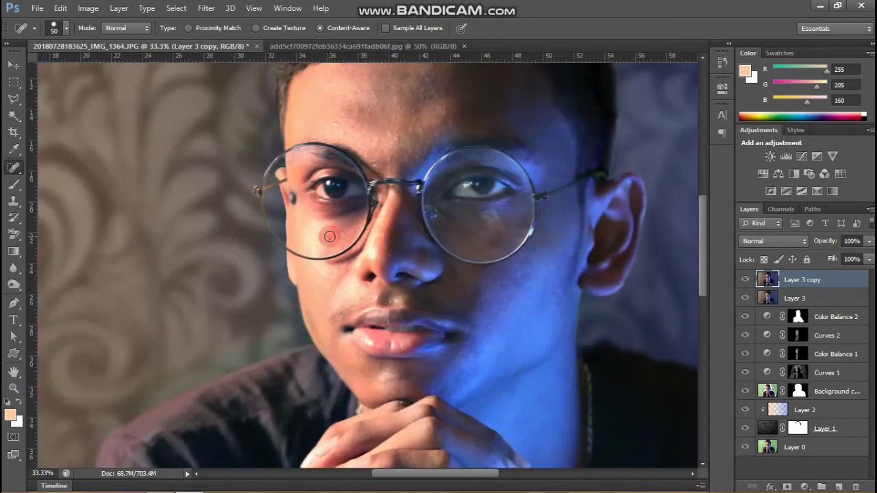
left_click_drag(337, 228, 316, 242)
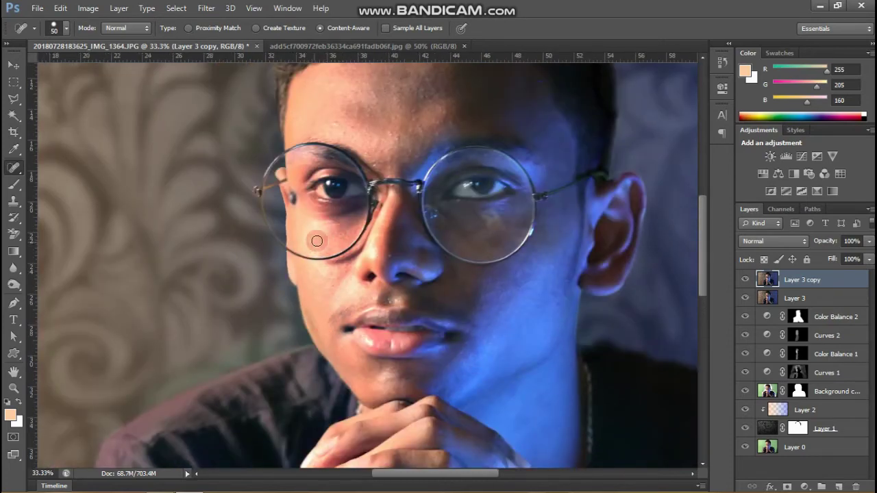
left_click(487, 224)
left_click(494, 216)
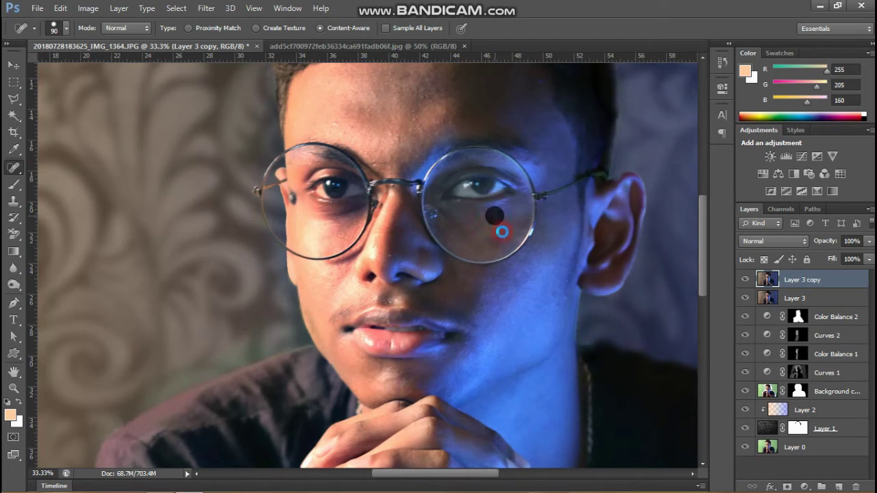
left_click(501, 235)
left_click(476, 241)
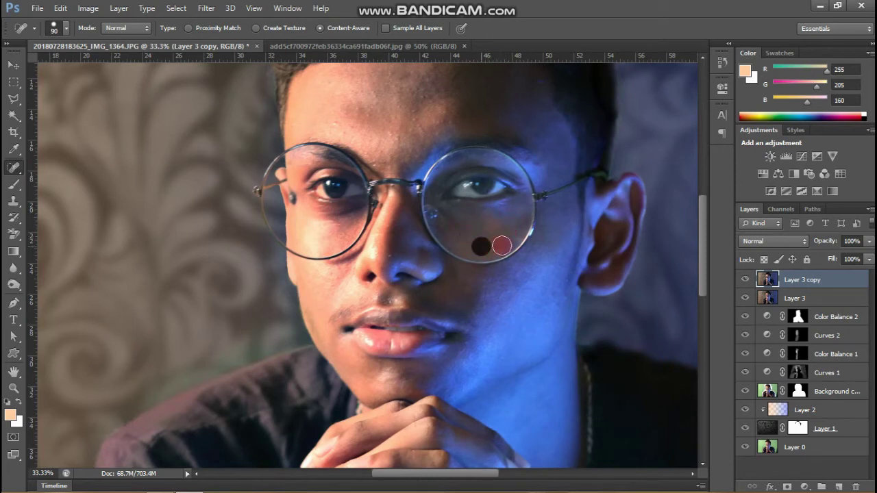
left_click(503, 241)
left_click(509, 227)
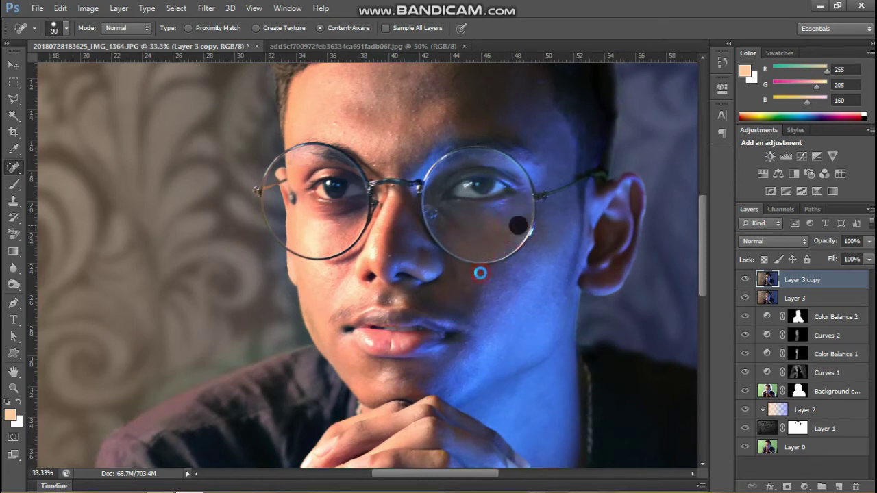
left_click(620, 272)
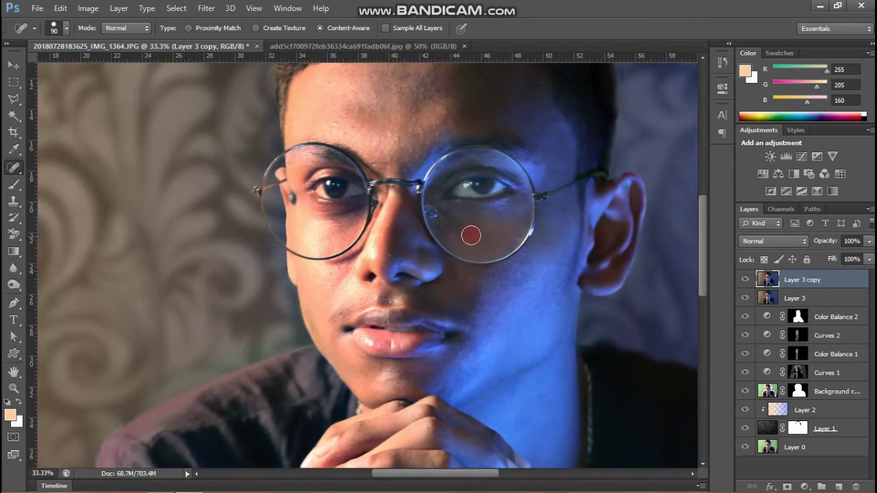
Heal the remaining cluster of blemishes across the forehead.
scroll(471, 235, "up", 3)
left_click(415, 186)
left_click(415, 175)
left_click(364, 176)
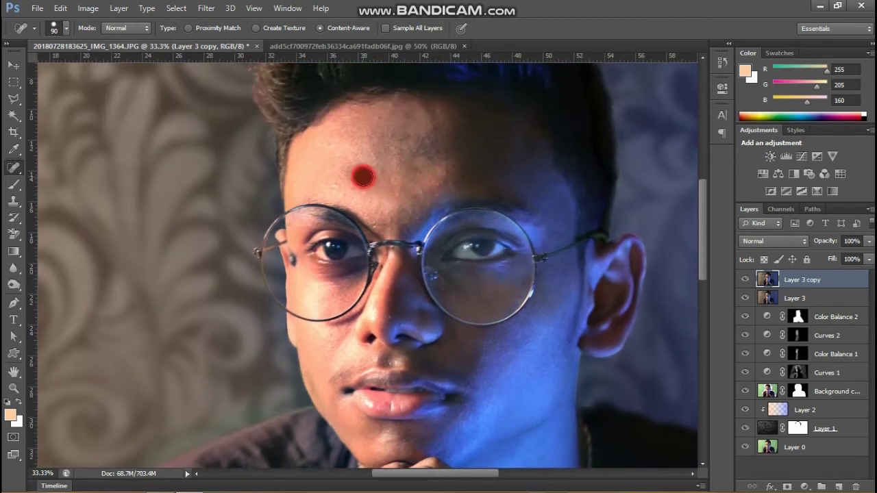
left_click(442, 168)
left_click(425, 148)
left_click(415, 170)
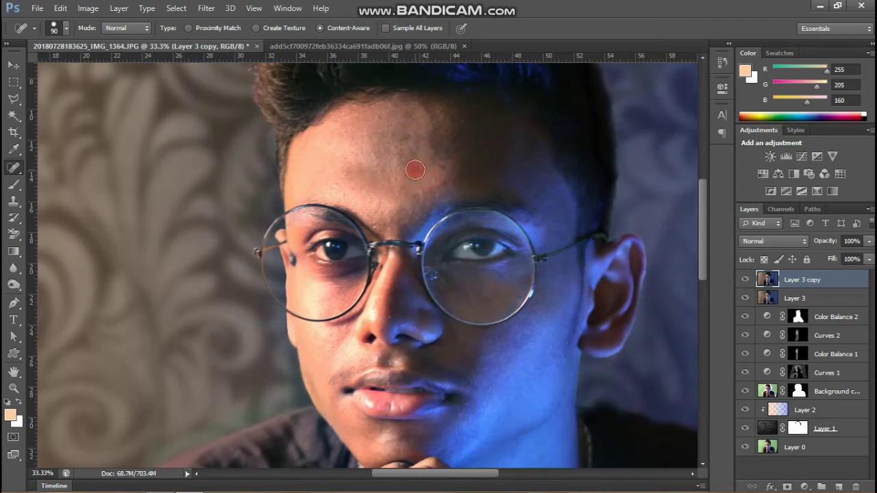
left_click(435, 157)
left_click(402, 135)
left_click(406, 163)
left_click(434, 175)
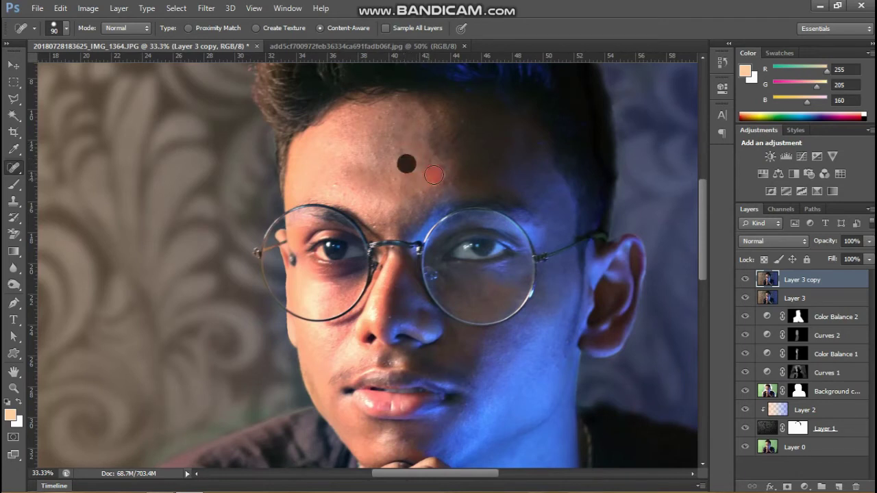
left_click(377, 209)
left_click(440, 134)
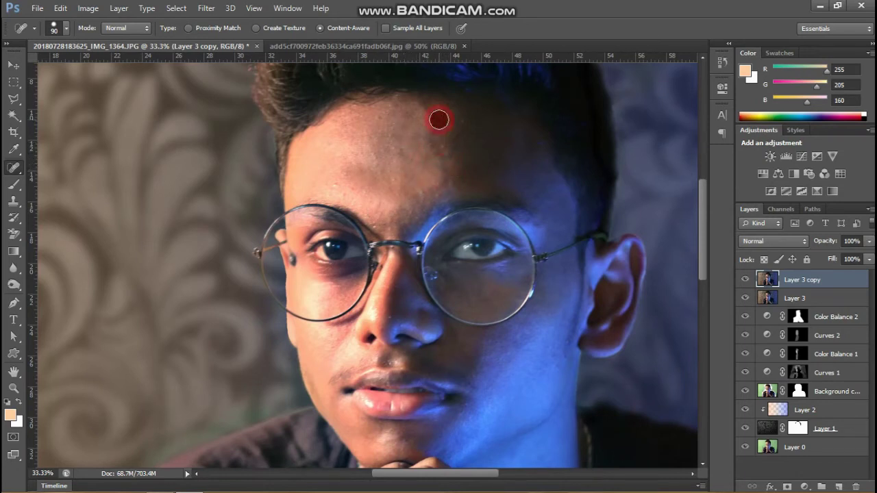
left_click(438, 160)
Heal the spots on the cheek beneath the glasses rim.
scroll(519, 300, "down", 2)
scroll(391, 236, "down", 1)
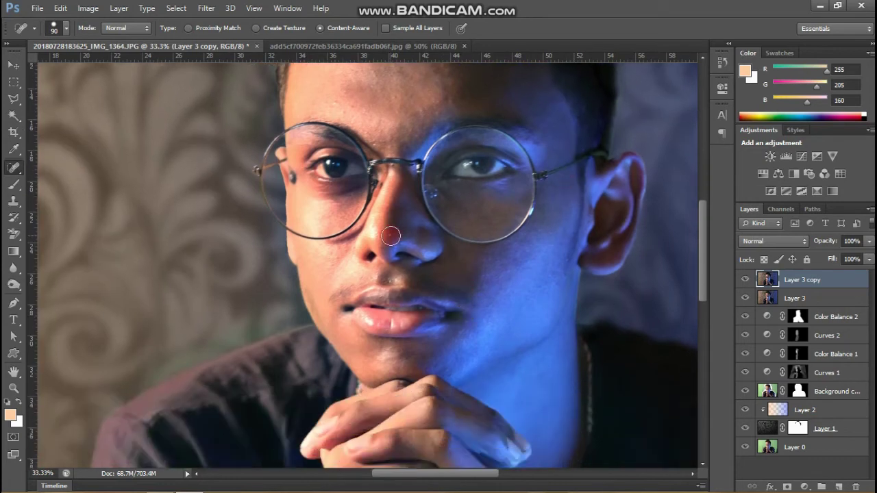
scroll(471, 325, "down", 1)
left_click(336, 251)
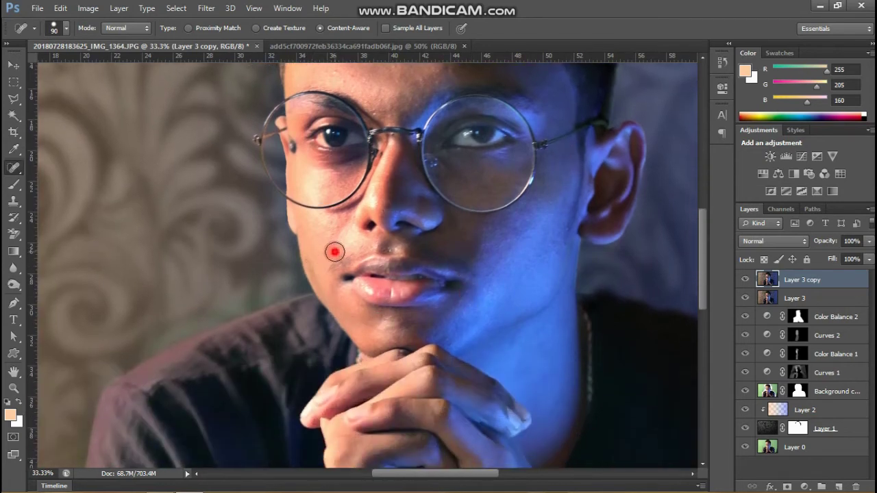
left_click(313, 177)
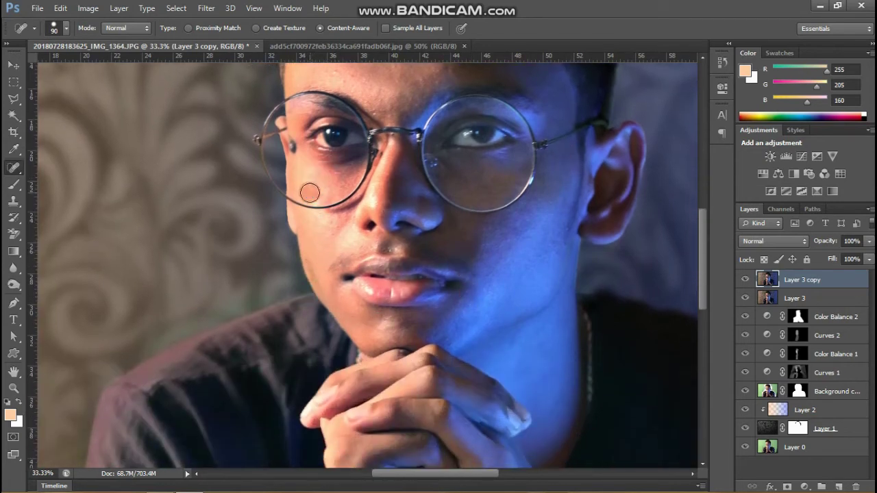
left_click(328, 228)
left_click(315, 192)
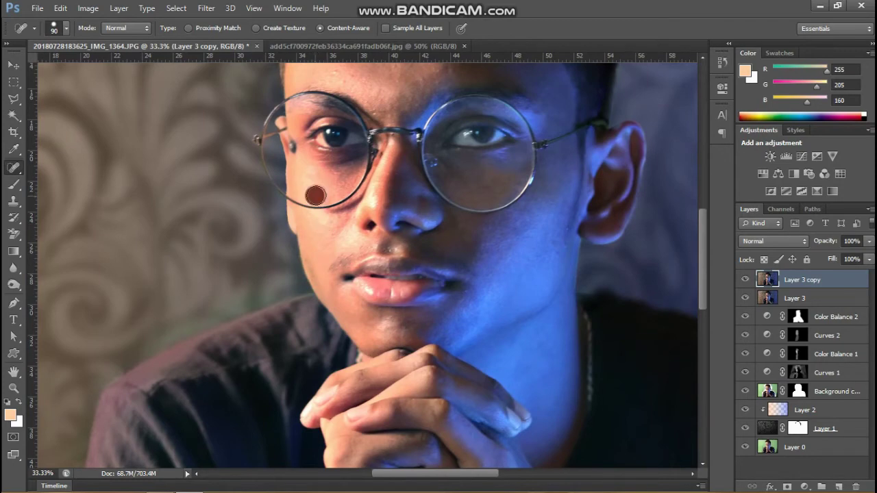
left_click(316, 218)
left_click(320, 229)
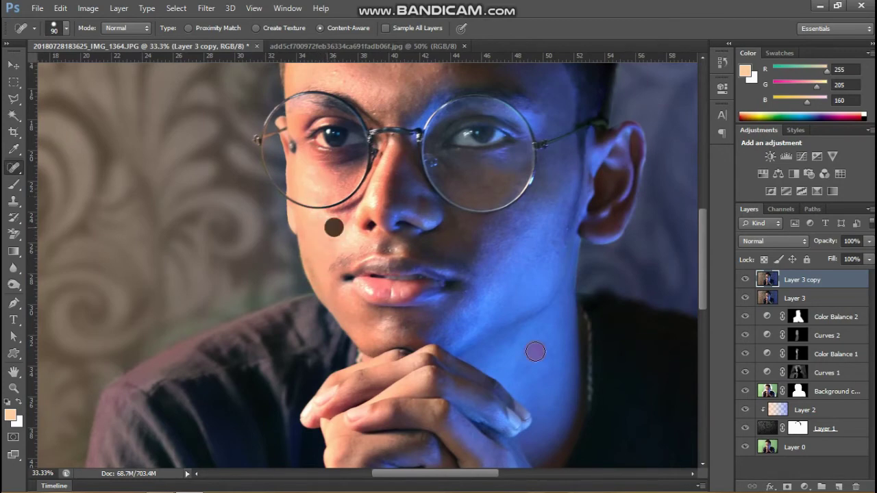
scroll(511, 309, "up", 2)
scroll(512, 308, "down", 5)
Merge the retouch copy, stamp visible into Layer 4, duplicate it, invert, and blend in Vivid Light.
key("ctrl+e")
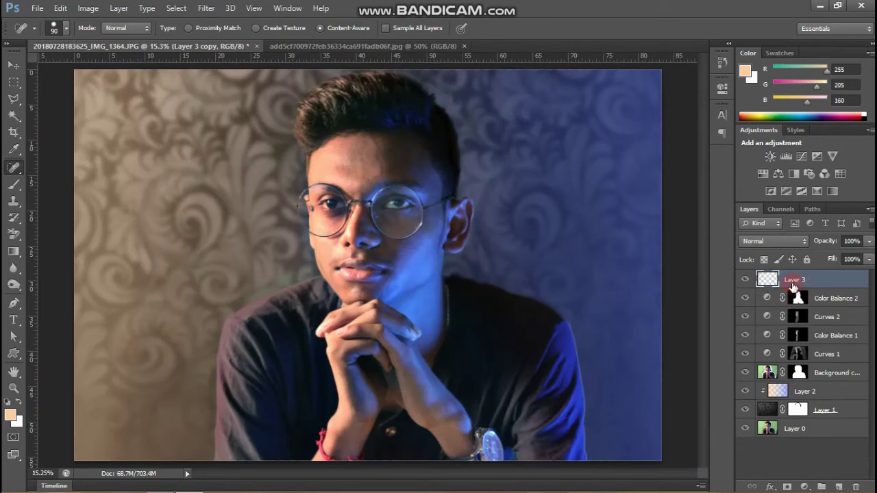
key("ctrl+shift+alt+e")
key("ctrl+j")
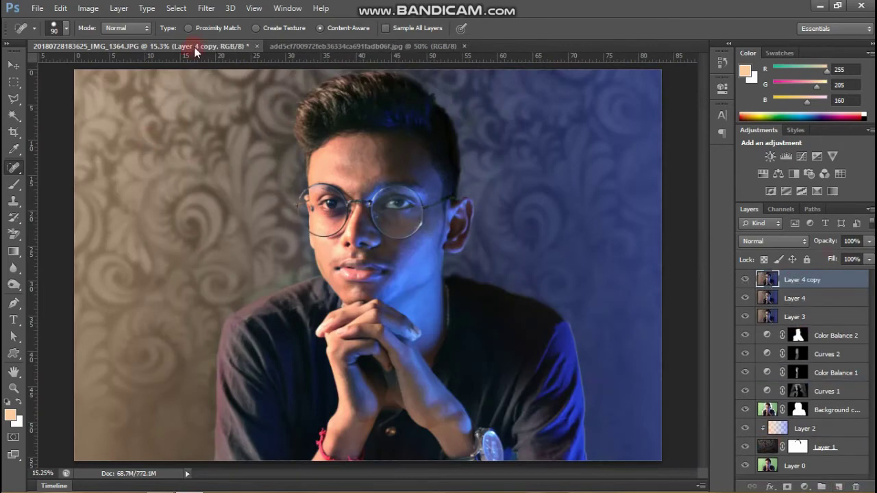
key("ctrl+i")
left_click(774, 241)
left_click(774, 190)
Apply a Gaussian Blur of about 6.6 pixels to Layer 4 copy.
left_click(206, 8)
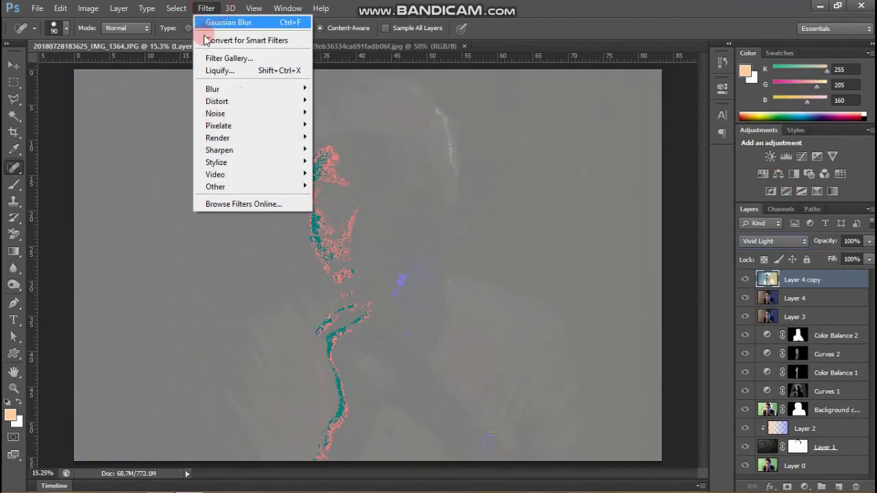
left_click(343, 179)
left_click_drag(665, 200, 682, 206)
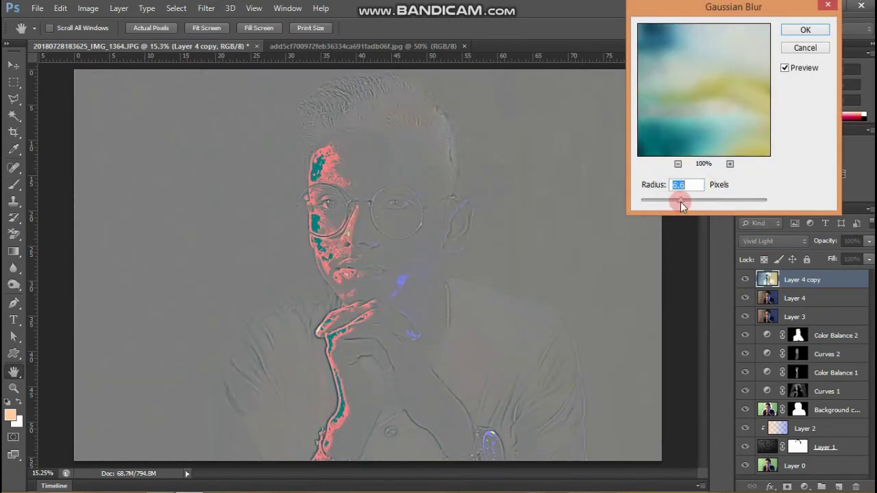
left_click(803, 29)
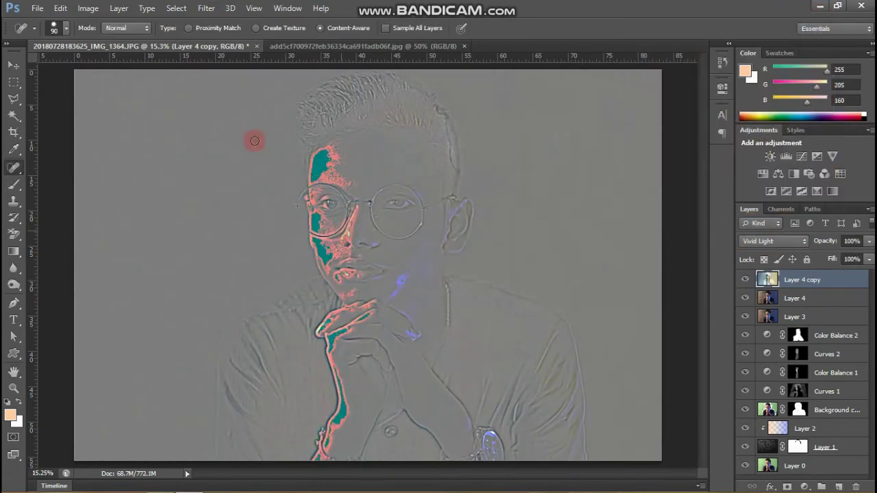
left_click(206, 8)
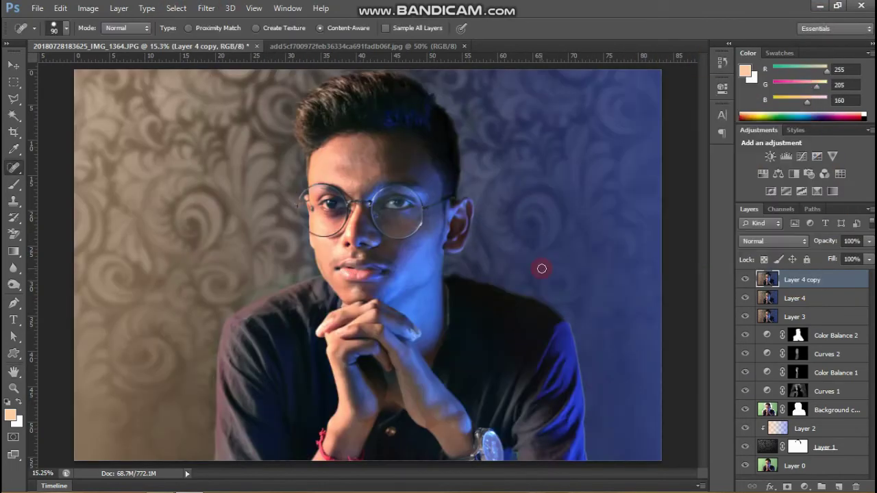
Re-invert Layer 4 copy, set Vivid Light again, and reapply the Gaussian Blur.
key("ctrl+i")
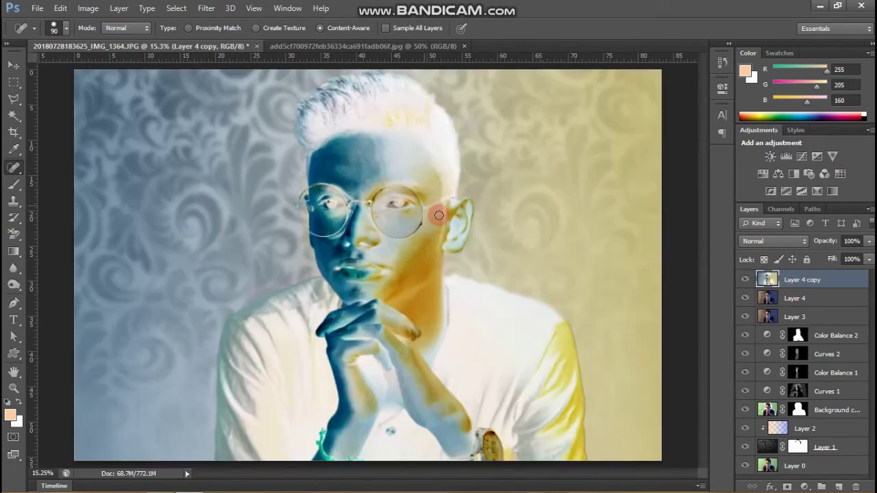
left_click(775, 241)
left_click(751, 174)
left_click(206, 8)
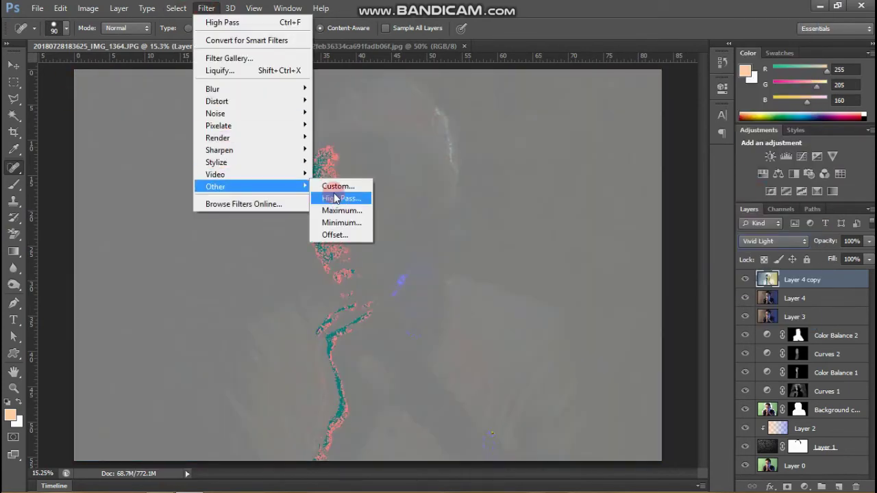
mouse_move(212, 89)
left_click(343, 177)
left_click(806, 30)
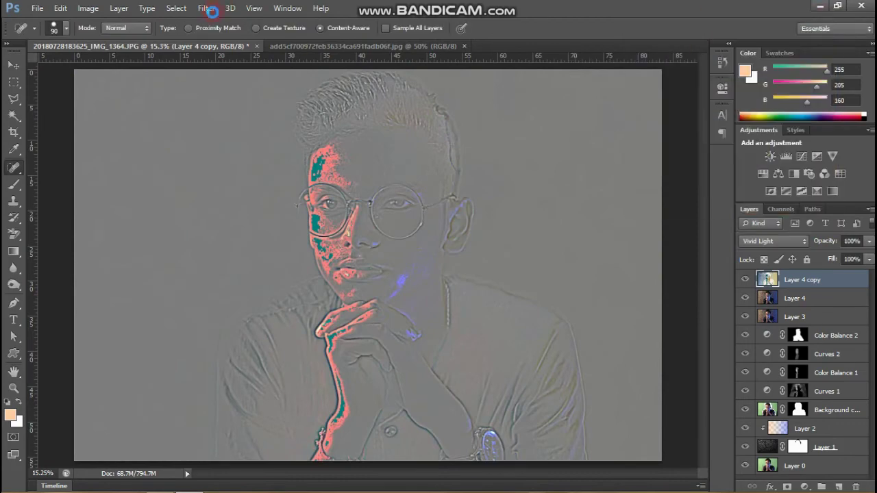
Apply Filter > Other > High Pass to Layer 4 copy, turning it grey.
left_click(206, 9)
left_click(343, 195)
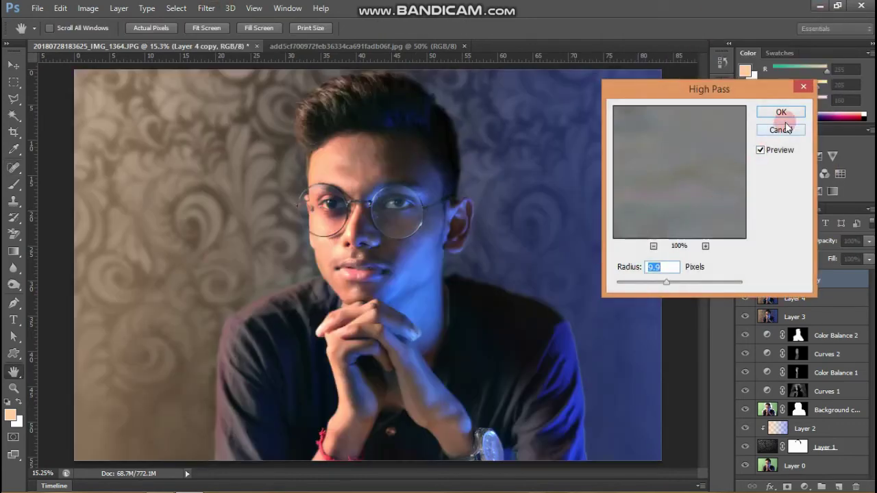
left_click(781, 112)
Add a black-filled layer mask to Layer 4 copy and set up a white brush.
key("j")
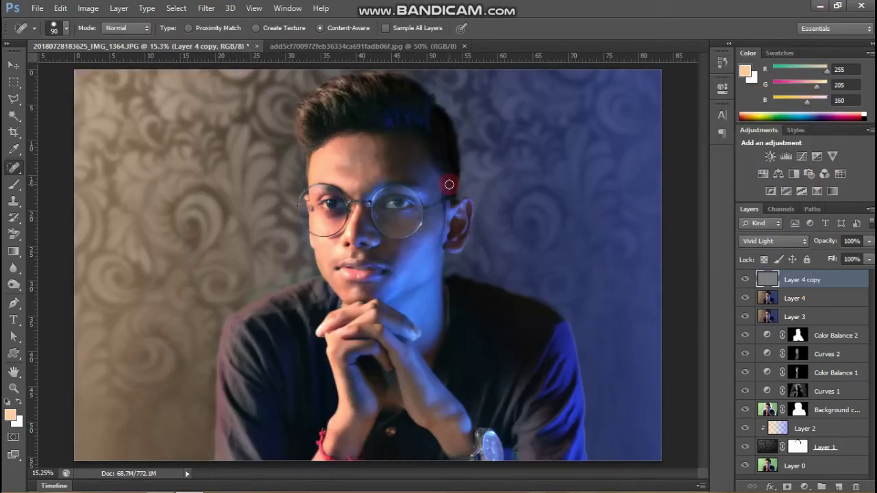
left_click(787, 486)
key("b")
key("x")
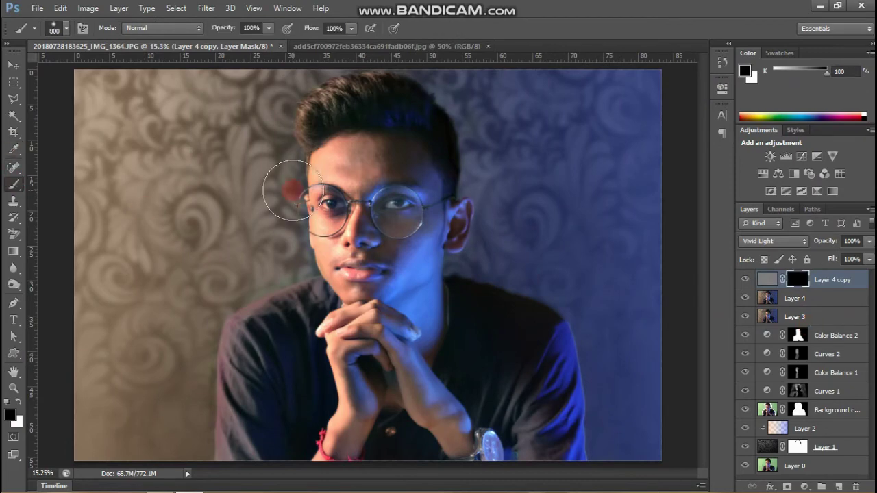
key("ctrl+plus")
key("ctrl+plus")
key("ctrl+plus")
scroll(352, 182, "up", 3)
Paint white on the mask over the forehead, temples and face to reveal smoothing.
mouse_move(383, 214)
left_mouse_down()
mouse_move(378, 172)
mouse_move(335, 226)
mouse_move(304, 172)
mouse_move(257, 216)
mouse_move(251, 247)
mouse_move(325, 271)
mouse_move(322, 198)
mouse_move(377, 257)
left_mouse_up()
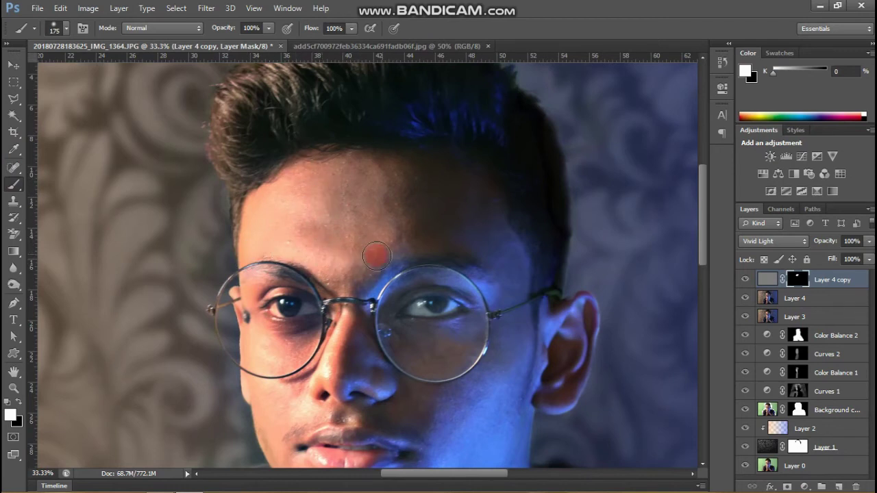
mouse_move(391, 165)
left_mouse_down()
mouse_move(437, 220)
mouse_move(462, 183)
mouse_move(506, 261)
left_mouse_up()
left_click_drag(477, 206, 507, 267)
mouse_move(528, 358)
left_mouse_down()
mouse_move(566, 392)
mouse_move(444, 419)
mouse_move(496, 423)
left_mouse_up()
scroll(507, 388, "down", 1)
scroll(506, 388, "down", 3)
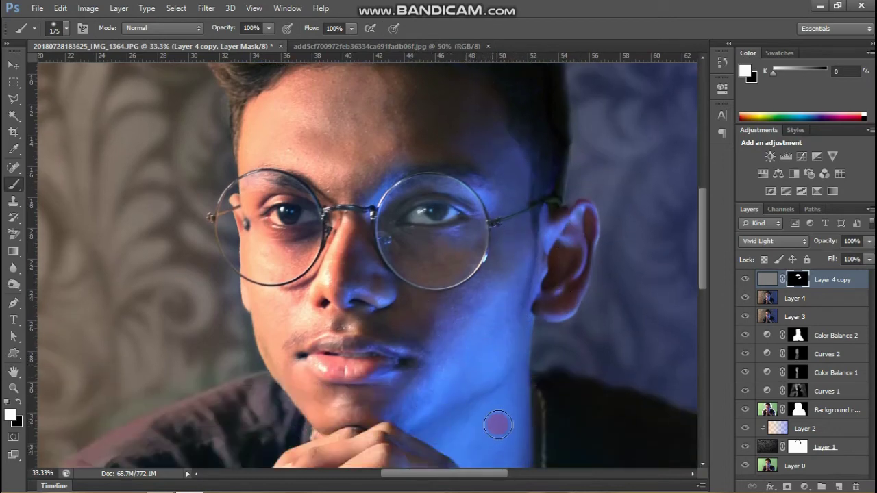
scroll(495, 423, "down", 1)
scroll(509, 423, "down", 2)
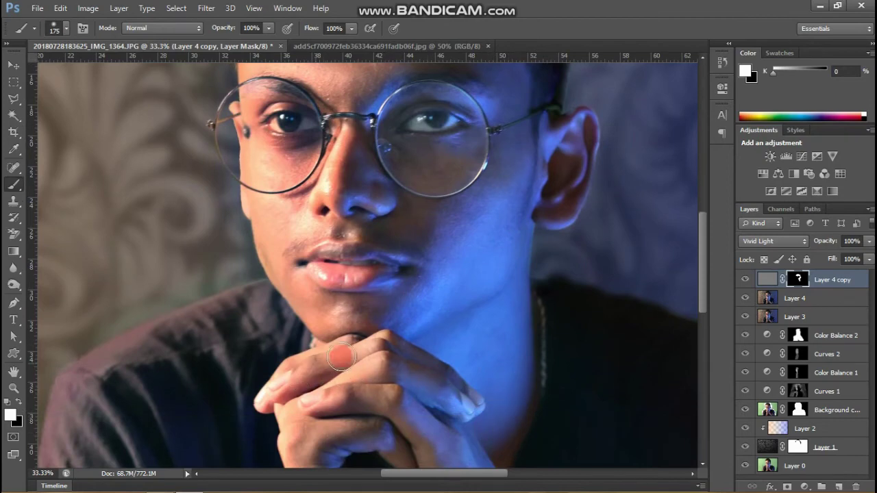
left_click_drag(329, 448, 398, 376)
Resize the brush for the arms and face, switch to black, and stamp visible into Layer 5.
scroll(415, 361, "down", 2)
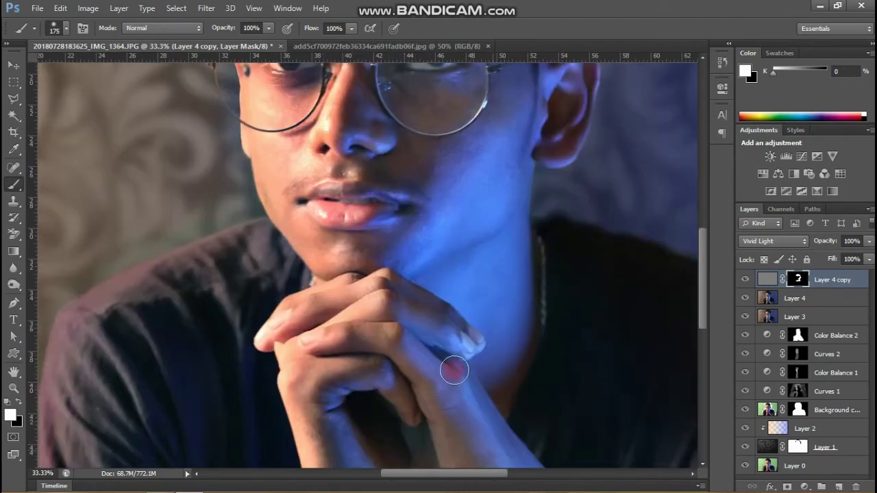
scroll(440, 381, "down", 5)
key("bracketright")
key("bracketright")
key("bracketright")
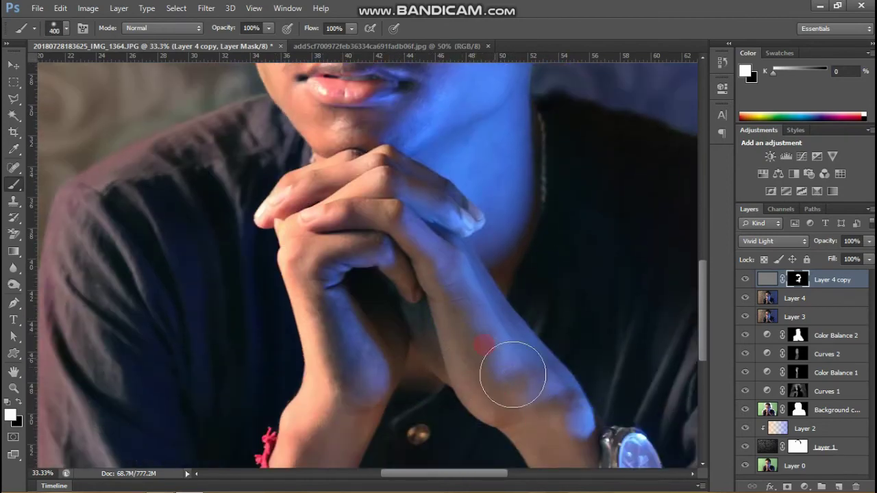
scroll(505, 372, "down", 2)
scroll(533, 408, "down", 2)
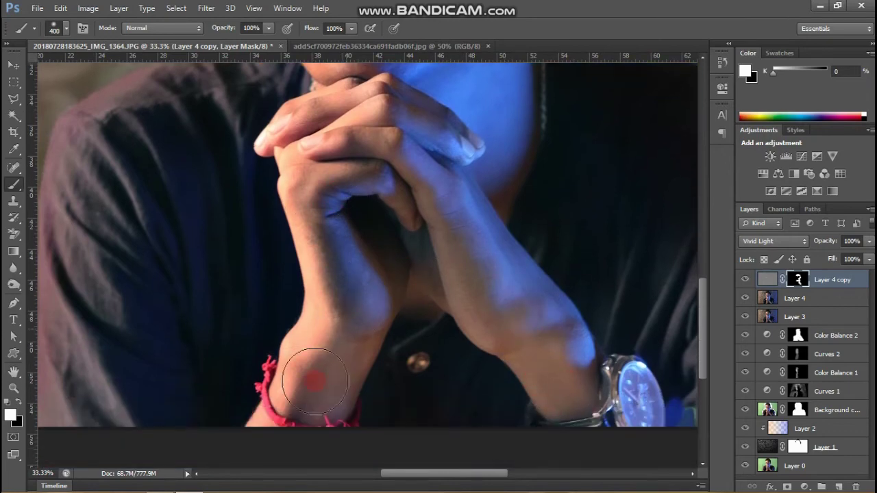
scroll(264, 433, "up", 3)
scroll(392, 186, "up", 2)
key("bracketleft")
key("bracketleft")
key("bracketleft")
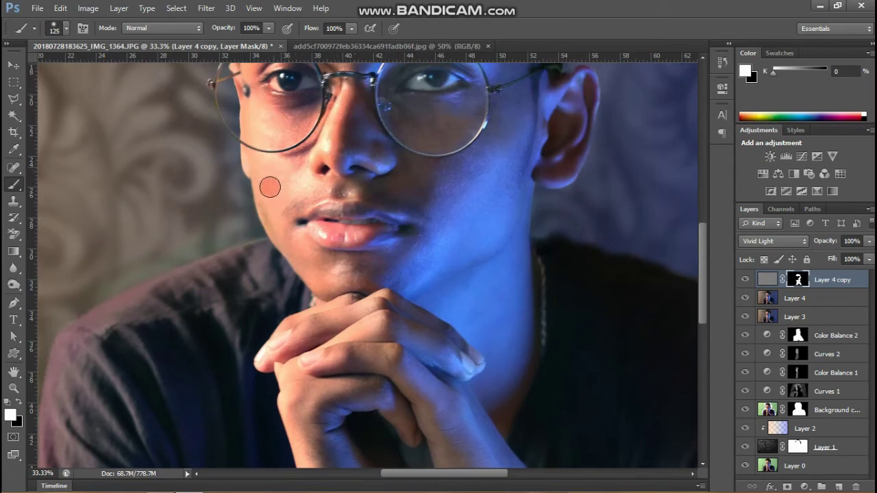
scroll(281, 229, "up", 3)
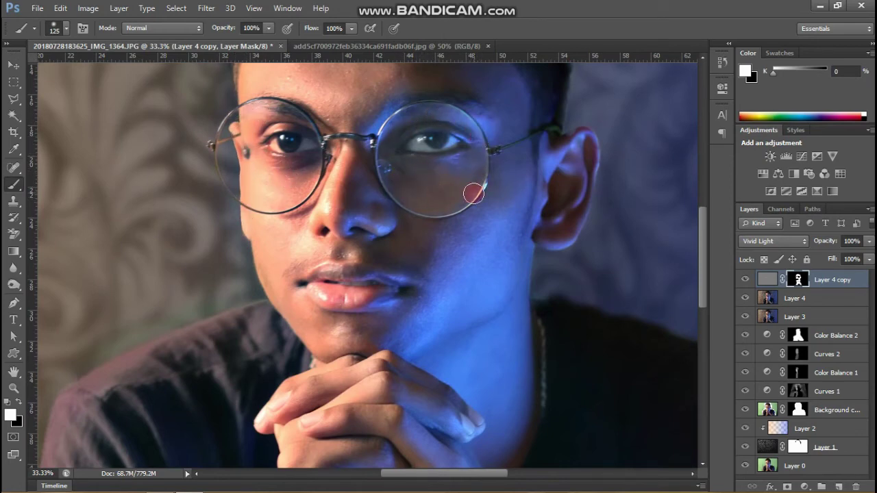
scroll(491, 246, "down", 4)
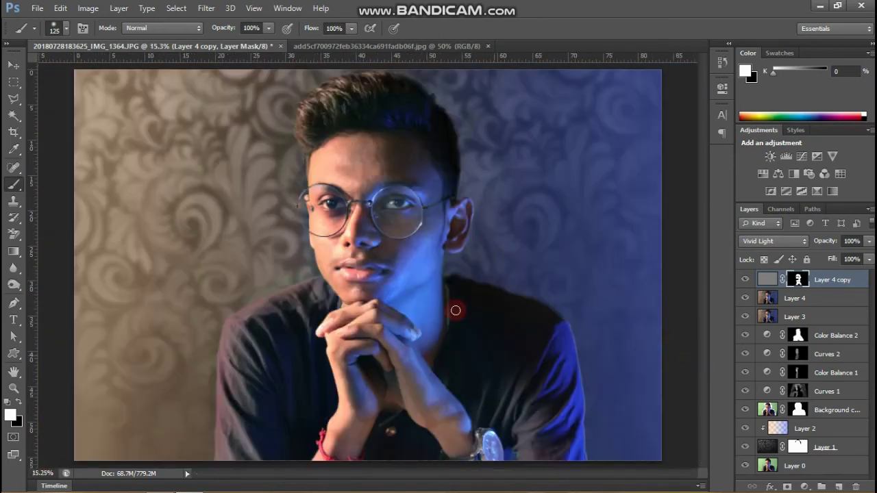
key("x")
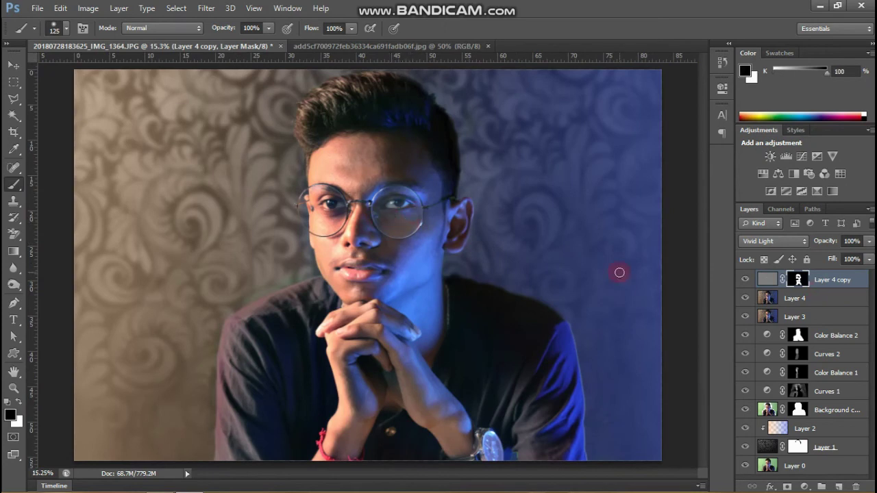
key("ctrl+alt+shift+e")
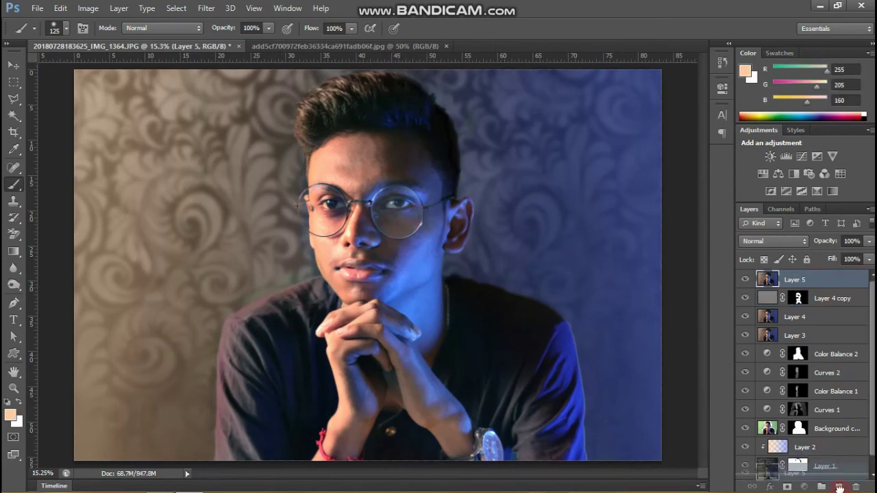
Duplicate the merged layer and apply a High Pass filter with radius 3.6.
key("ctrl+j")
left_click(254, 8)
left_click(355, 198)
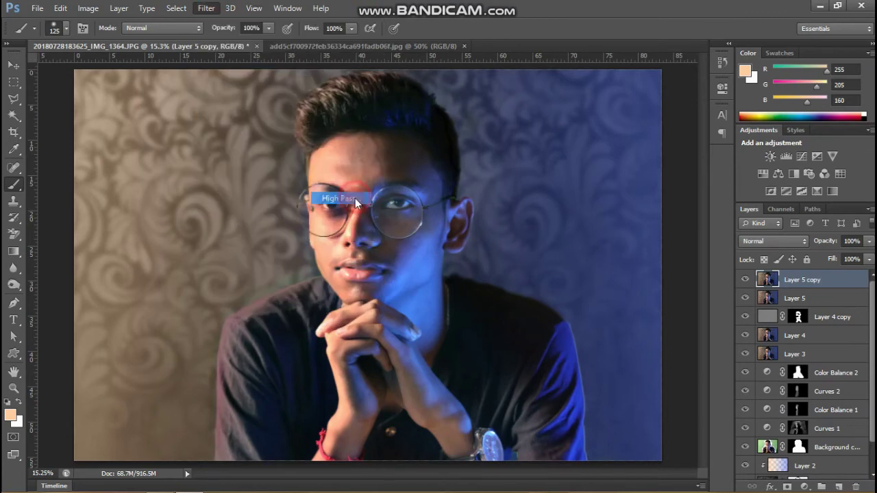
left_click_drag(647, 283, 632, 289)
left_click(771, 113)
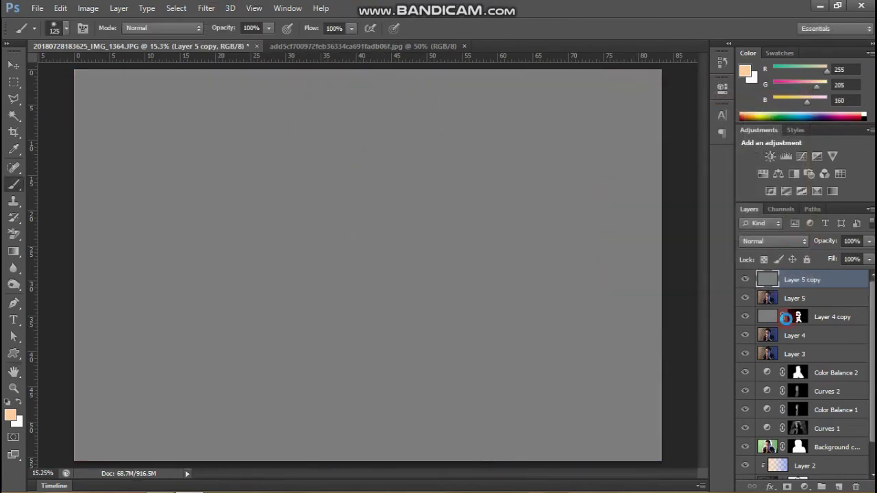
Blend the high-pass copy in Linear Light, zoom in to check the sharpening, then fit to screen.
left_click(768, 241)
left_click(774, 209)
key("ctrl+plus")
key("ctrl+plus")
key("ctrl+plus")
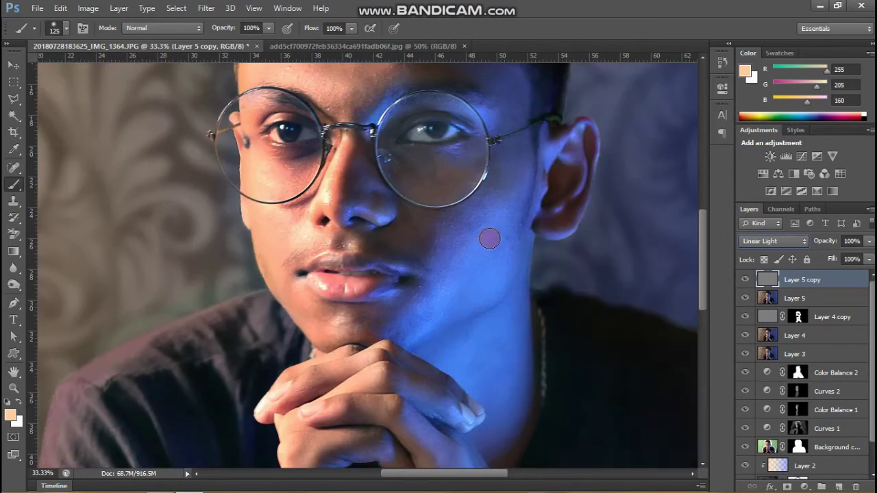
mouse_move(705, 260)
left_mouse_down()
mouse_move(705, 225)
mouse_move(705, 275)
left_mouse_up()
key("ctrl+0")
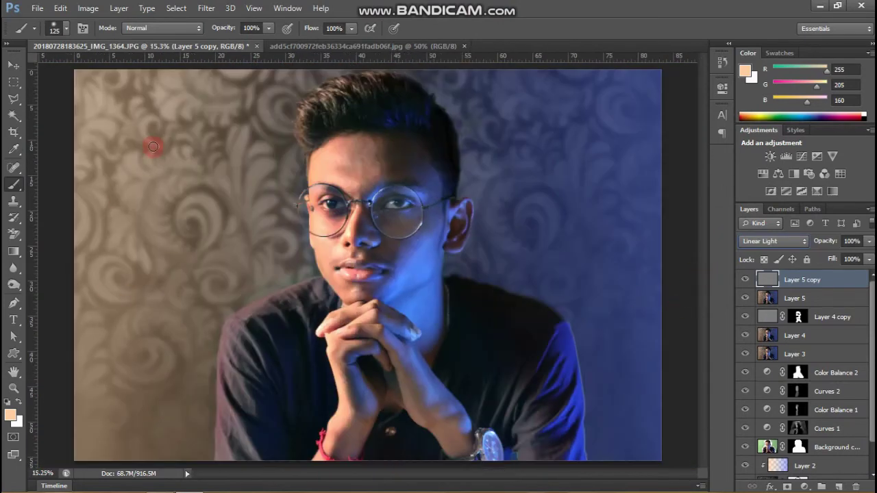
Stamp visible into Layer 6, pick the Blur tool, zoom in and shrink the brush.
key("ctrl+shift+alt+e")
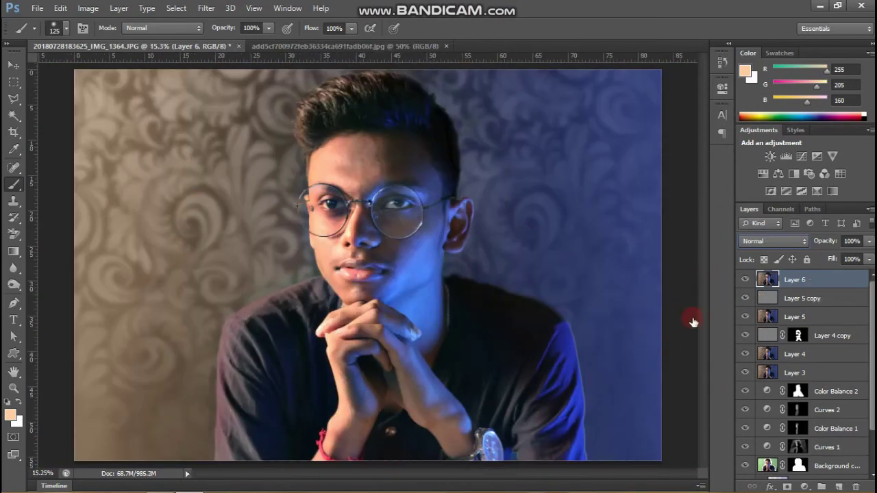
left_click(13, 268)
key("ctrl+plus")
key("ctrl+plus")
key("ctrl+plus")
mouse_move(290, 329)
left_mouse_down()
mouse_move(434, 240)
mouse_move(372, 220)
mouse_move(359, 288)
left_mouse_up()
key("bracketleft")
key("bracketleft")
key("bracketleft")
key("bracketleft")
key("bracketleft")
key("bracketleft")
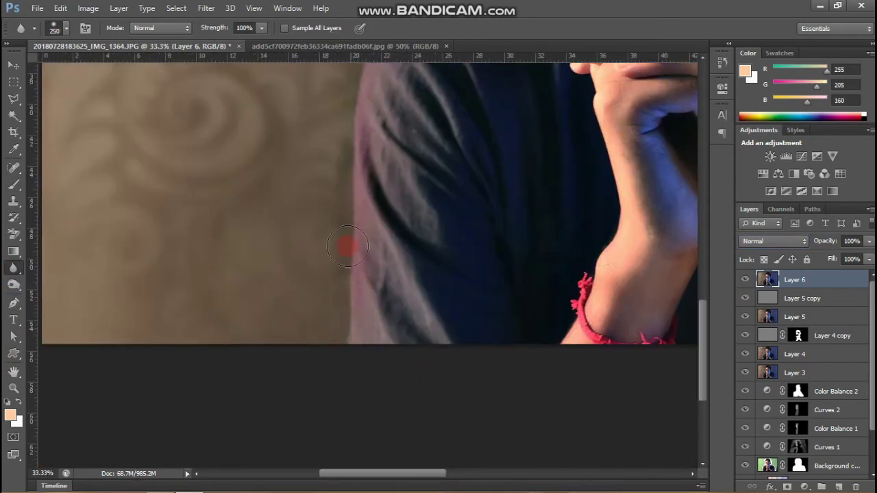
left_click_drag(350, 128, 337, 267)
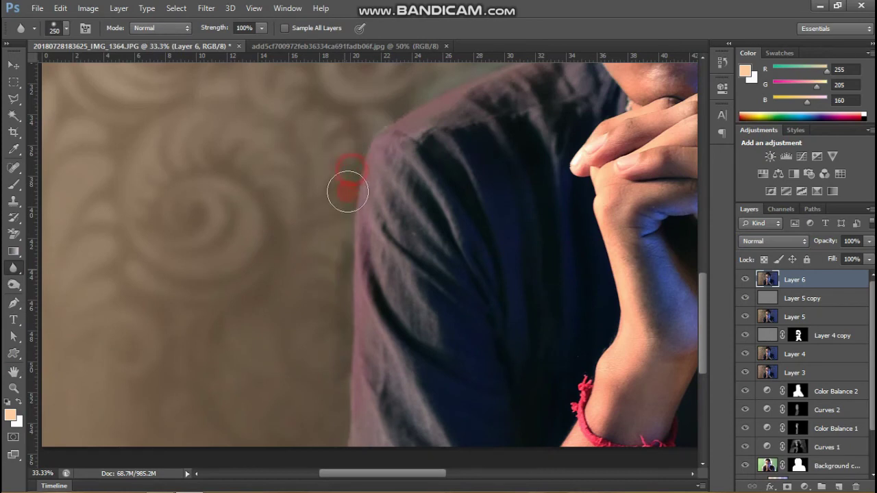
Blur the hairline edge where the hair meets the damask background.
scroll(443, 147, "up", 3)
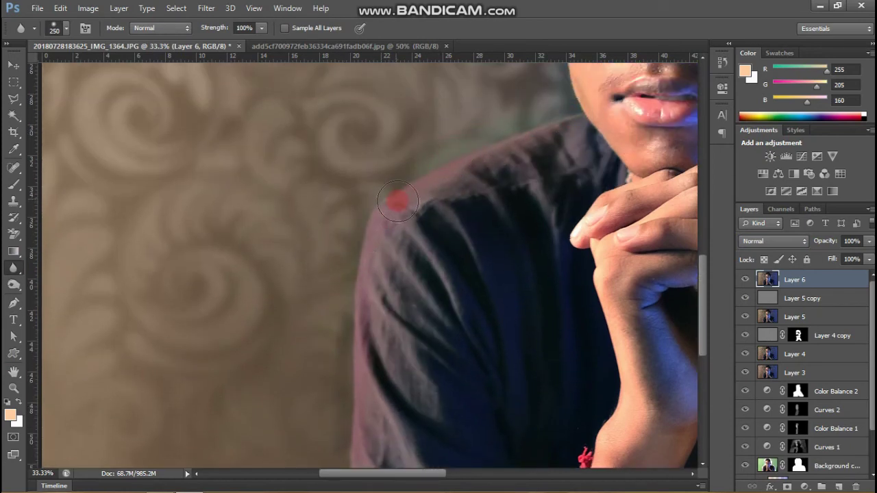
left_click_drag(582, 229, 353, 362)
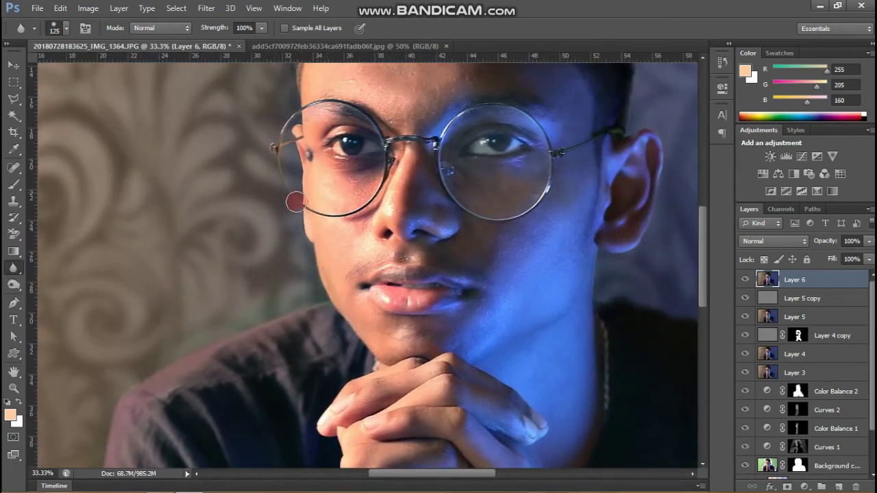
scroll(290, 89, "up", 1)
scroll(289, 165, "up", 4)
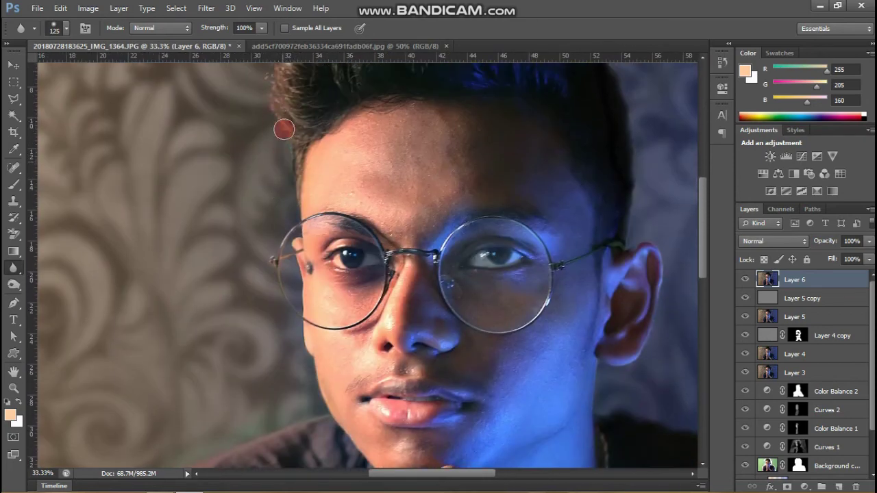
scroll(267, 371, "up", 4)
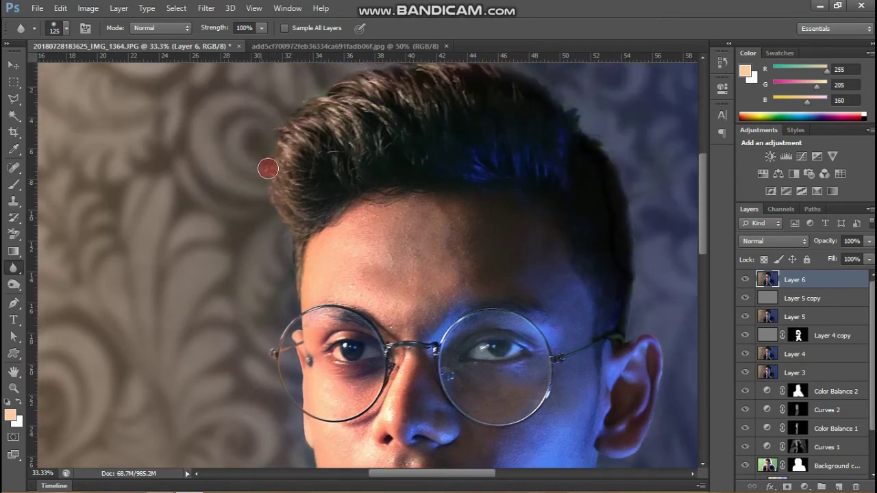
scroll(392, 64, "up", 2)
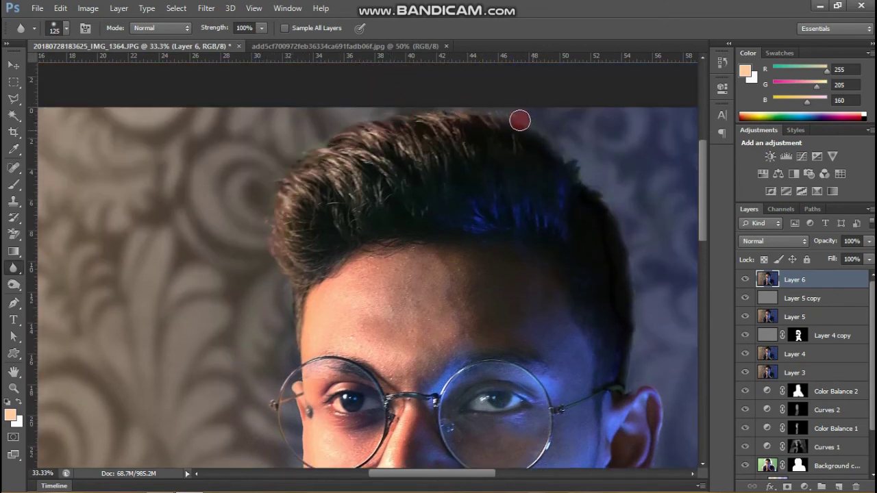
left_click_drag(556, 137, 579, 176)
Blur along the shoulder edge against the background, then fit the image to the window.
scroll(658, 402, "down", 4)
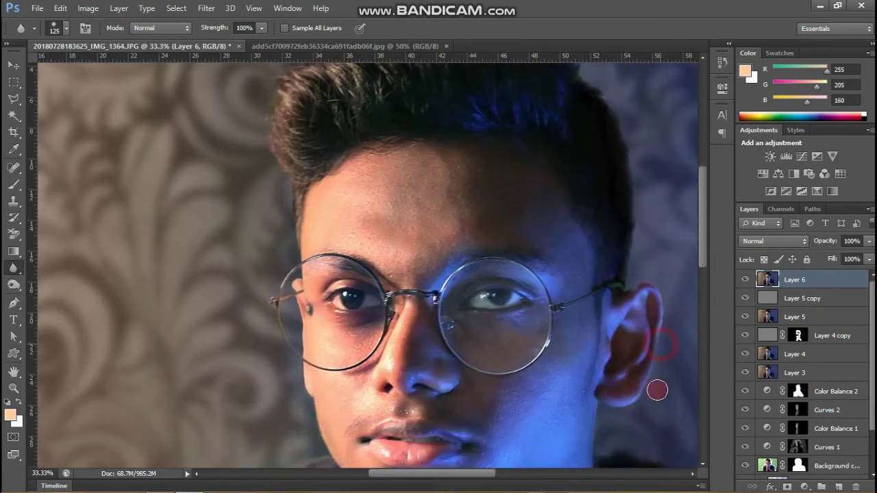
scroll(605, 409, "down", 1)
scroll(599, 407, "down", 3)
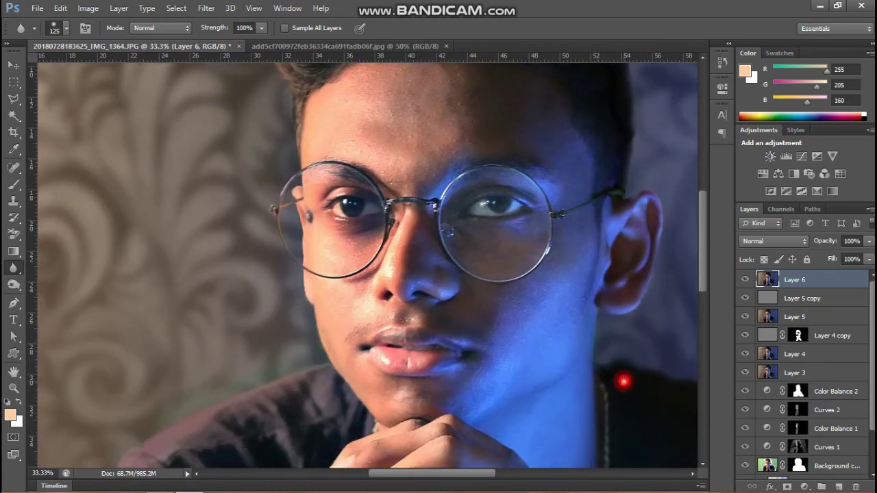
mouse_move(623, 378)
left_mouse_down()
mouse_move(546, 346)
mouse_move(462, 288)
left_mouse_up()
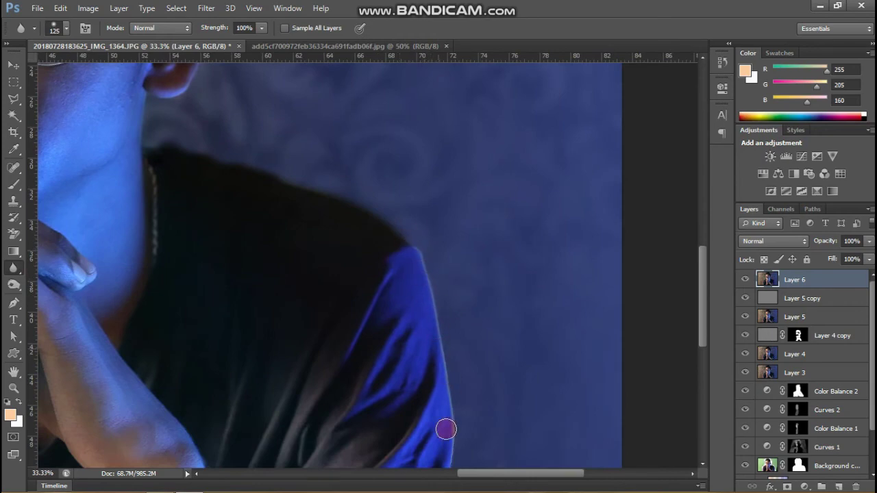
scroll(446, 429, "down", 6)
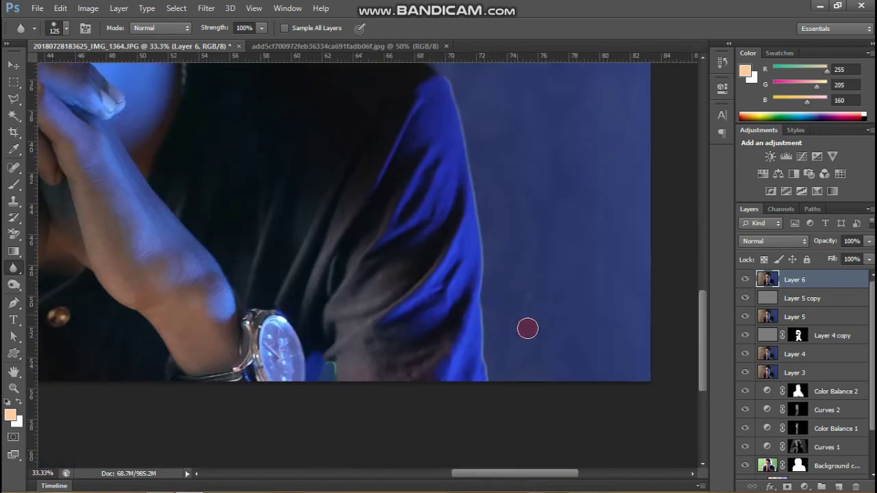
key("ctrl+0")
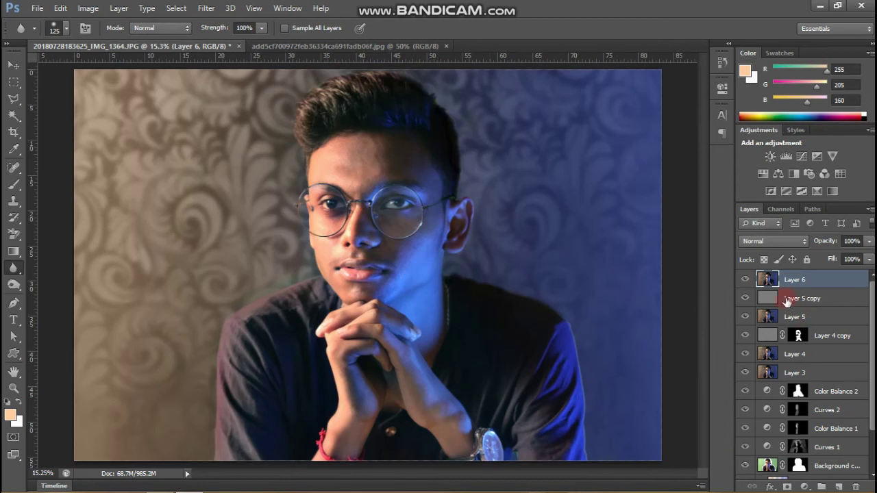
Add a Vibrance adjustment with Saturation +57 and invert its mask to hide the boost.
left_click(815, 192)
left_click_drag(629, 154, 657, 154)
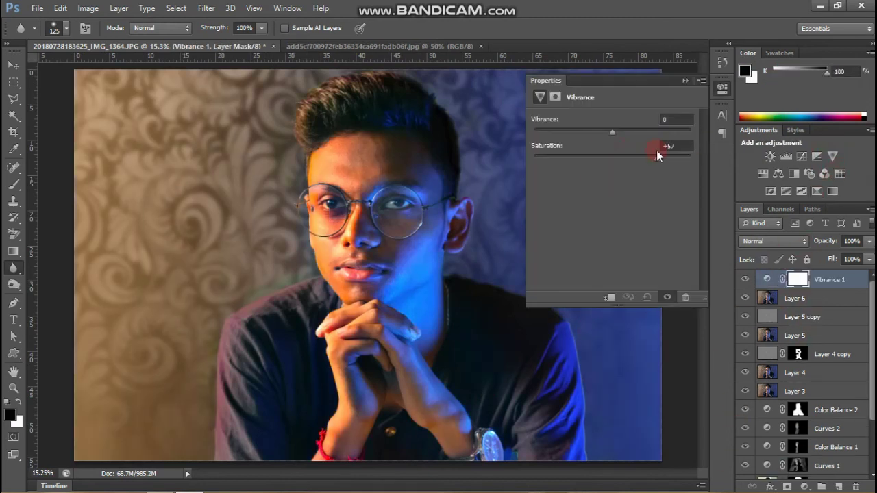
left_click(506, 276)
key("ctrl+i")
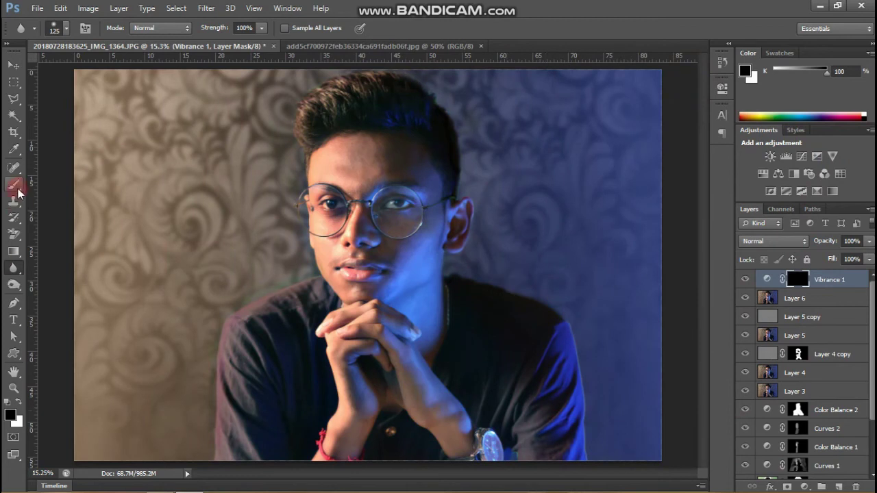
Paint white over the left and right walls to reveal the boost, then merge it into Layer 6.
left_click(16, 189)
key("x")
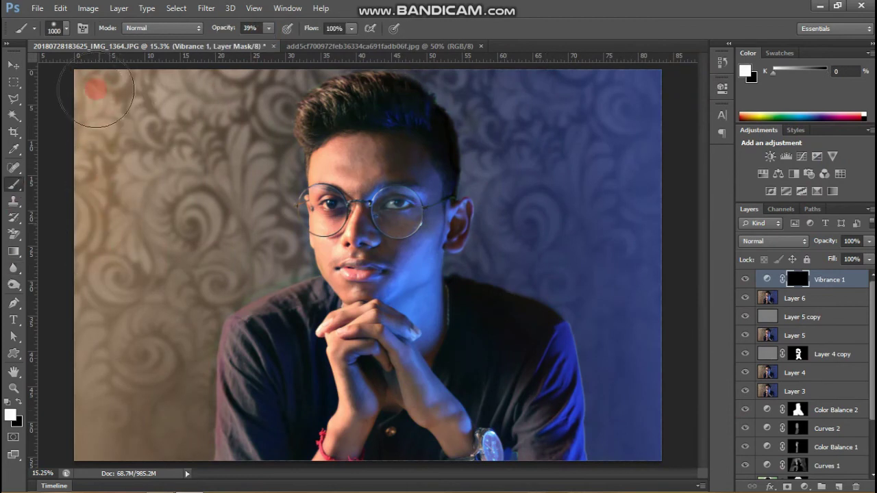
mouse_move(95, 89)
left_mouse_down()
mouse_move(235, 172)
mouse_move(176, 415)
mouse_move(196, 275)
mouse_move(247, 190)
left_mouse_up()
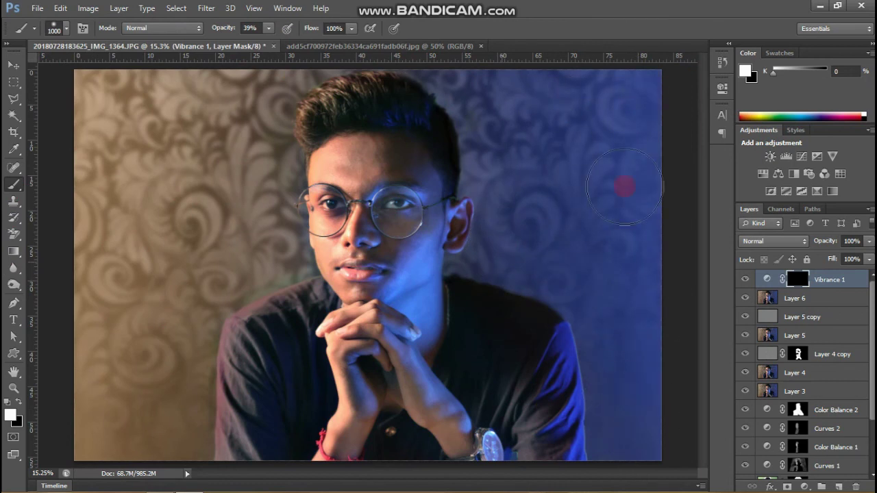
left_click_drag(623, 162, 648, 127)
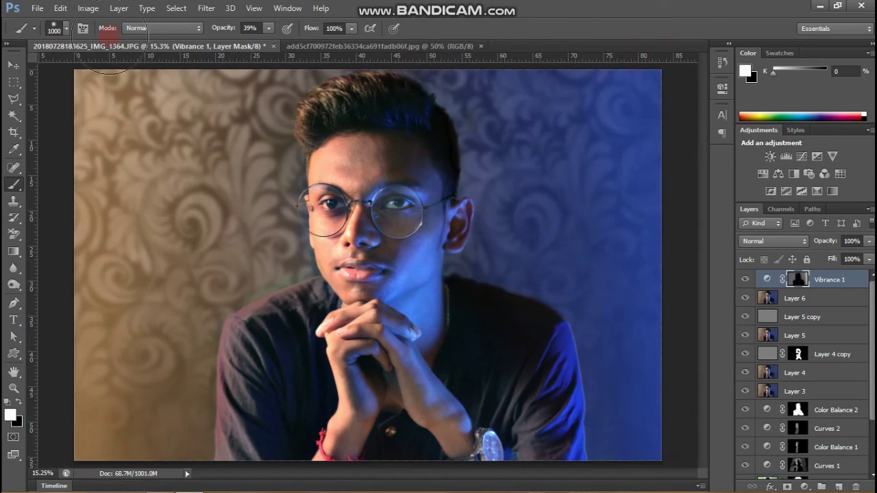
left_click_drag(117, 82, 141, 433)
left_click_drag(631, 421, 673, 416)
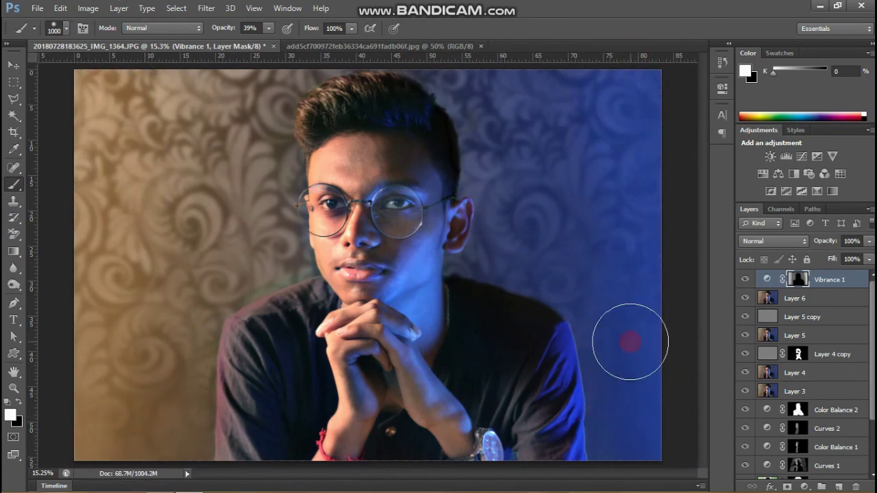
left_click_drag(631, 341, 634, 351)
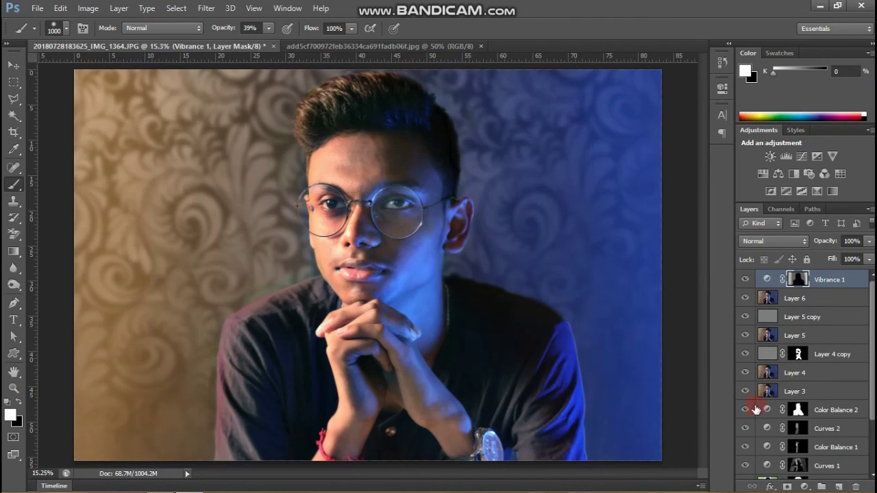
key("ctrl+e")
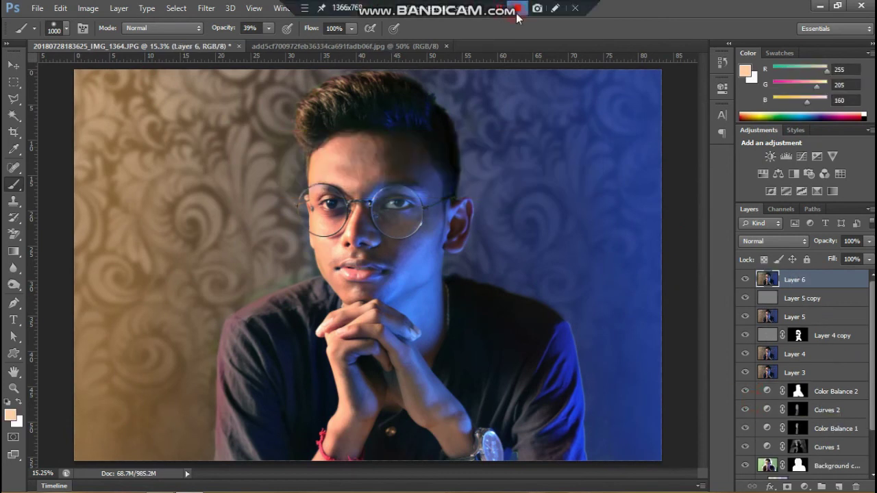
left_click(529, 278)
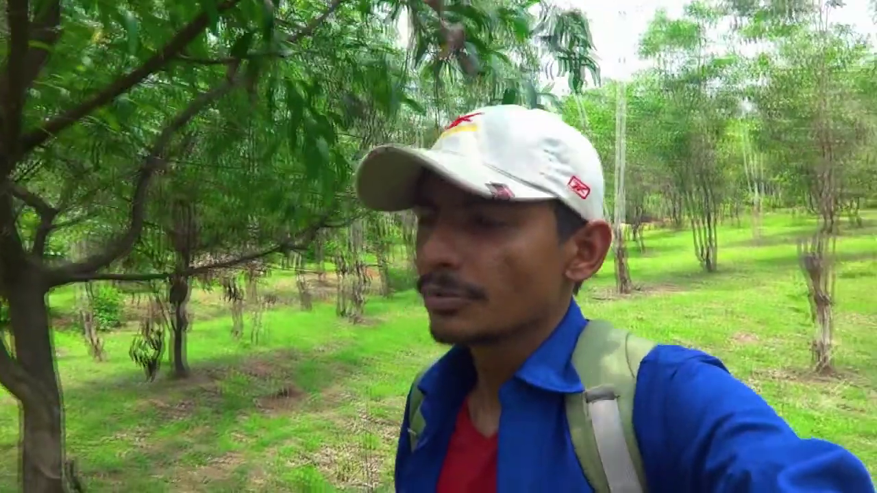